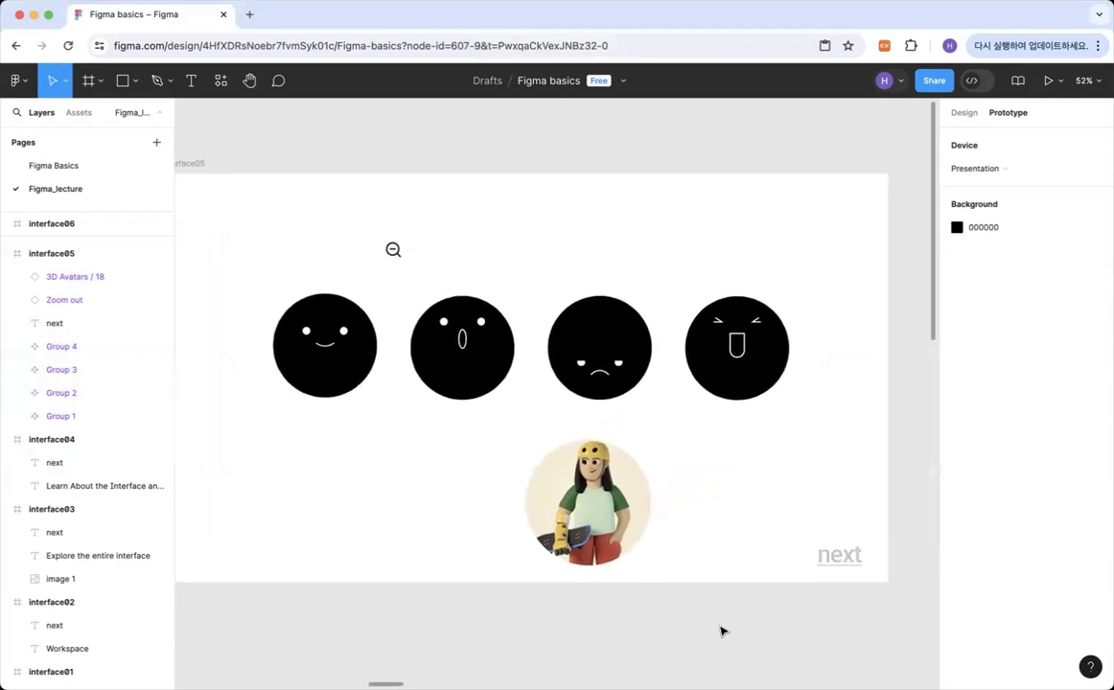
Browse the available assets, from the local components through the iOS 18 and iPadOS 18, Material 3 Design Kit and Simple Design System libraries.
scroll(723, 630, right, 1)
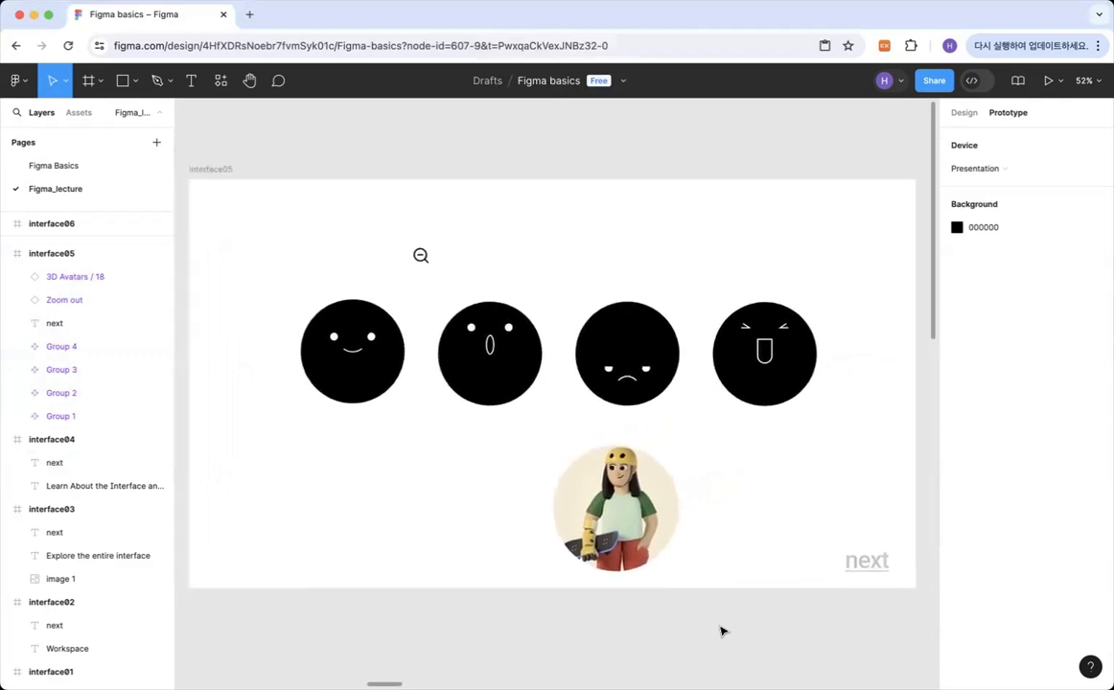
click(73, 113)
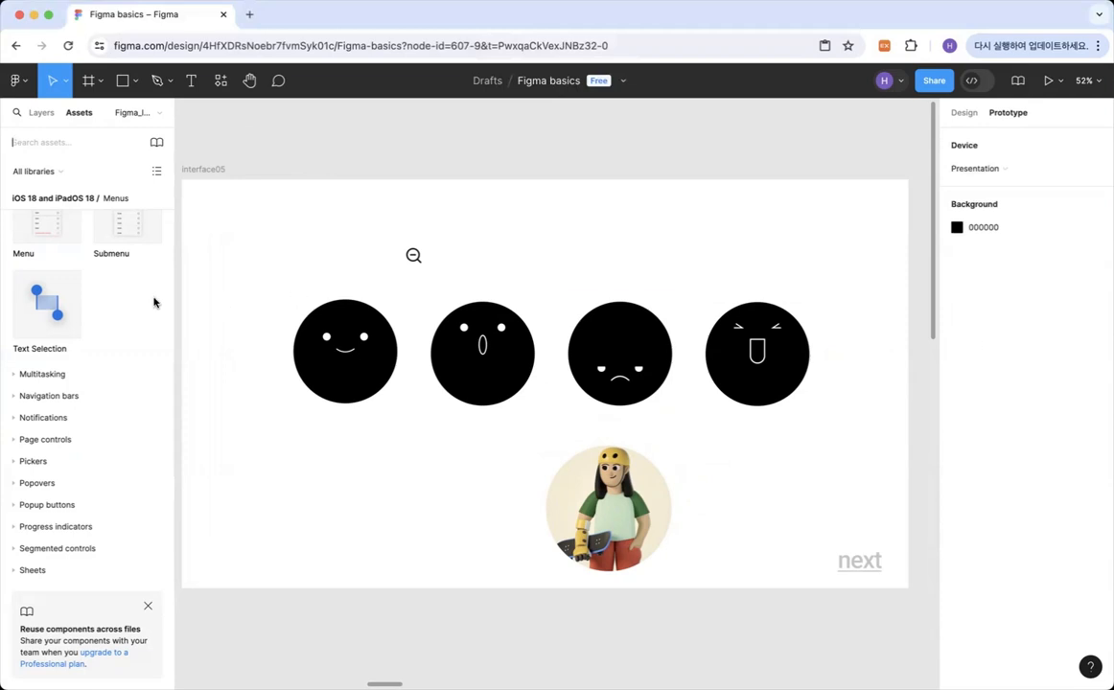
scroll(120, 357, up, 5)
scroll(120, 357, up, 10)
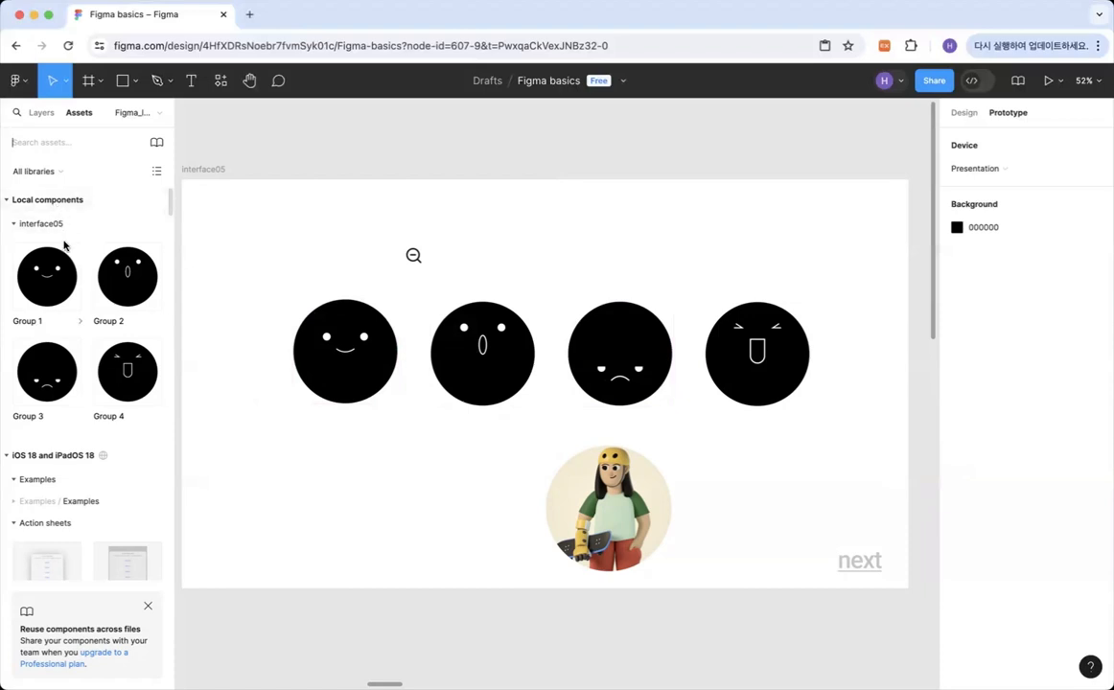
scroll(60, 369, down, 1)
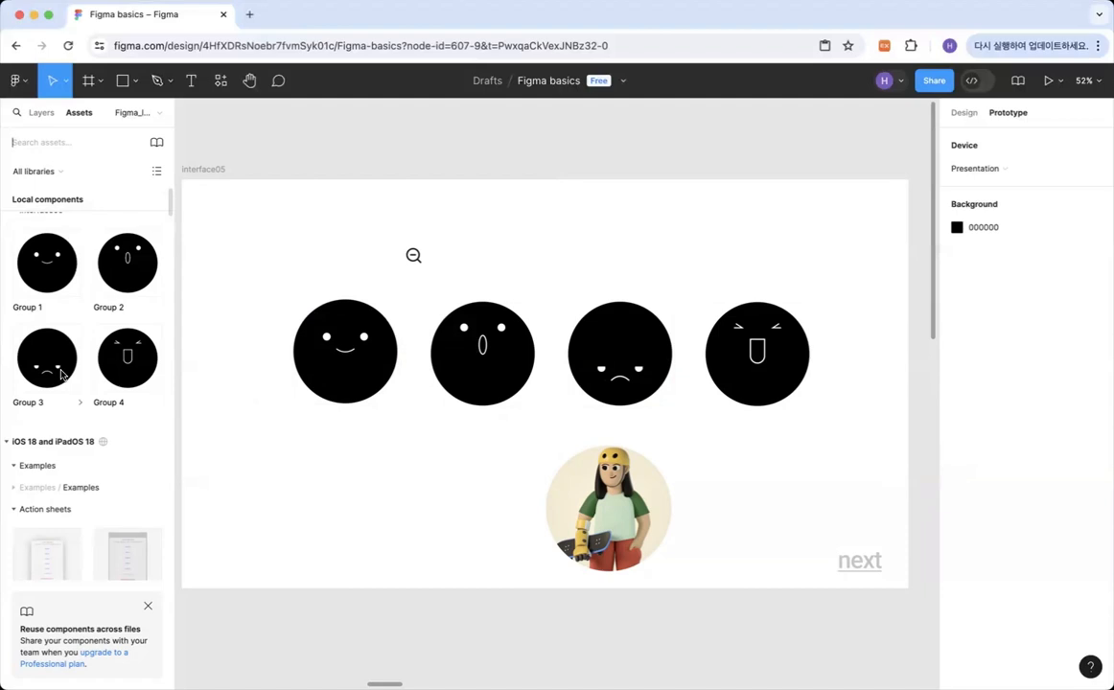
scroll(34, 441, down, 2)
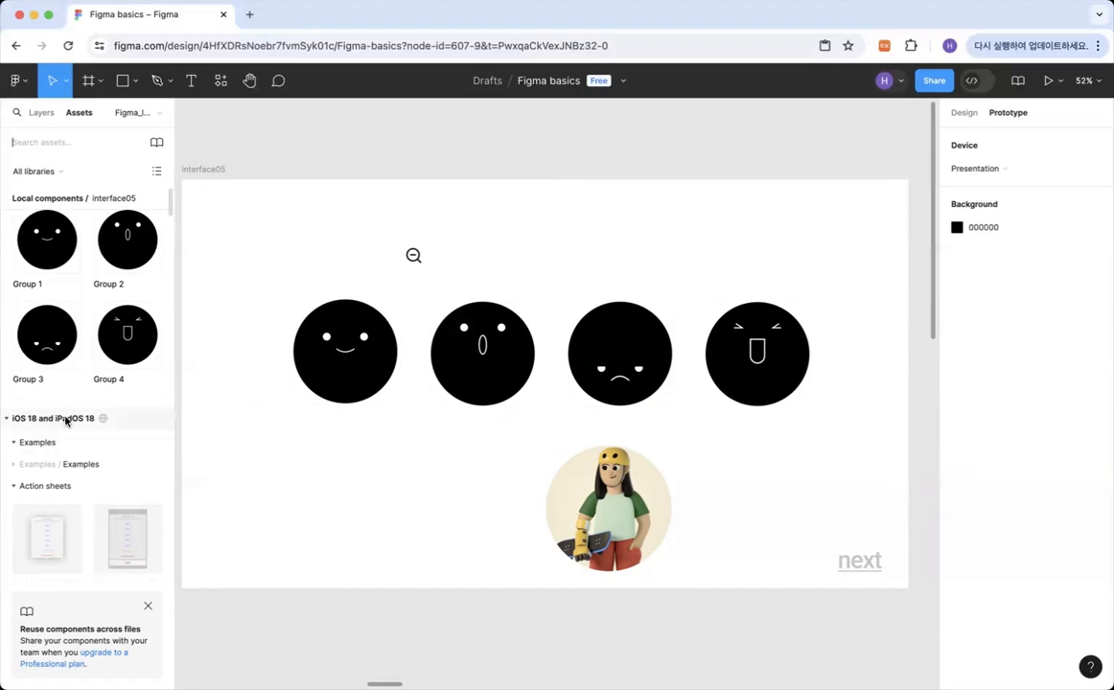
scroll(75, 421, down, 10)
scroll(76, 423, down, 15)
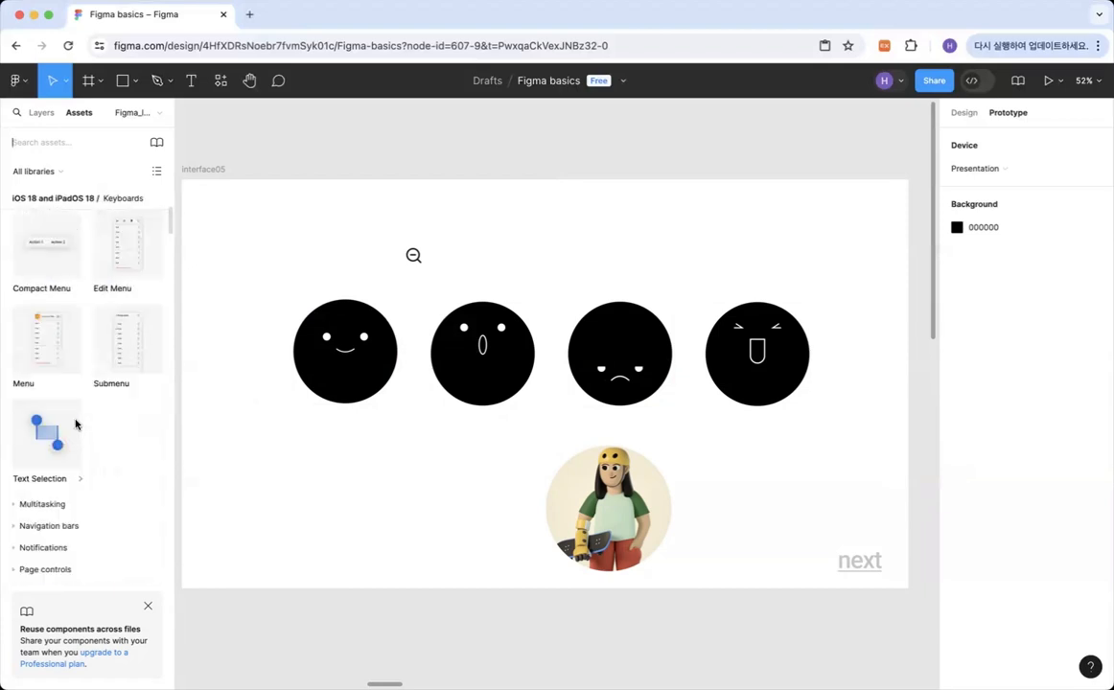
scroll(76, 423, down, 15)
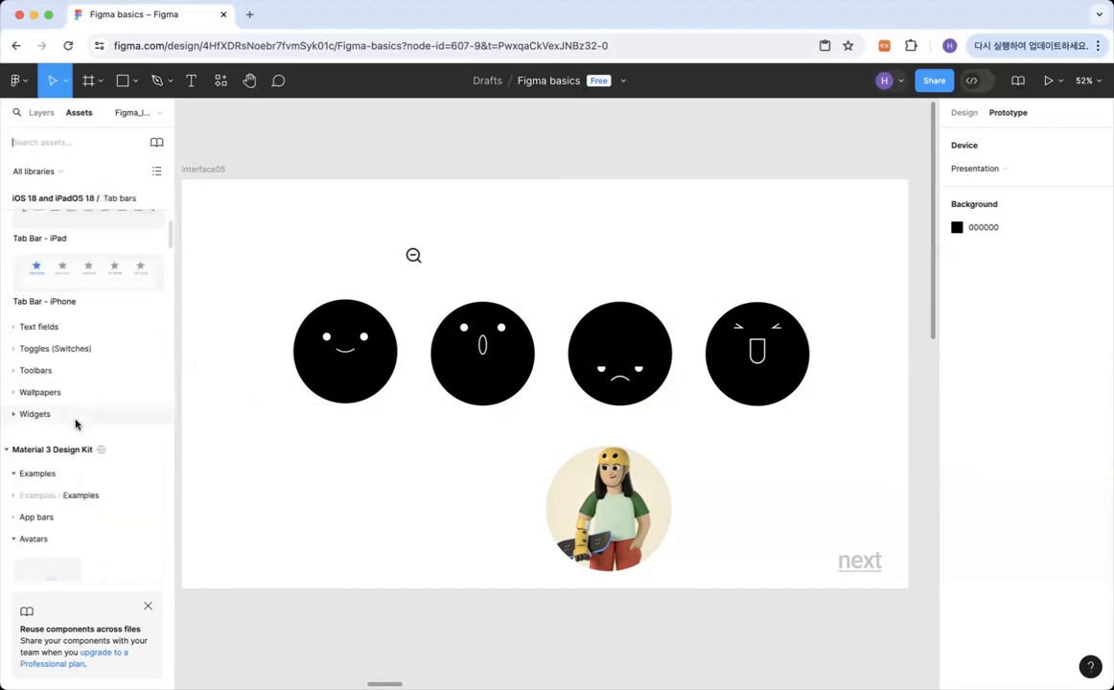
scroll(53, 440, down, 15)
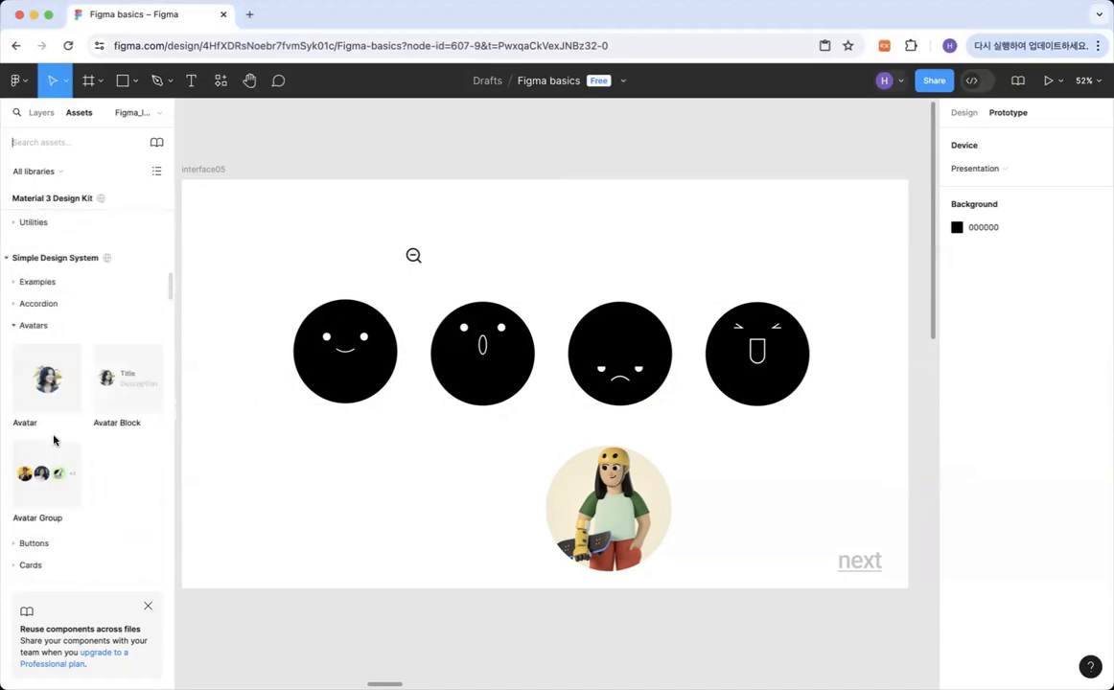
Place the Simple Design System Clipboard icon below the first face on interface05, and delete the Zoom out icon above the faces.
scroll(54, 440, down, 4)
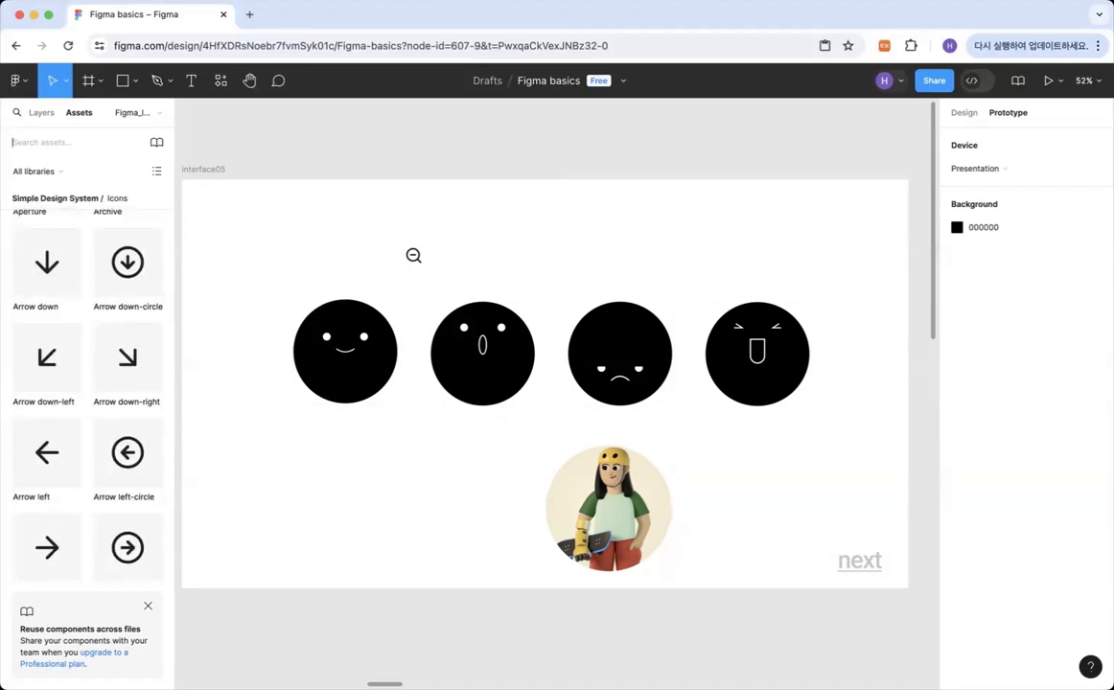
scroll(42, 444, down, 10)
scroll(42, 444, down, 15)
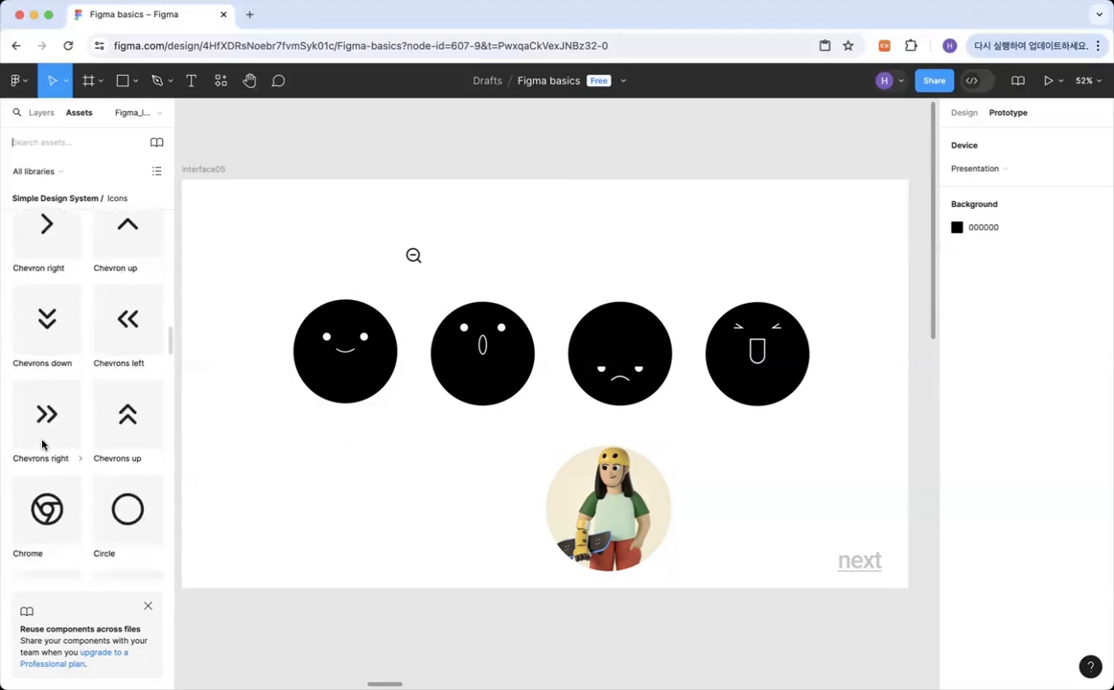
scroll(42, 444, down, 1)
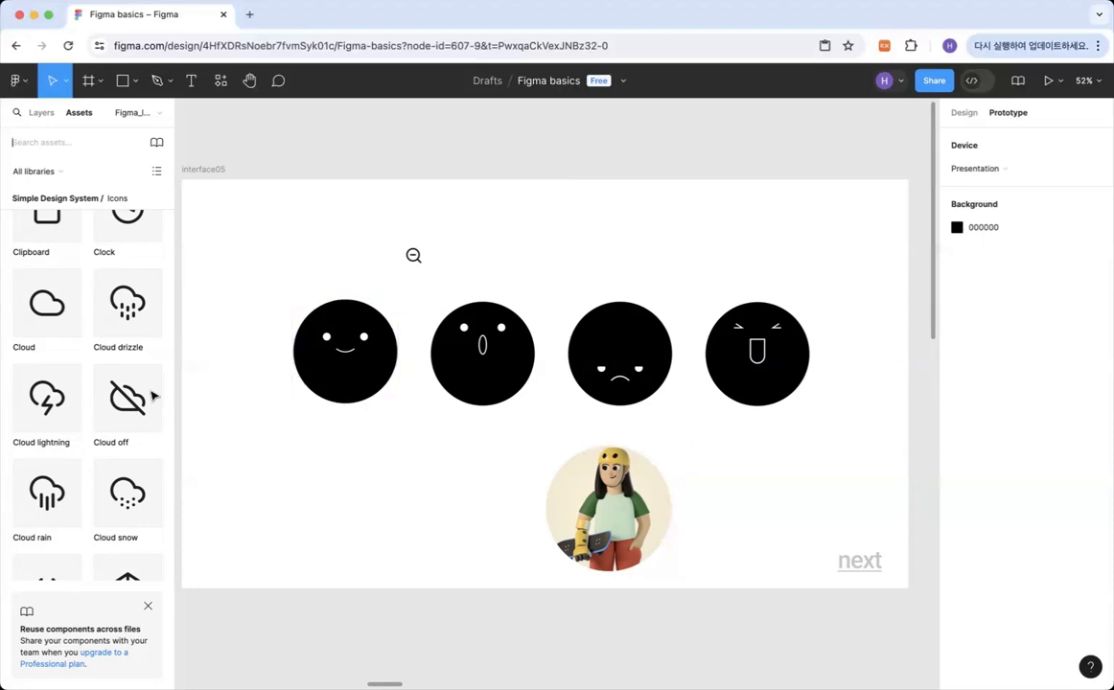
scroll(115, 364, down, 2)
scroll(92, 439, down, 5)
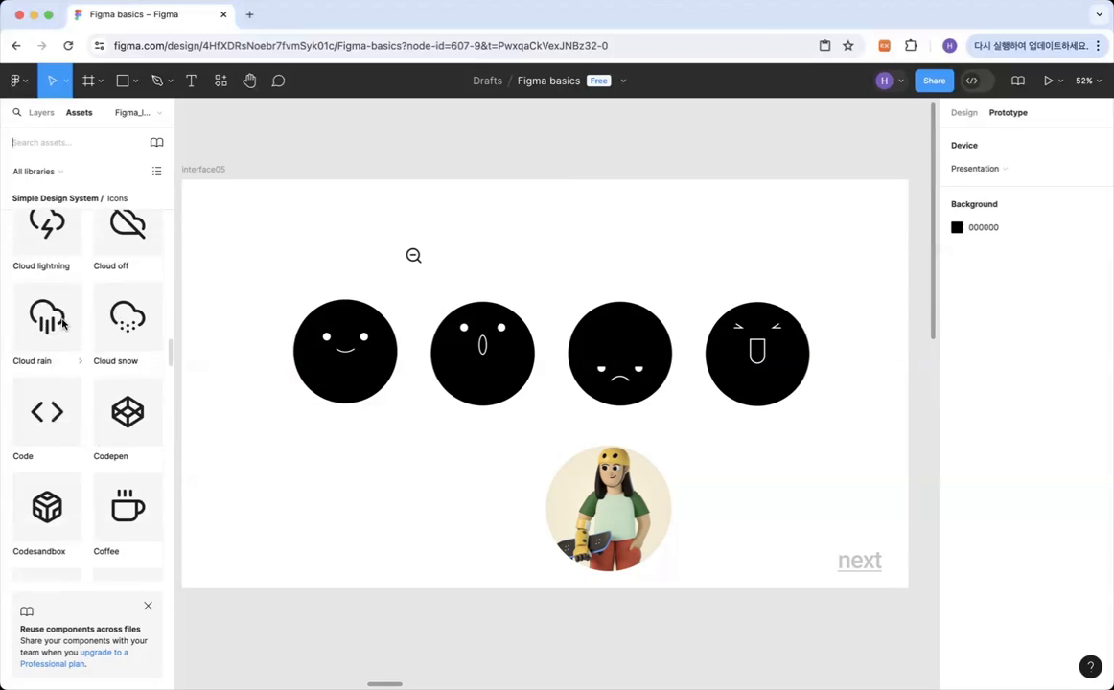
scroll(118, 342, up, 10)
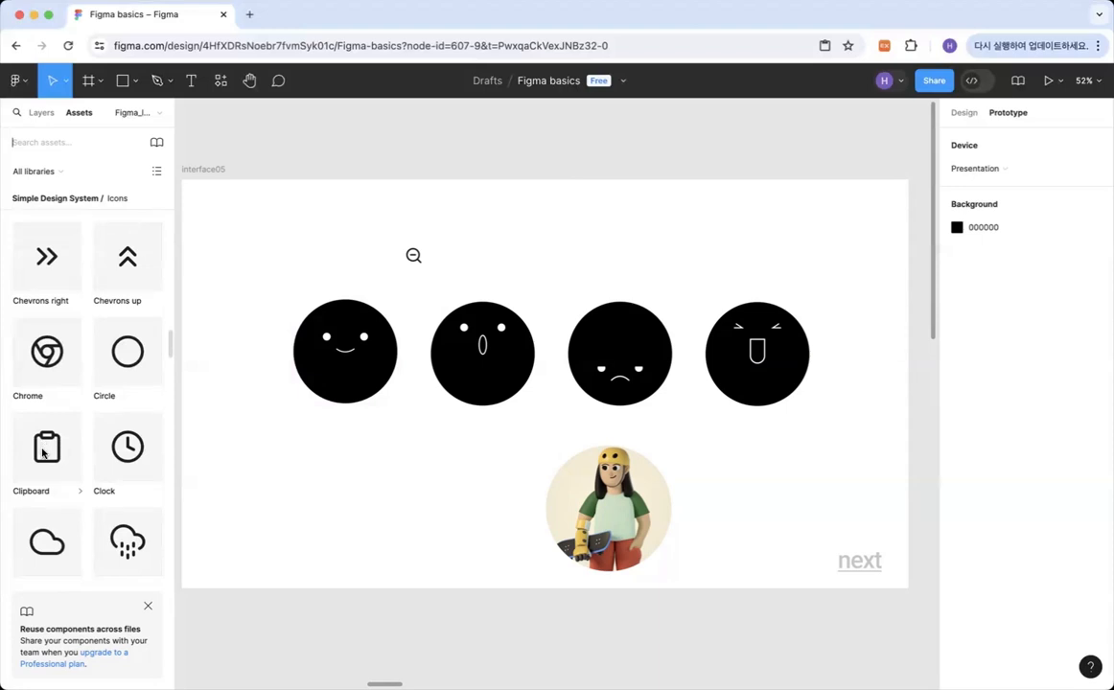
drag(41, 453, 369, 457)
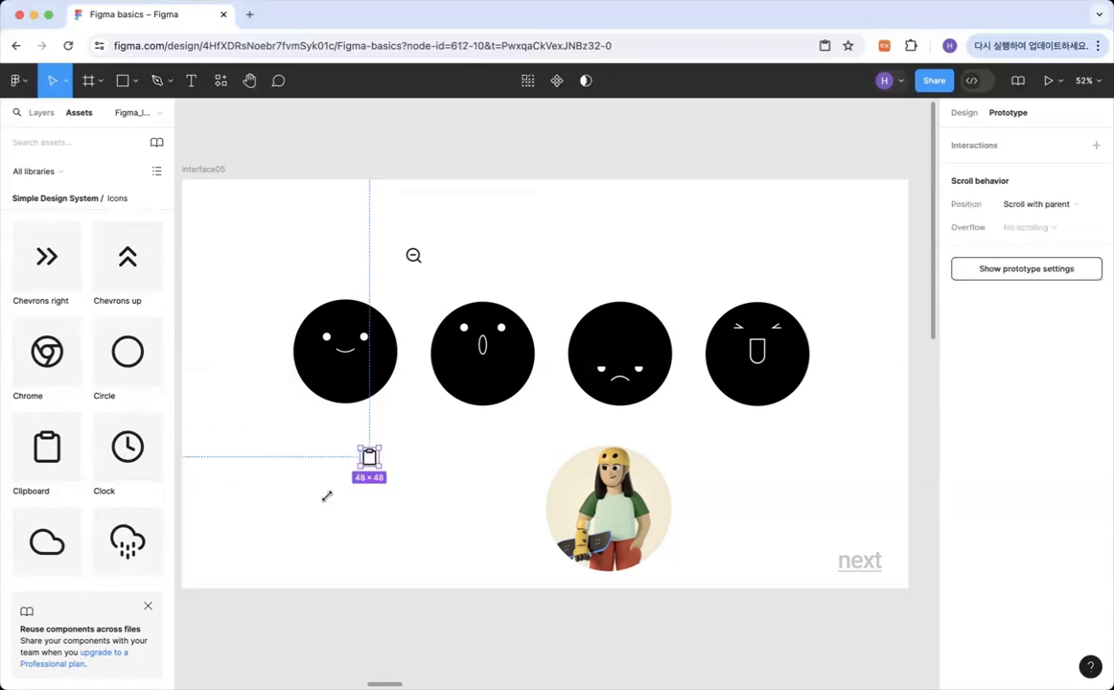
click(413, 257)
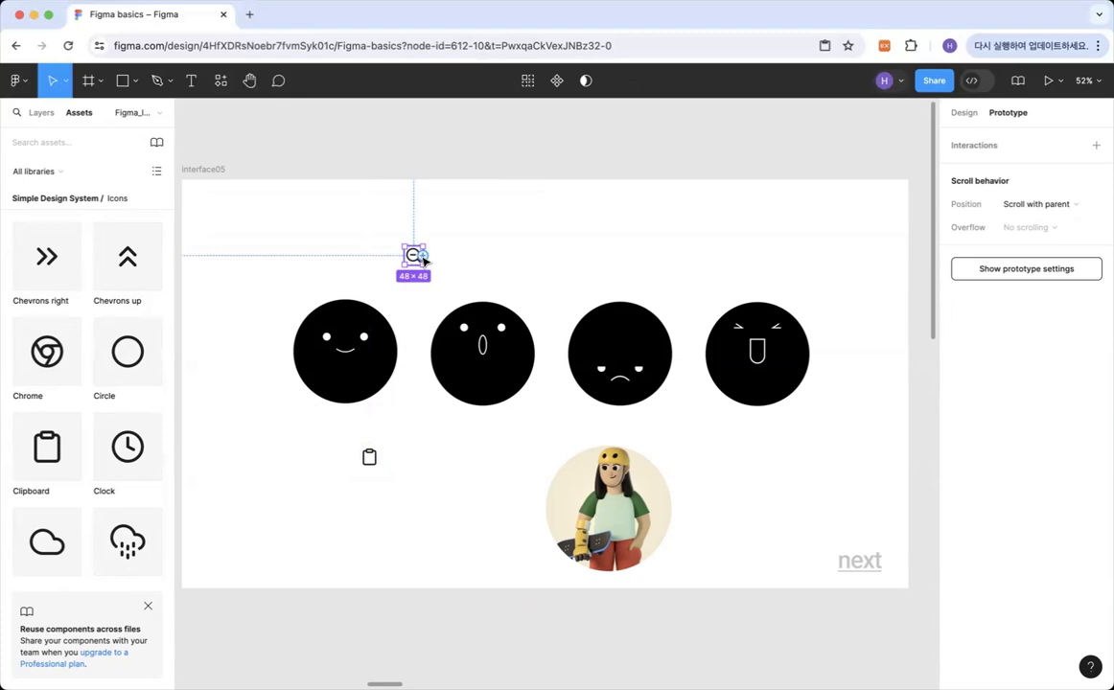
key(BackSpace)
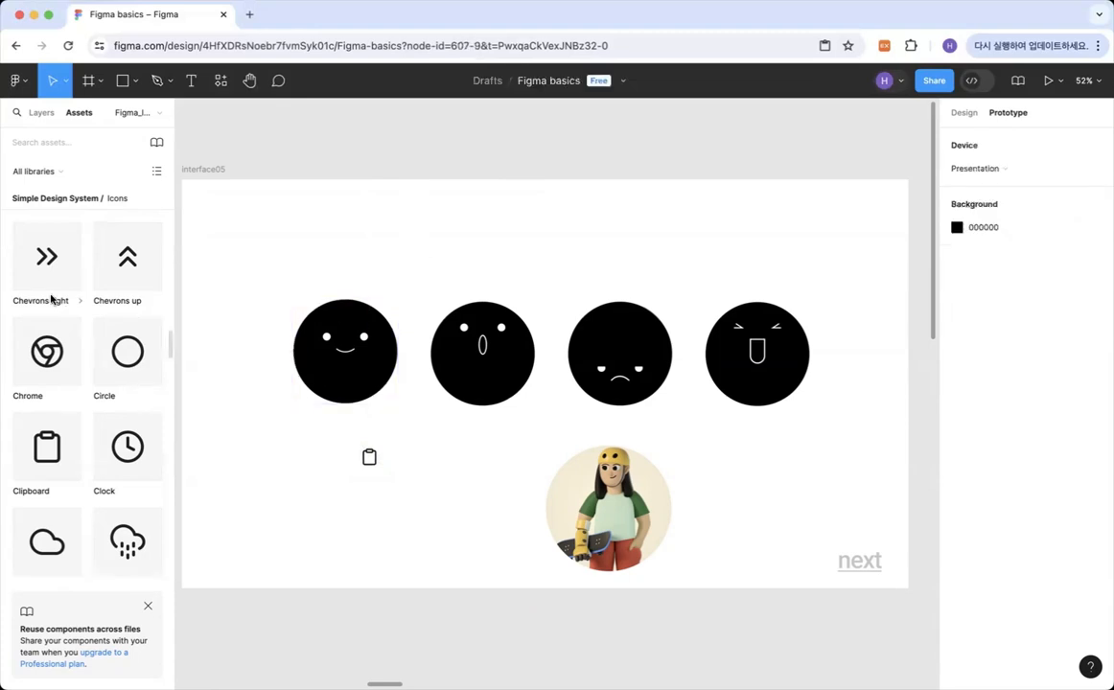
Place 3D avatar 22 from the Material 3 Design Kit on interface05, beside the skateboarder avatar and below the fourth face.
scroll(51, 299, up, 10)
scroll(51, 299, up, 15)
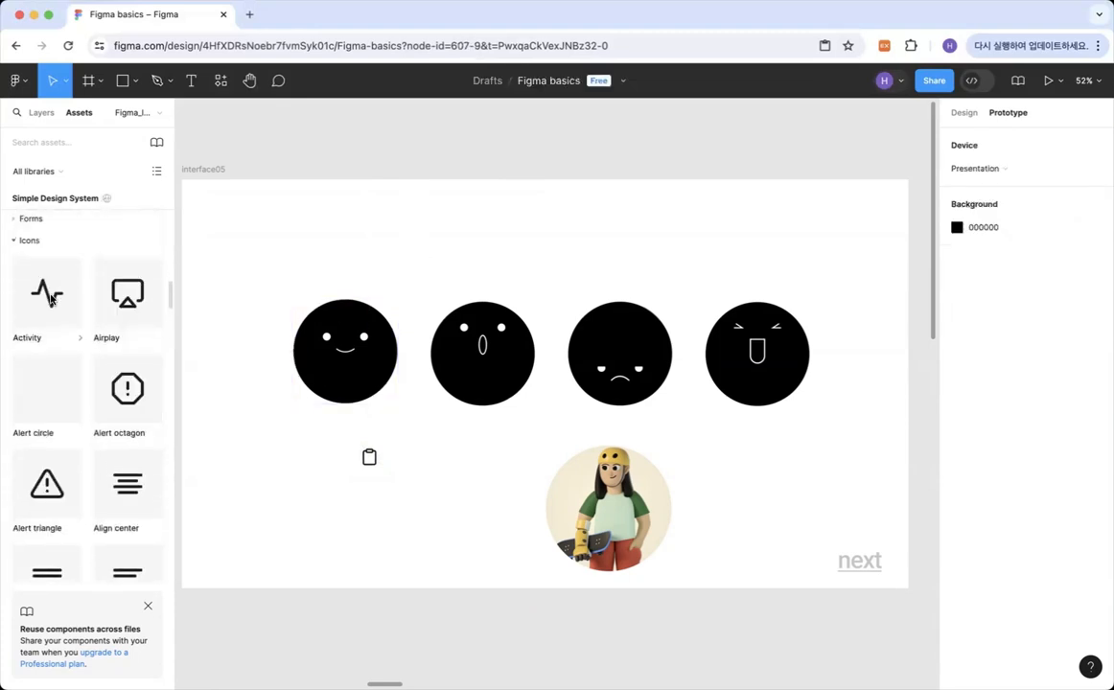
scroll(51, 299, up, 15)
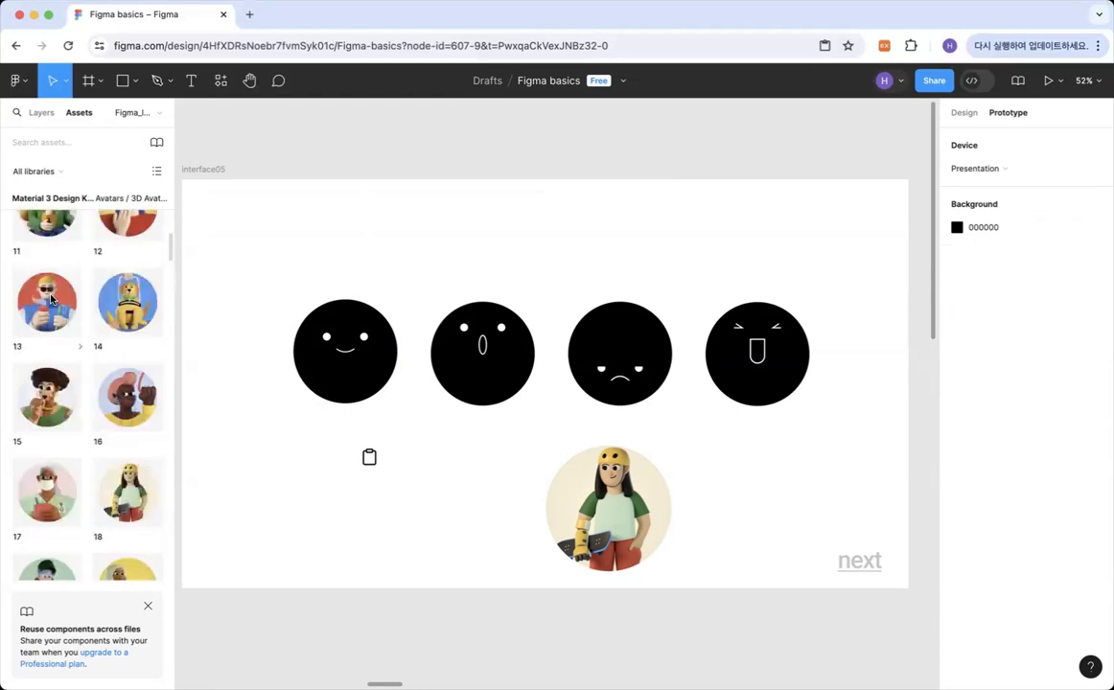
scroll(51, 299, up, 15)
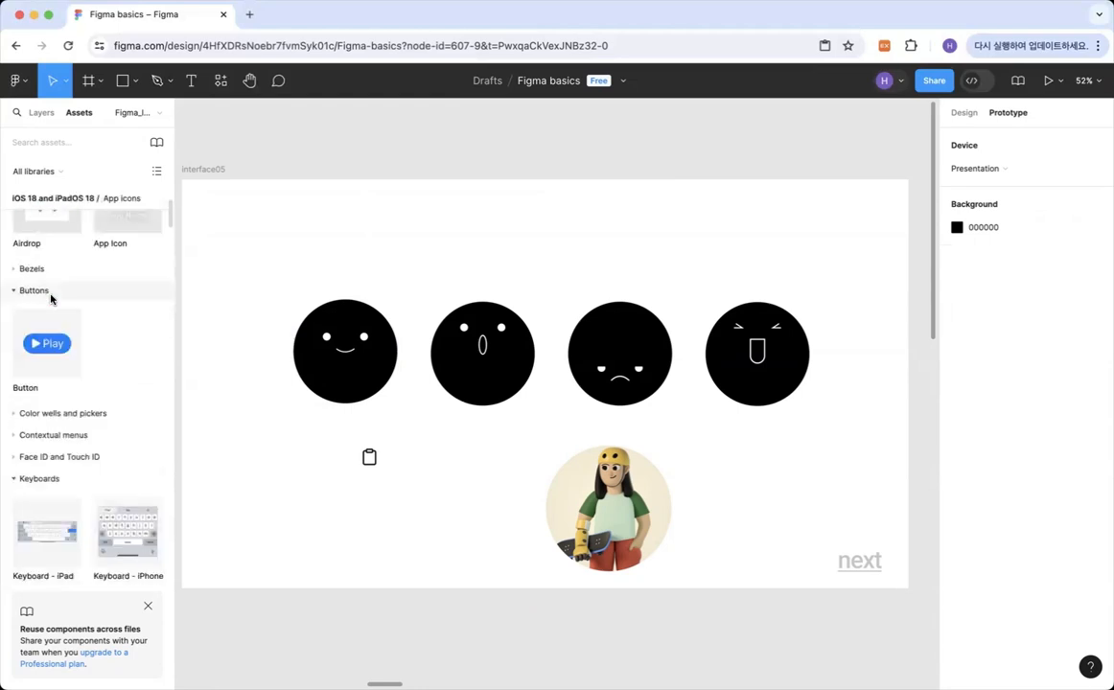
scroll(51, 299, down, 15)
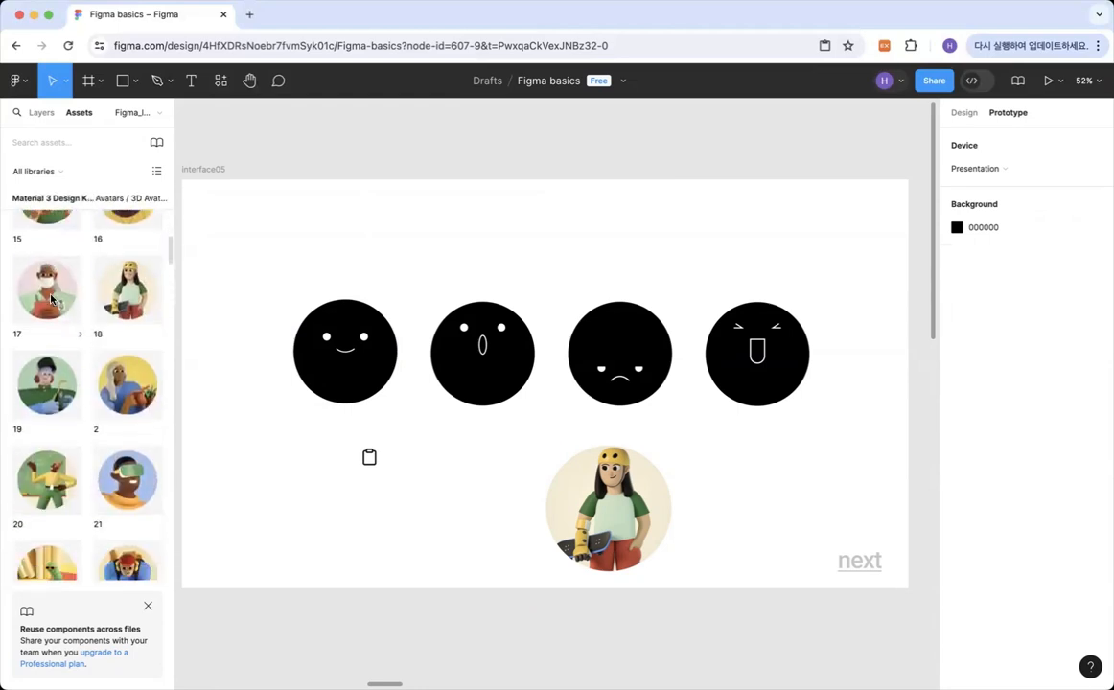
scroll(51, 299, down, 1)
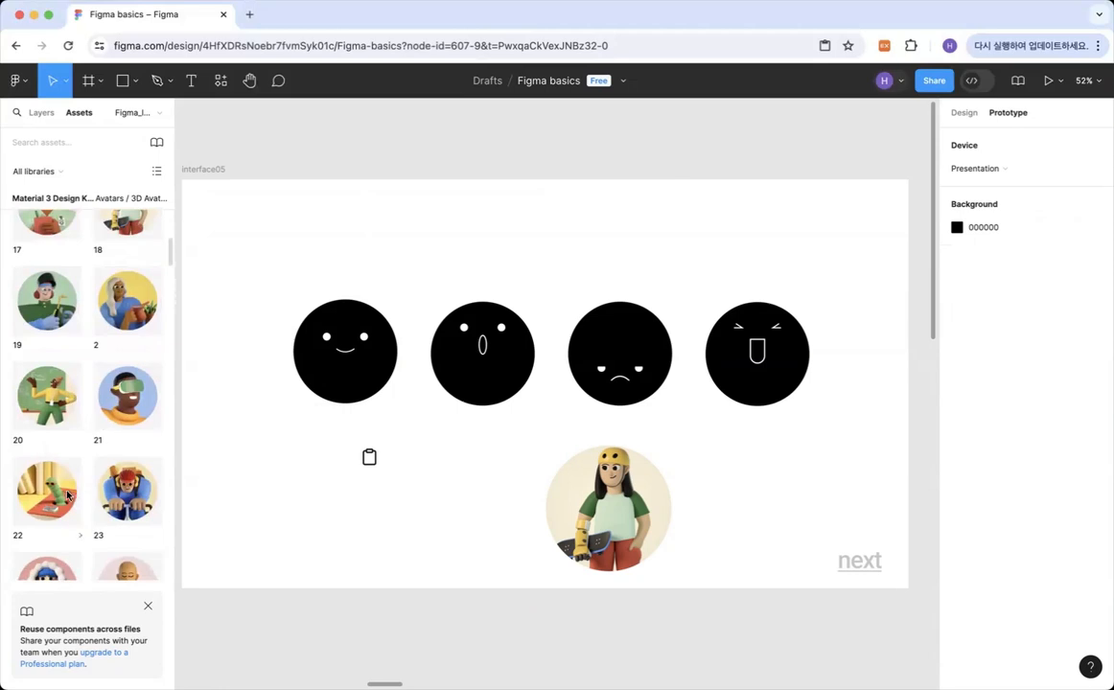
drag(98, 495, 773, 487)
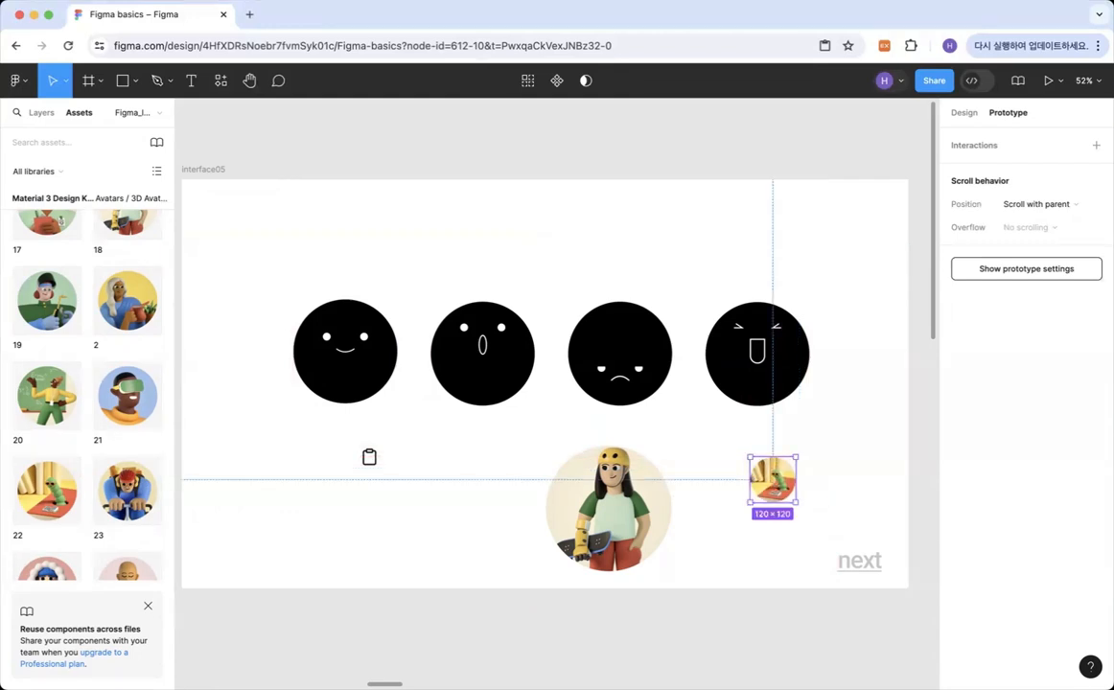
Follow the "next" link on interface05 to go to the interface06 frame.
click(830, 633)
double_click(858, 563)
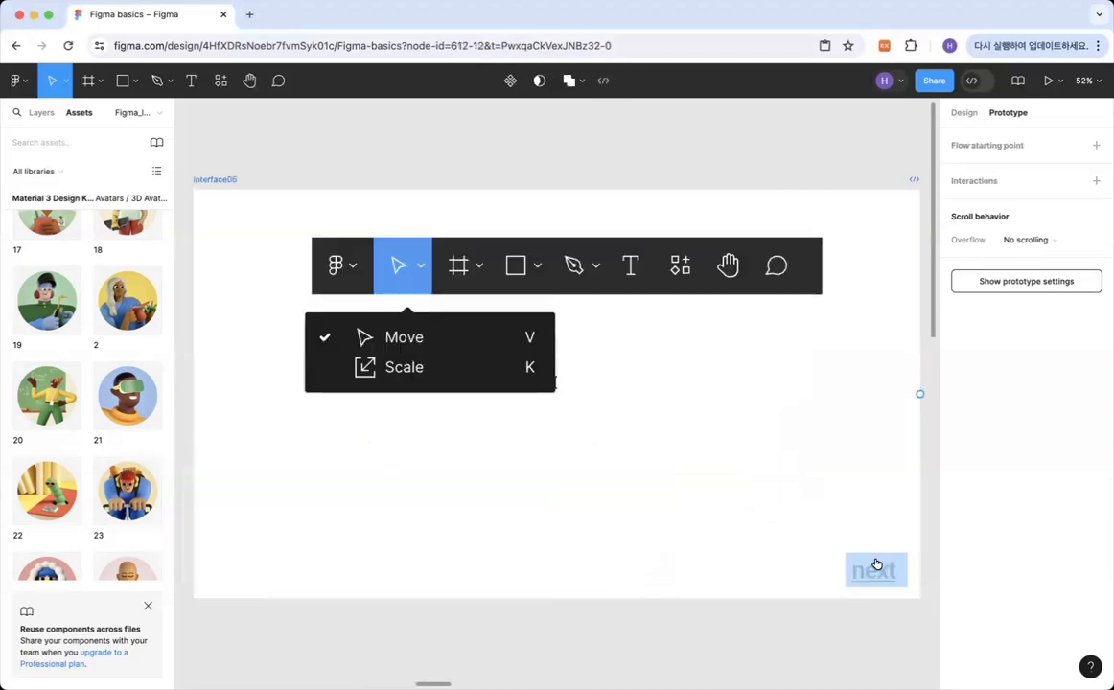
key(Escape)
key(Escape)
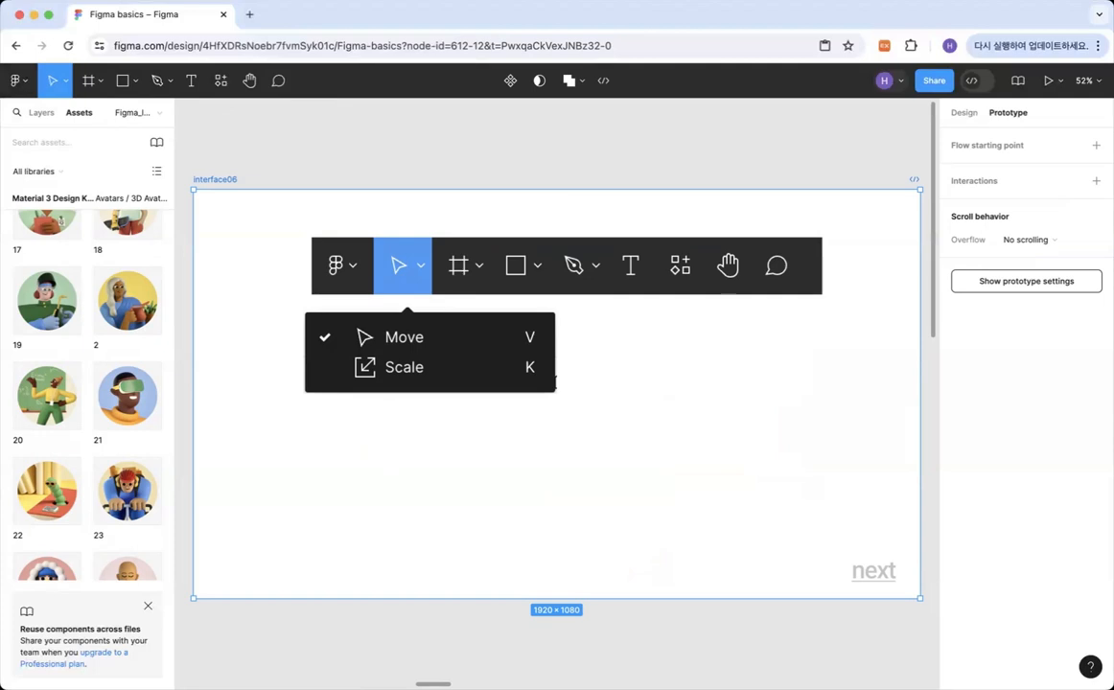
Review the options offered by the shape, pen and move tools, and clear the frame selection.
click(65, 81)
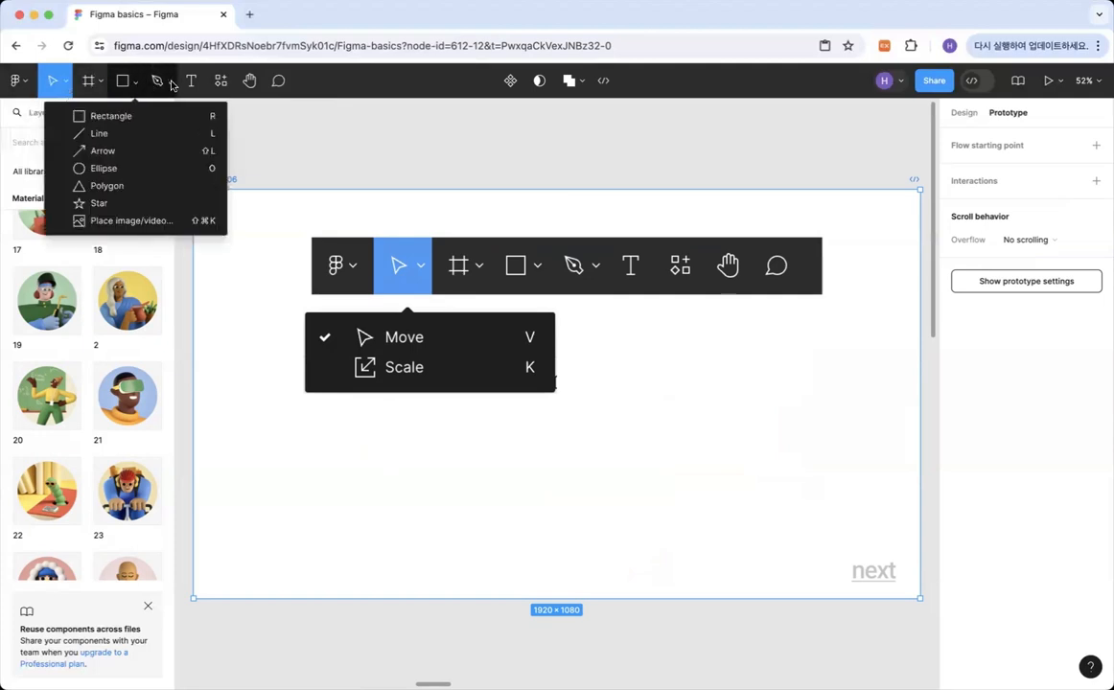
mouse_move(173, 86)
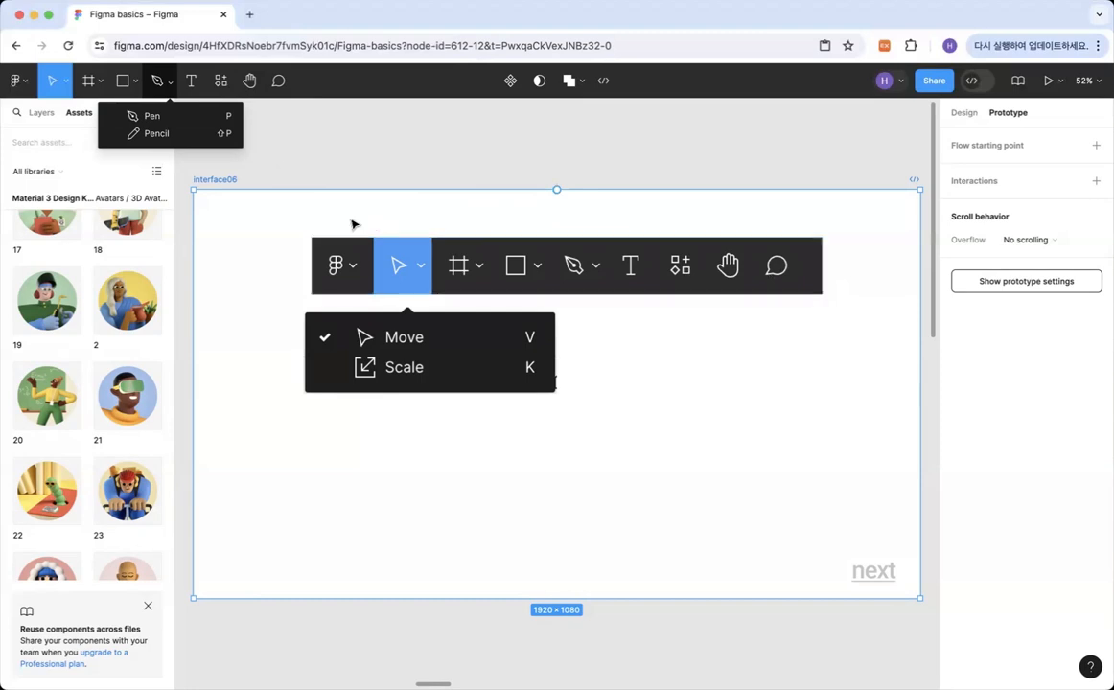
click(65, 87)
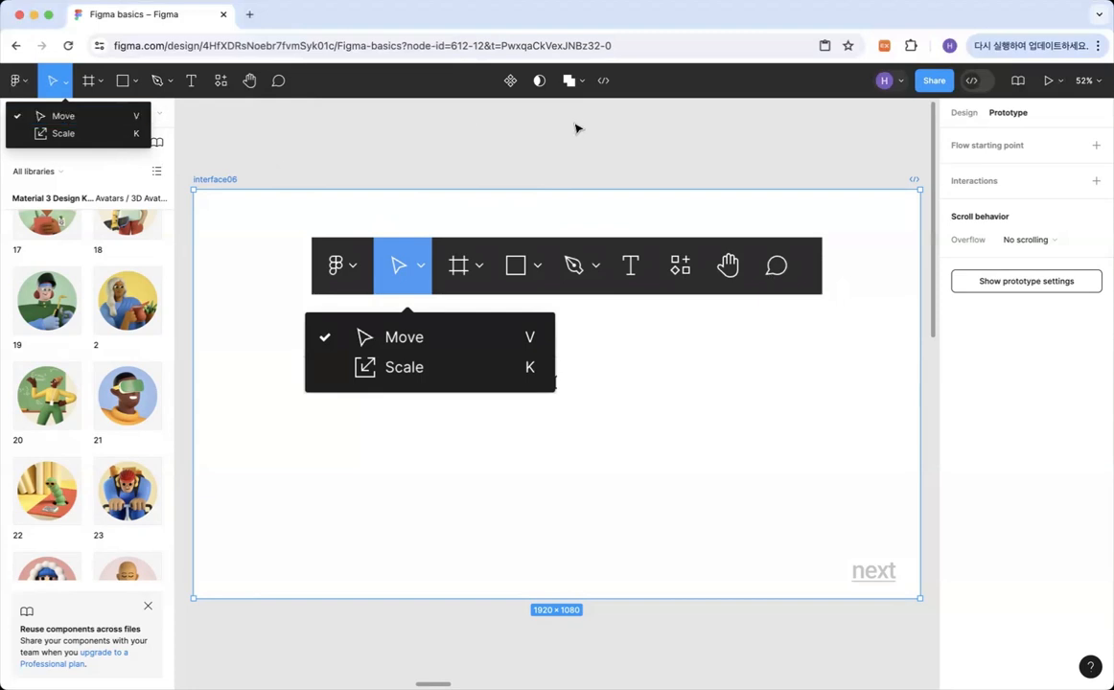
click(486, 150)
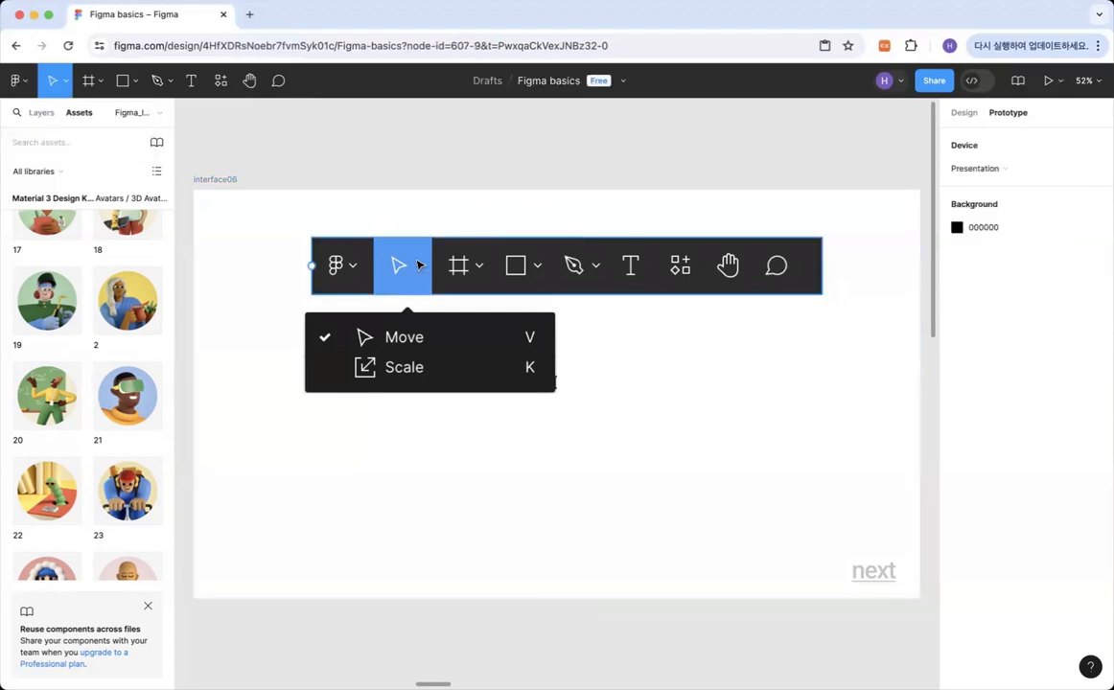
Move the Move/Scale menu image slightly down beneath the toolbar image on interface06 using the Move tool.
click(415, 266)
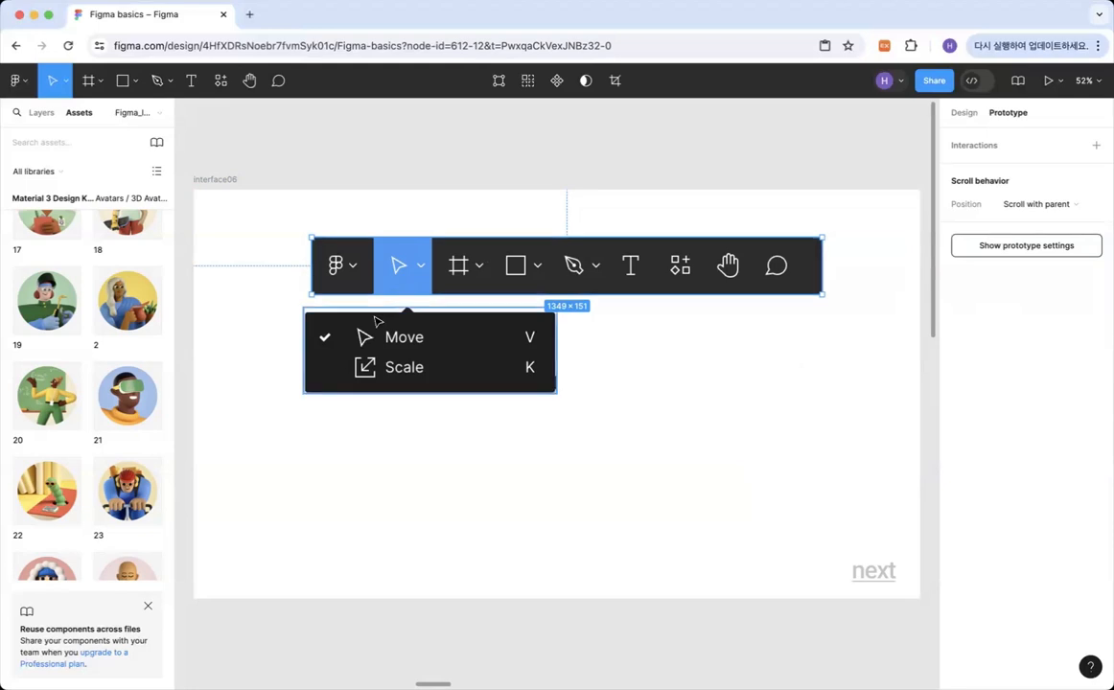
mouse_move(378, 321)
mouse_down()
mouse_move(373, 313)
mouse_move(380, 357)
mouse_move(381, 327)
mouse_up()
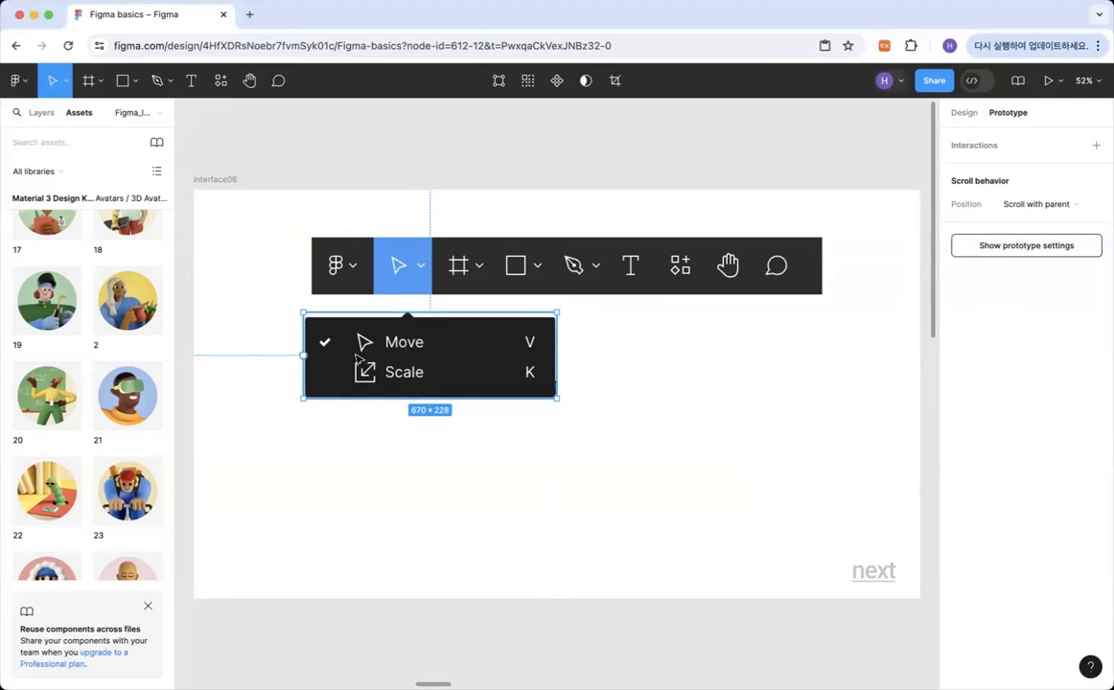
drag(361, 357, 371, 358)
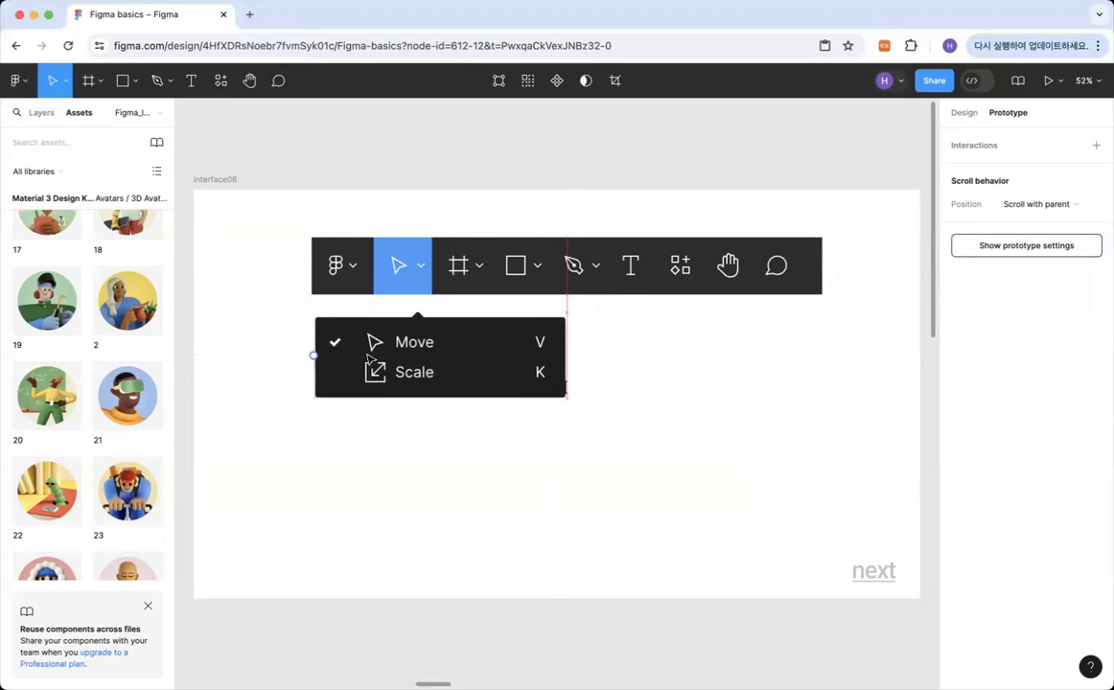
Duplicate the Move/Scale menu image and place the copy beside the original, leaving a gap between the two.
key(alt)
drag(381, 355, 645, 358)
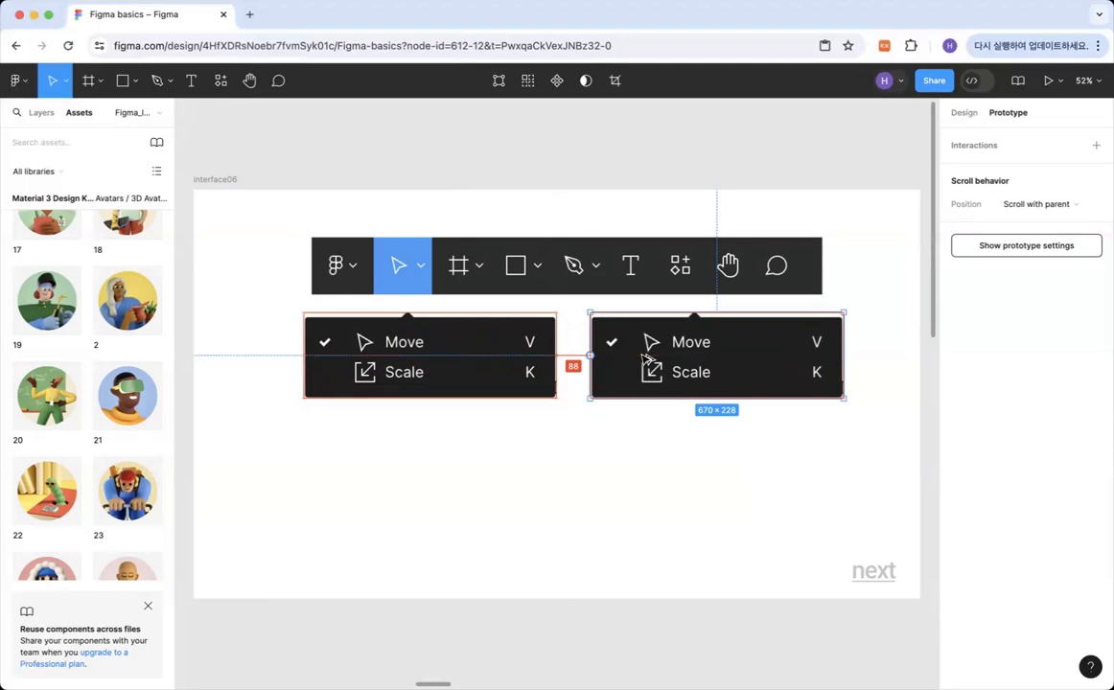
mouse_move(644, 358)
mouse_down()
mouse_move(688, 358)
mouse_move(624, 358)
mouse_move(733, 357)
mouse_move(640, 357)
mouse_up()
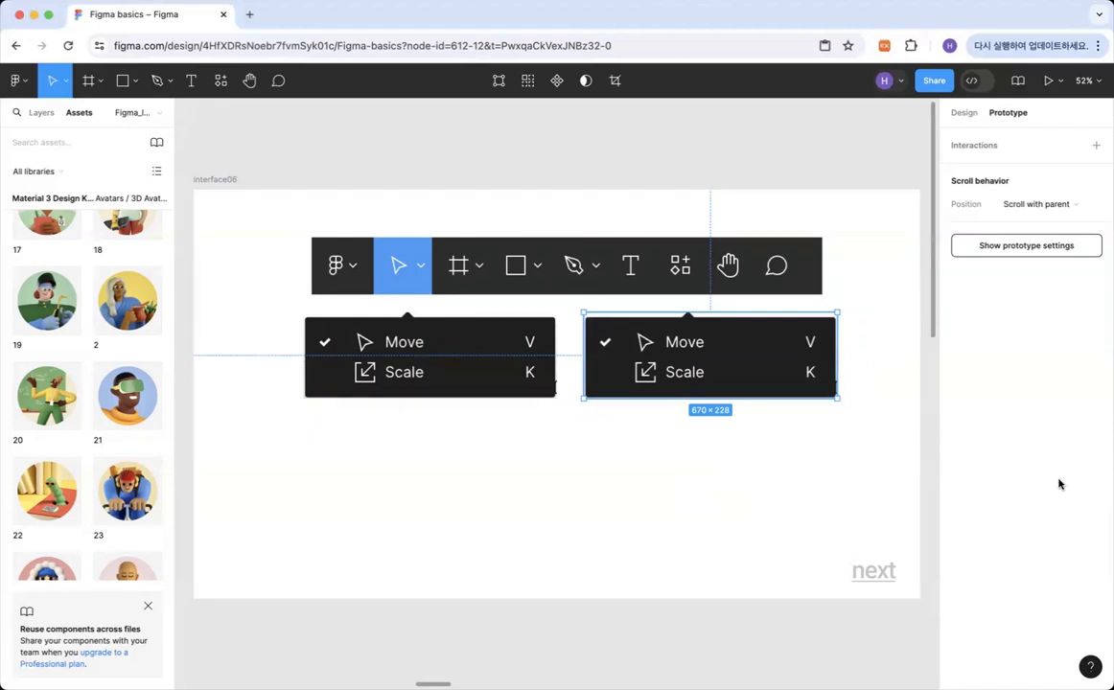
click(497, 365)
drag(613, 388, 674, 387)
Shrink the original Move/Scale menu image proportionally to about 602 × 205.
click(516, 387)
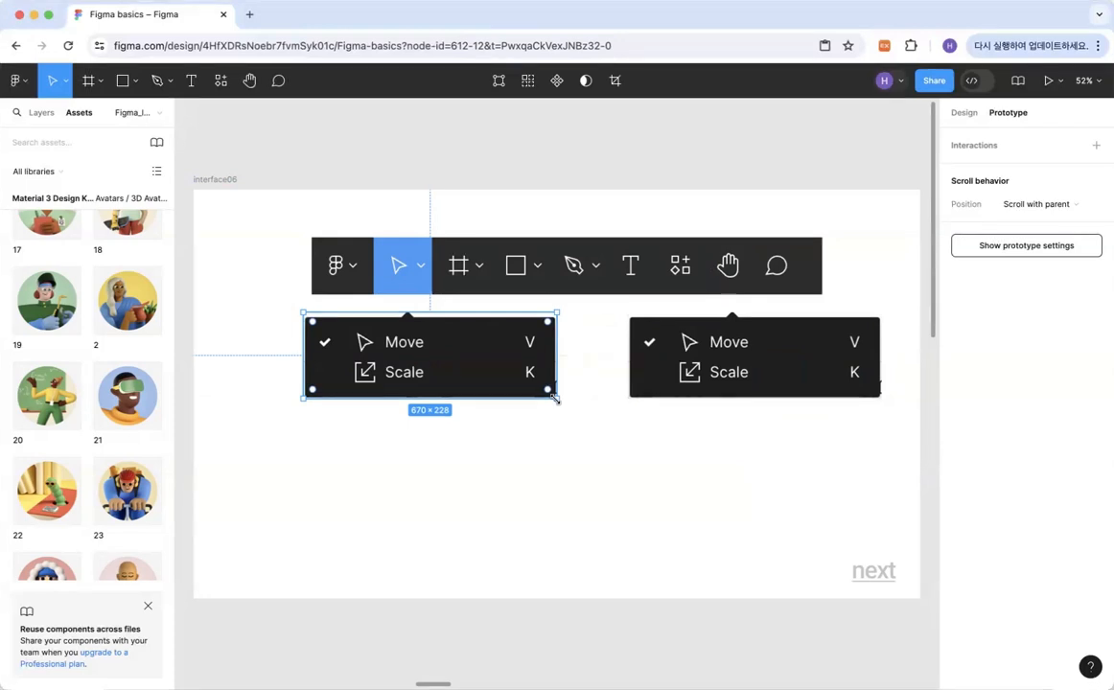
drag(554, 397, 518, 390)
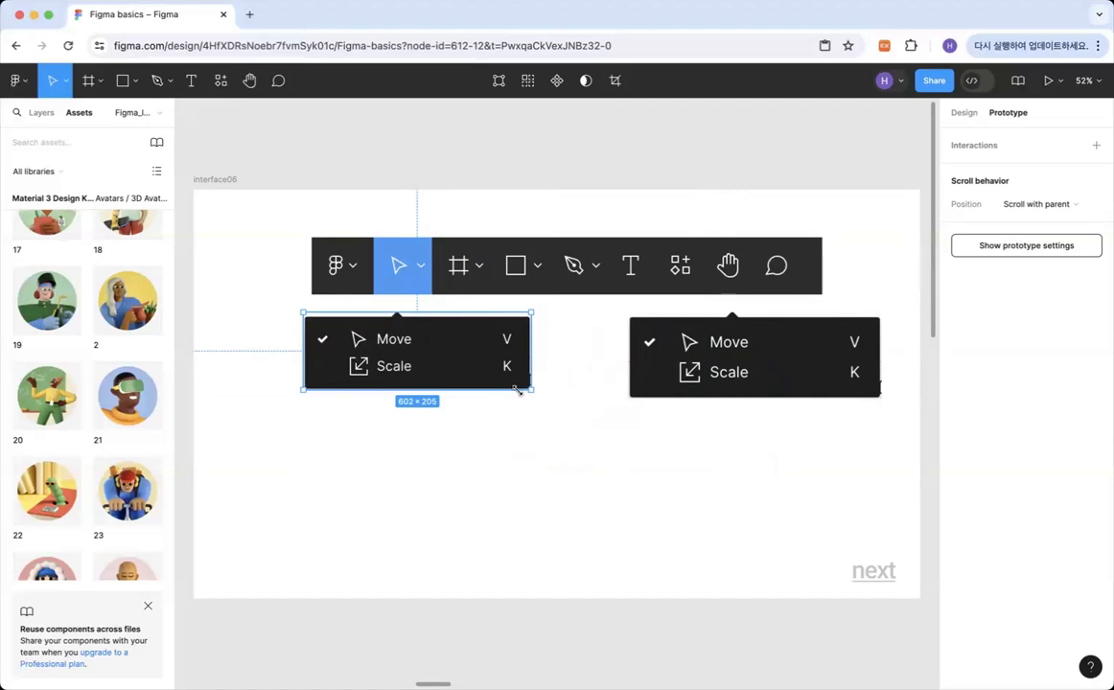
Enlarge the original Move/Scale menu image proportionally to about 723 × 246 and clear the selection.
drag(518, 390, 574, 404)
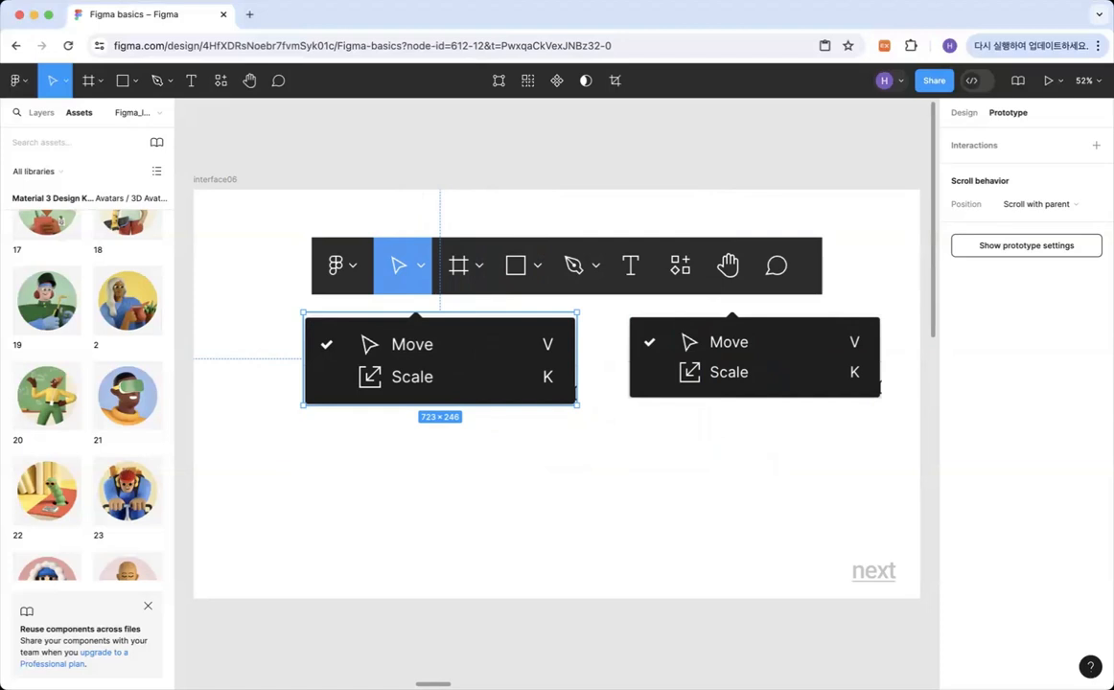
click(708, 433)
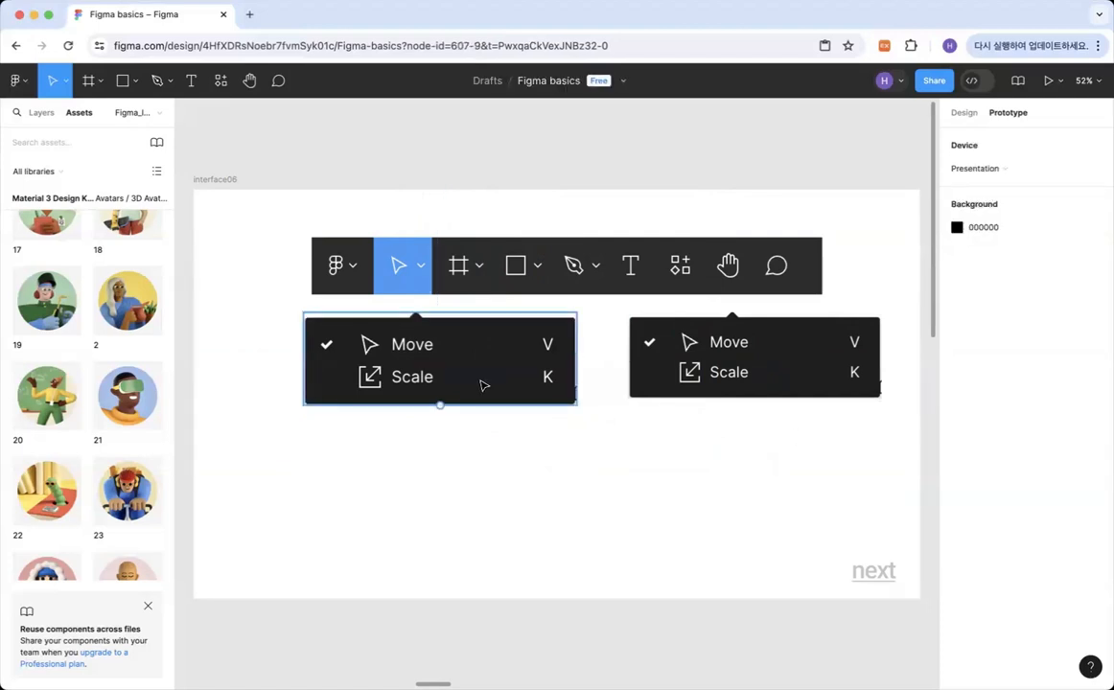
Select the original Move/Scale menu image and set its X position to 300 in the design properties.
click(483, 385)
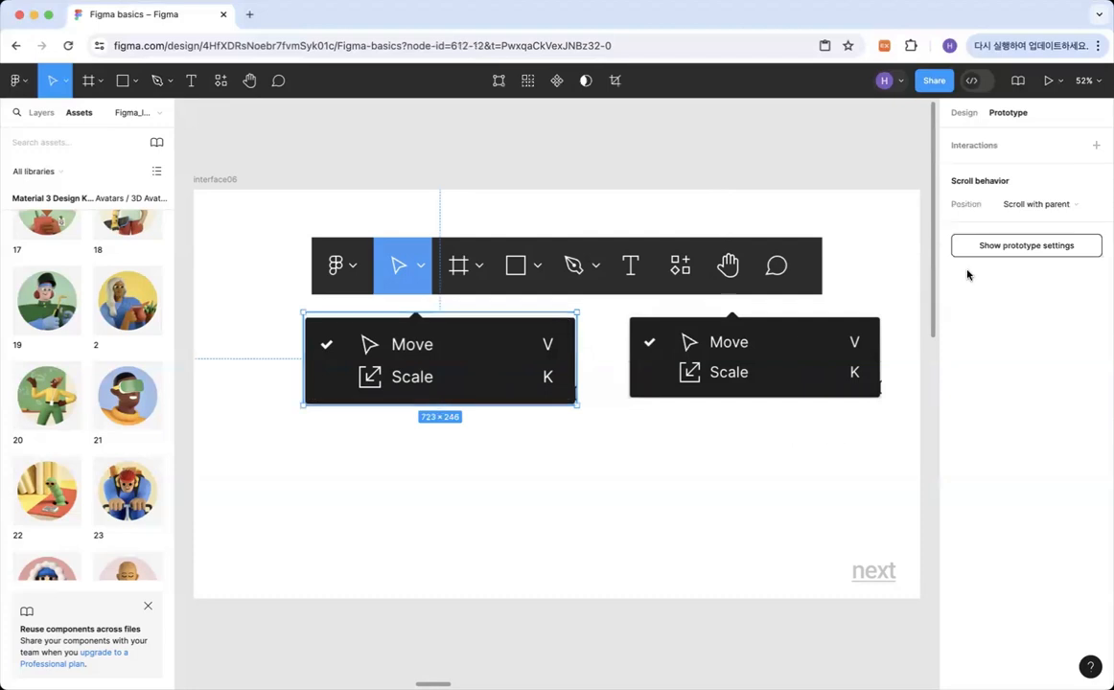
click(963, 112)
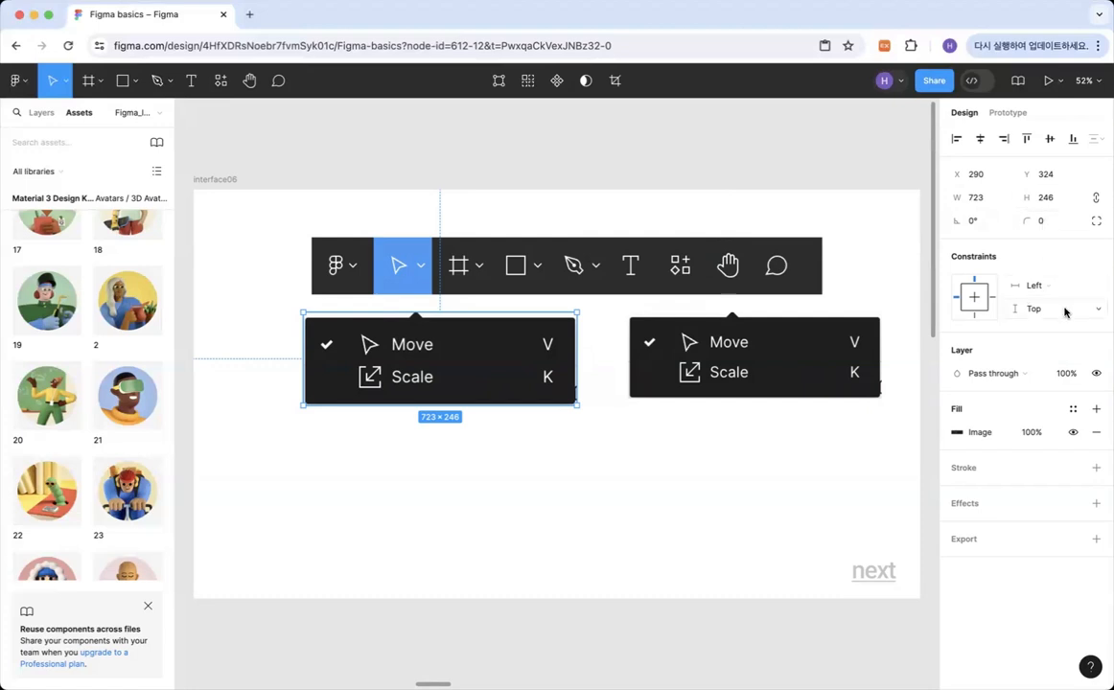
click(974, 176)
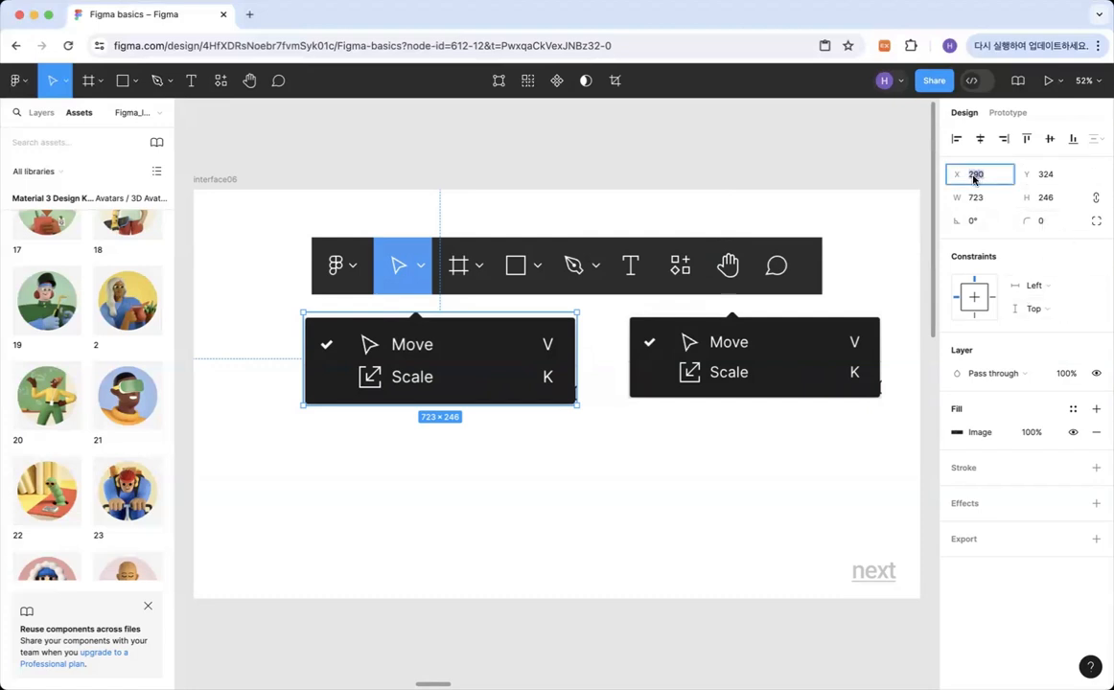
text(300)
key(Return)
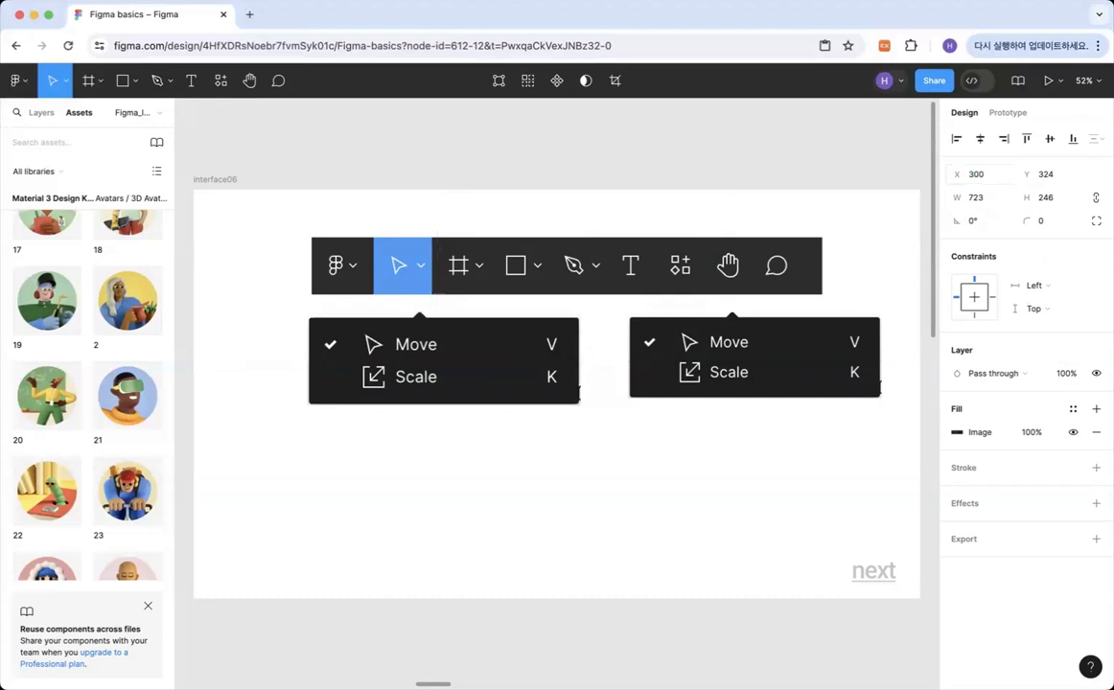
Set the original menu image's width to 500 with proportions kept, and reduce the width to 300.
click(976, 198)
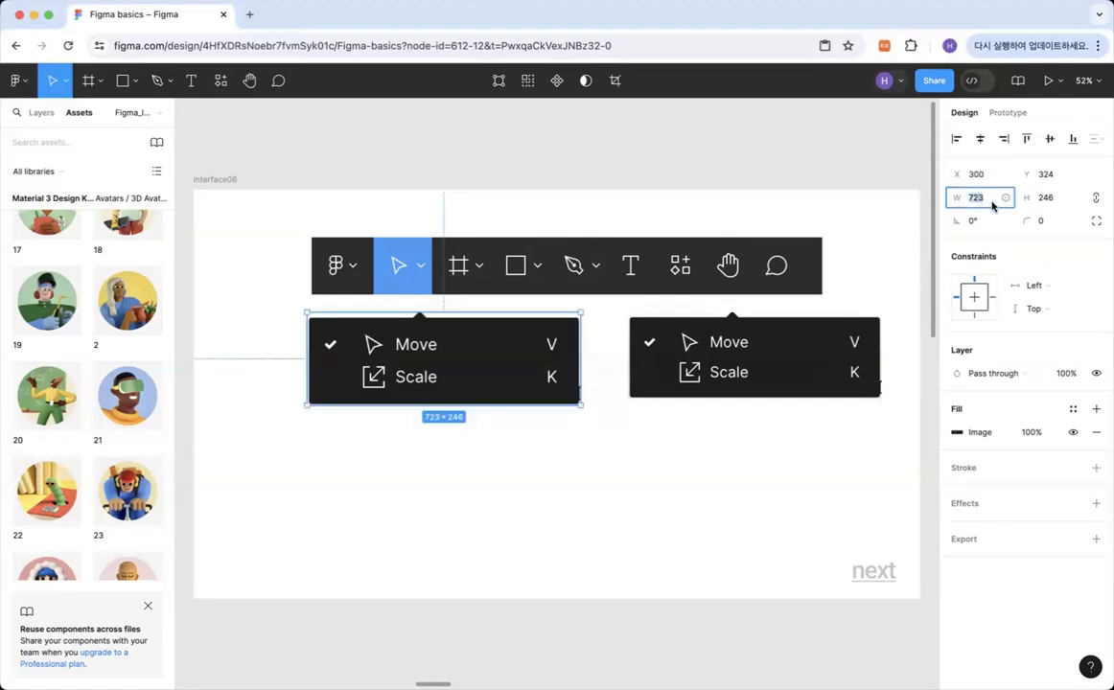
text(500)
key(Return)
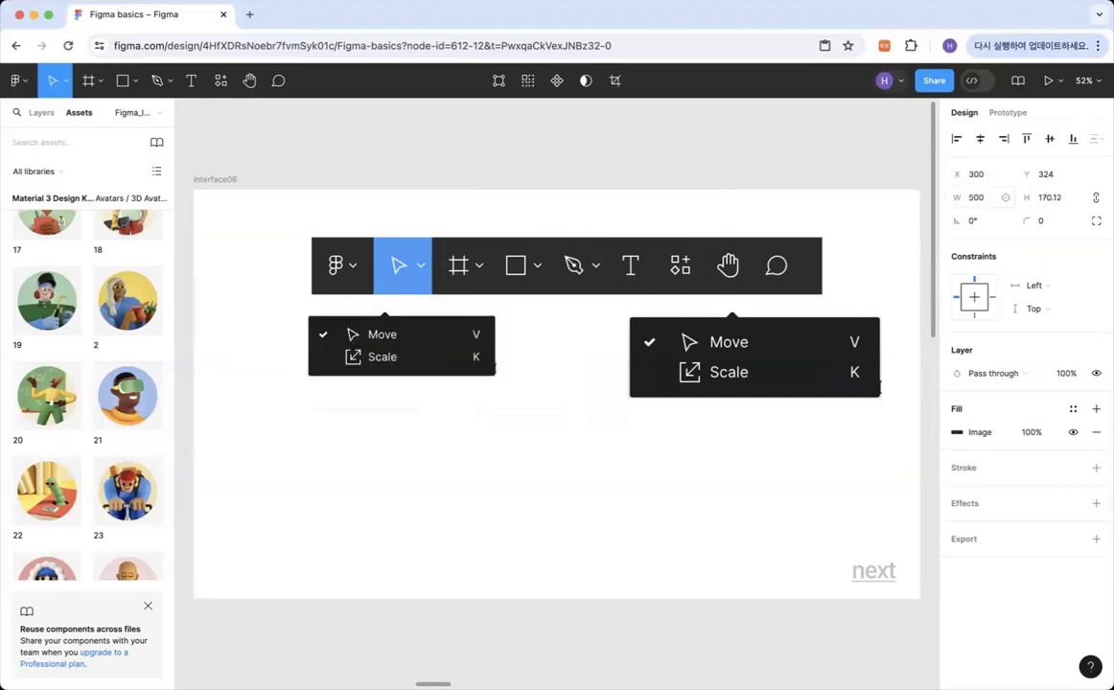
click(976, 198)
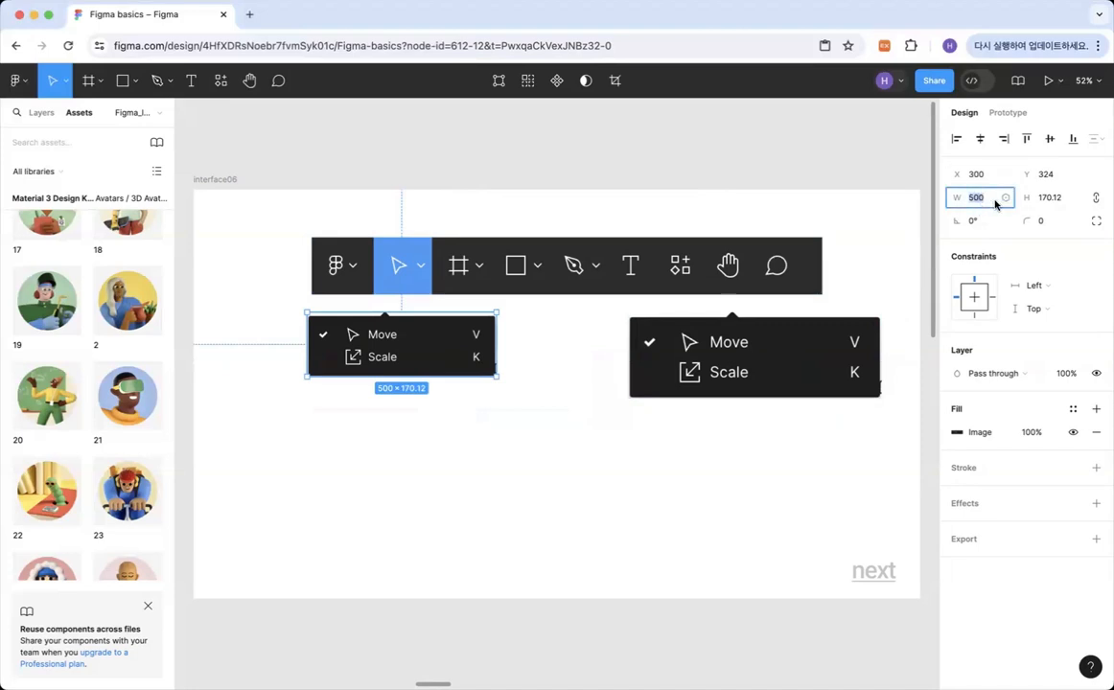
text(3)
key(Return)
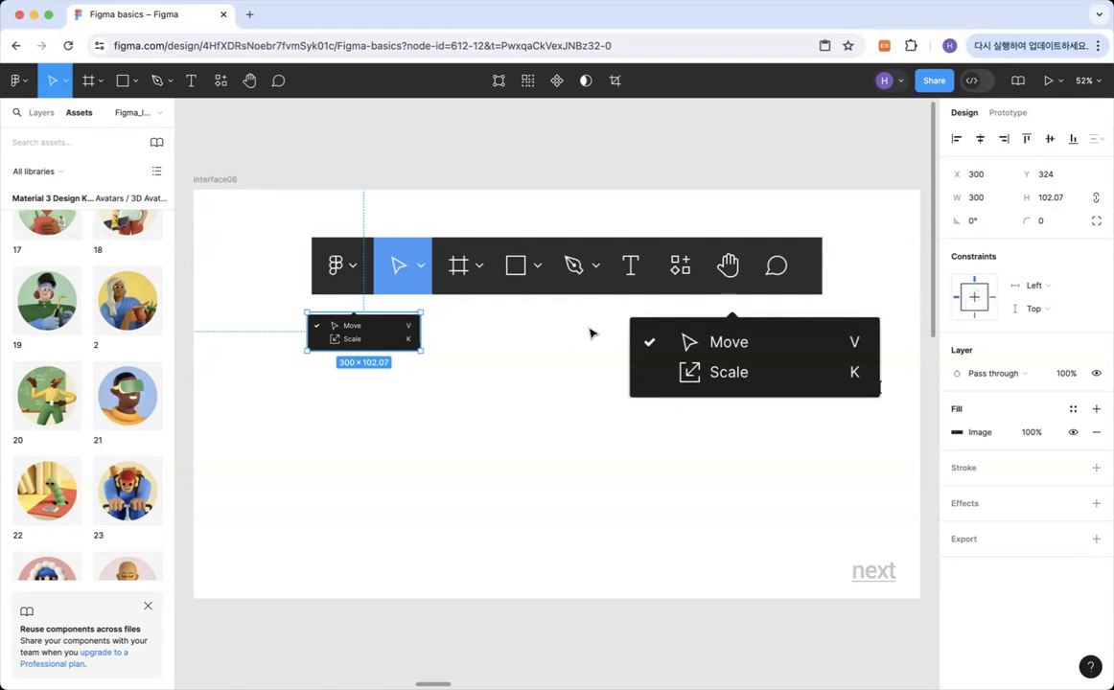
Try different constraints on the original menu image, ending with Right horizontally and Center vertically.
click(974, 299)
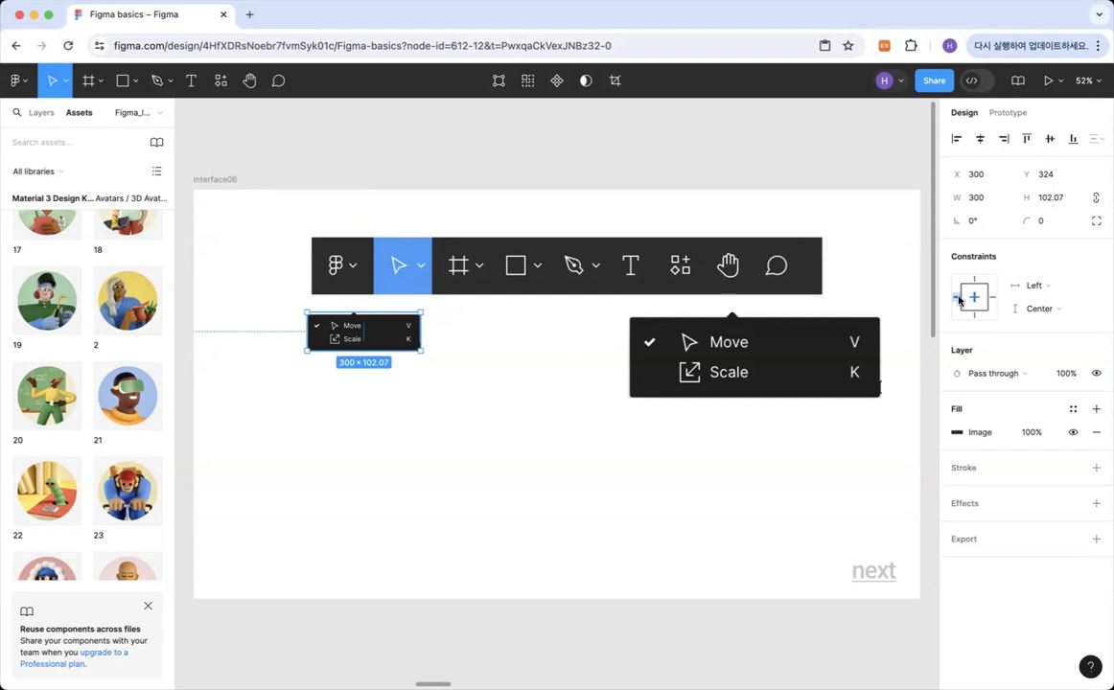
click(993, 298)
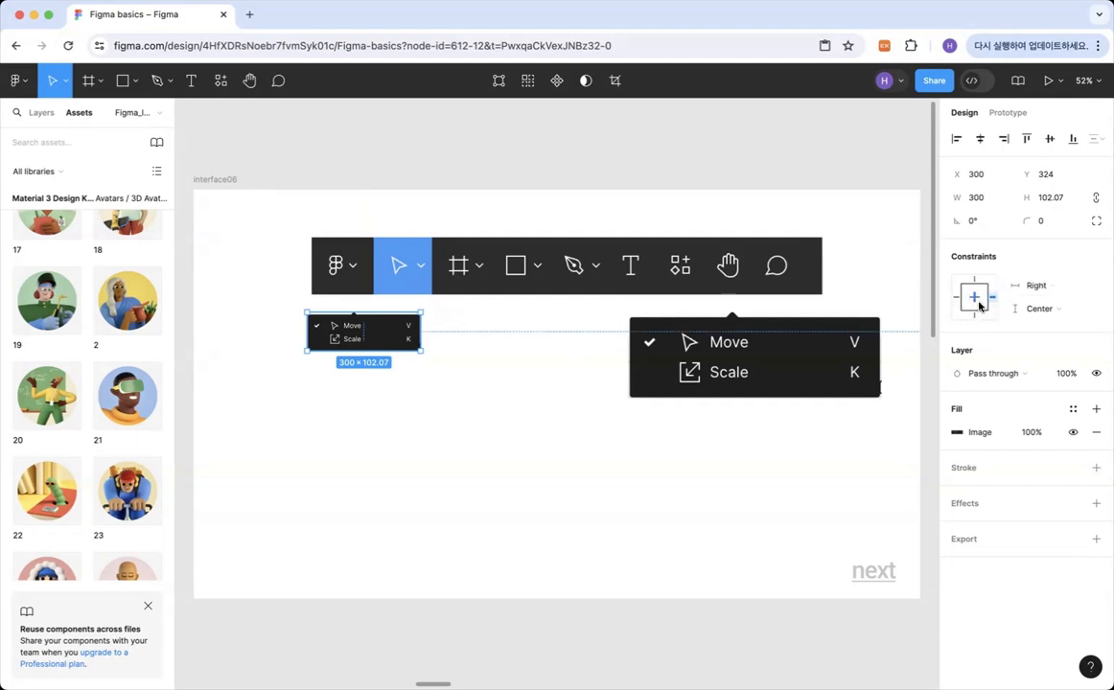
click(974, 320)
click(975, 284)
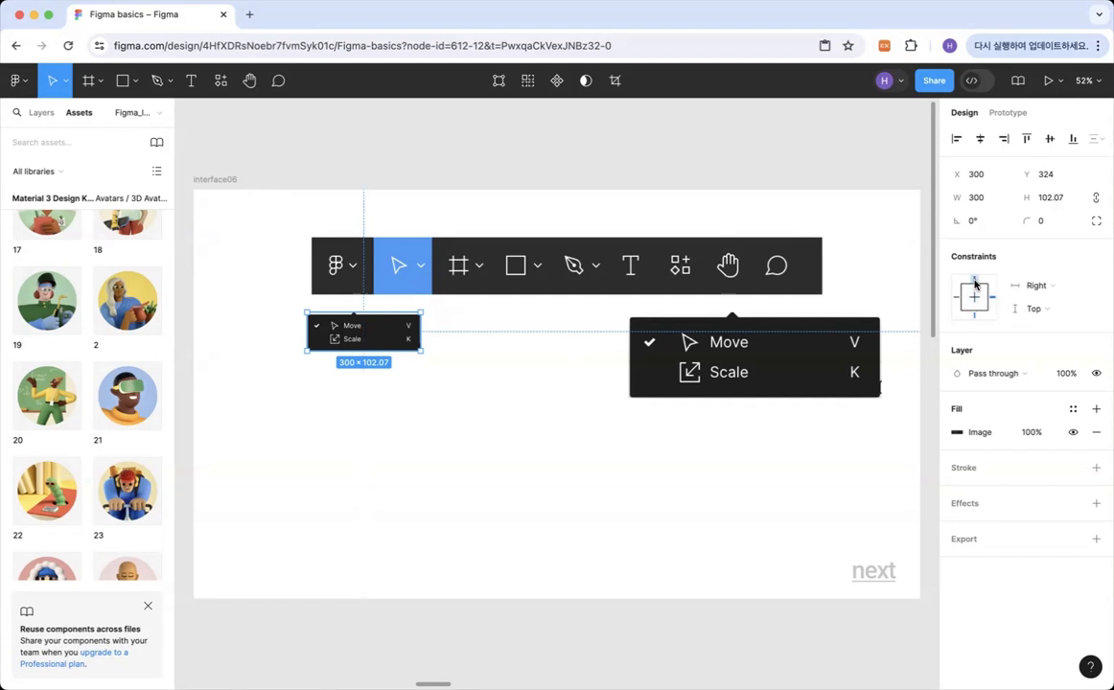
click(975, 297)
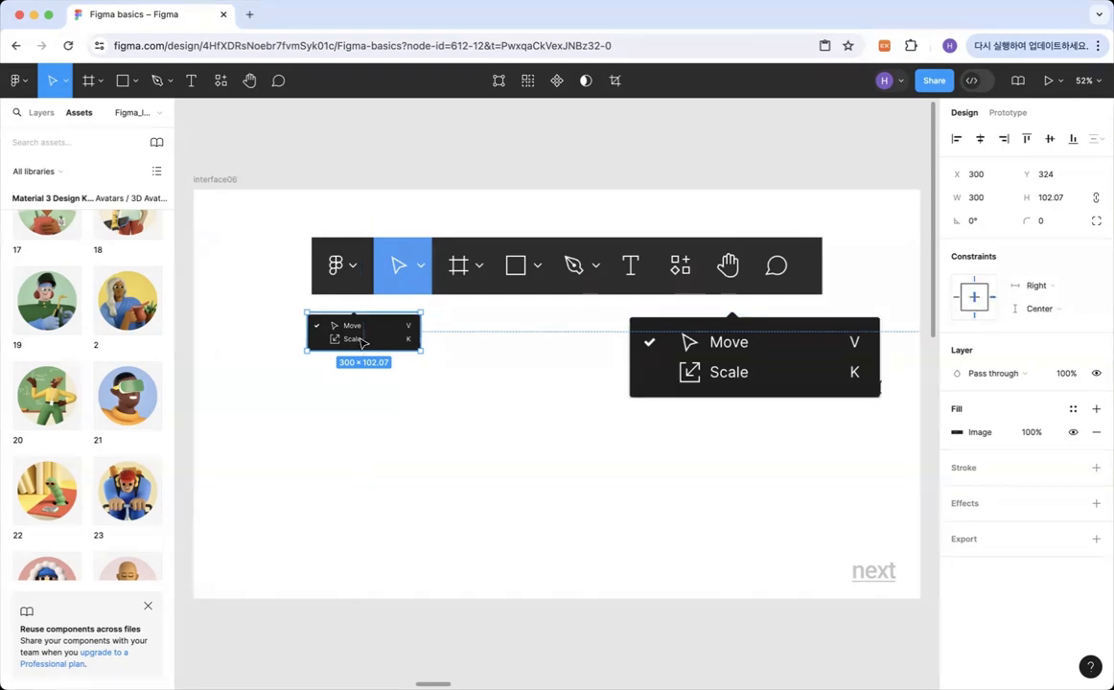
Resize the original menu image freehand by its corners to about 714 × 248 and set its vertical constraint to Top.
drag(306, 351, 281, 362)
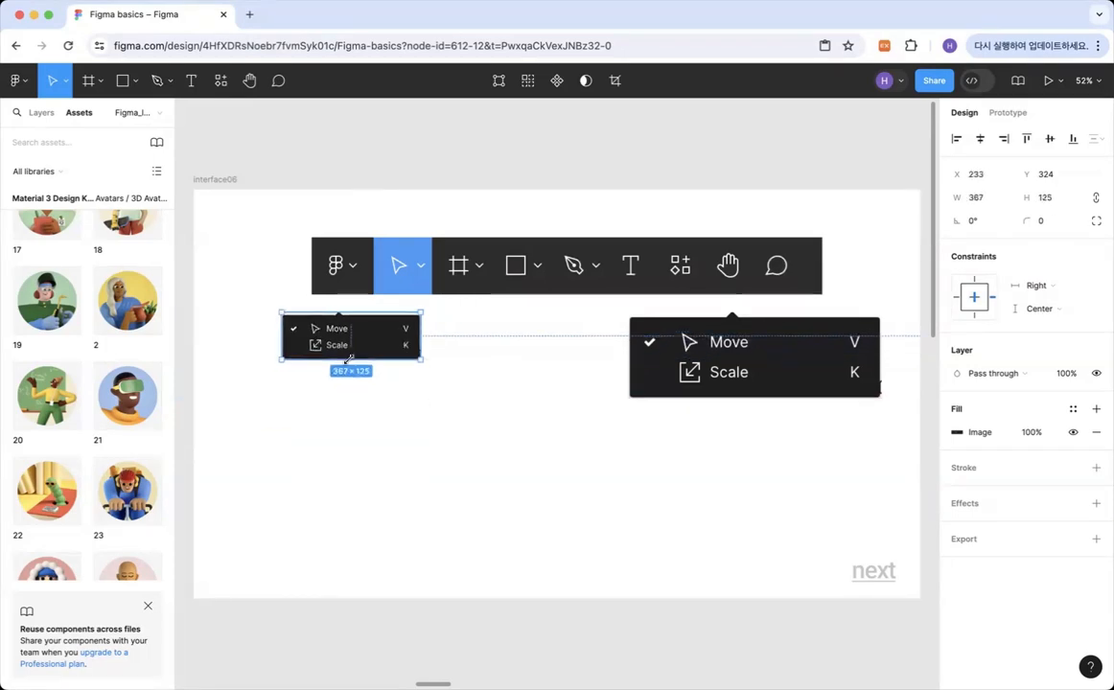
drag(472, 380, 566, 410)
click(974, 280)
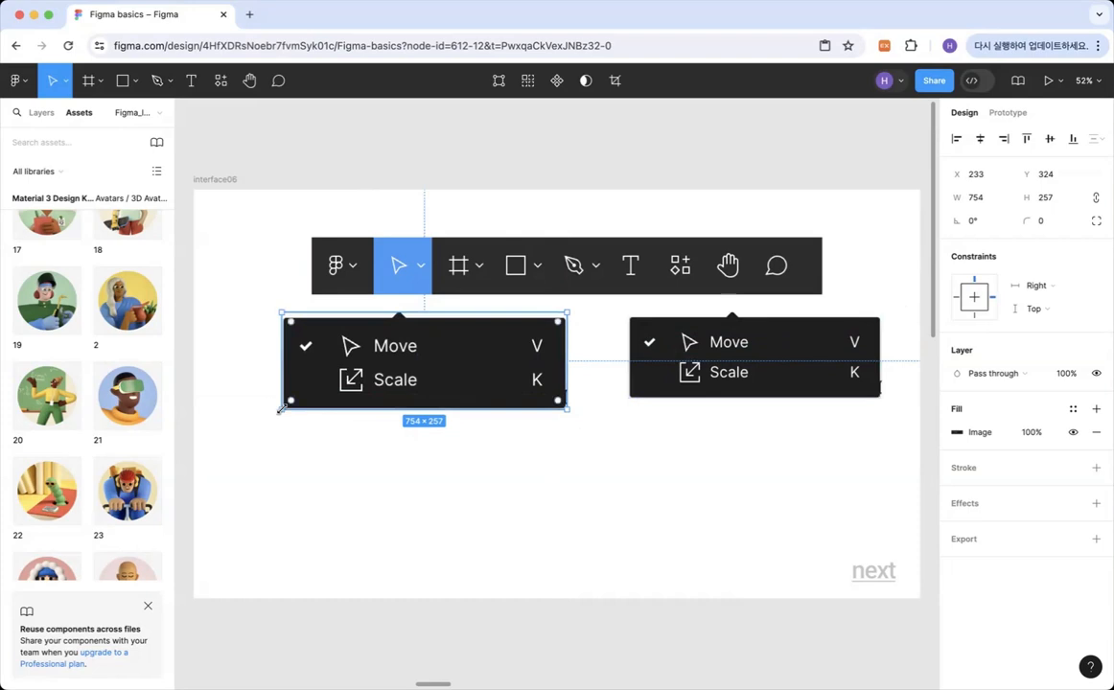
mouse_move(283, 409)
mouse_down()
mouse_move(248, 427)
mouse_move(293, 411)
mouse_up()
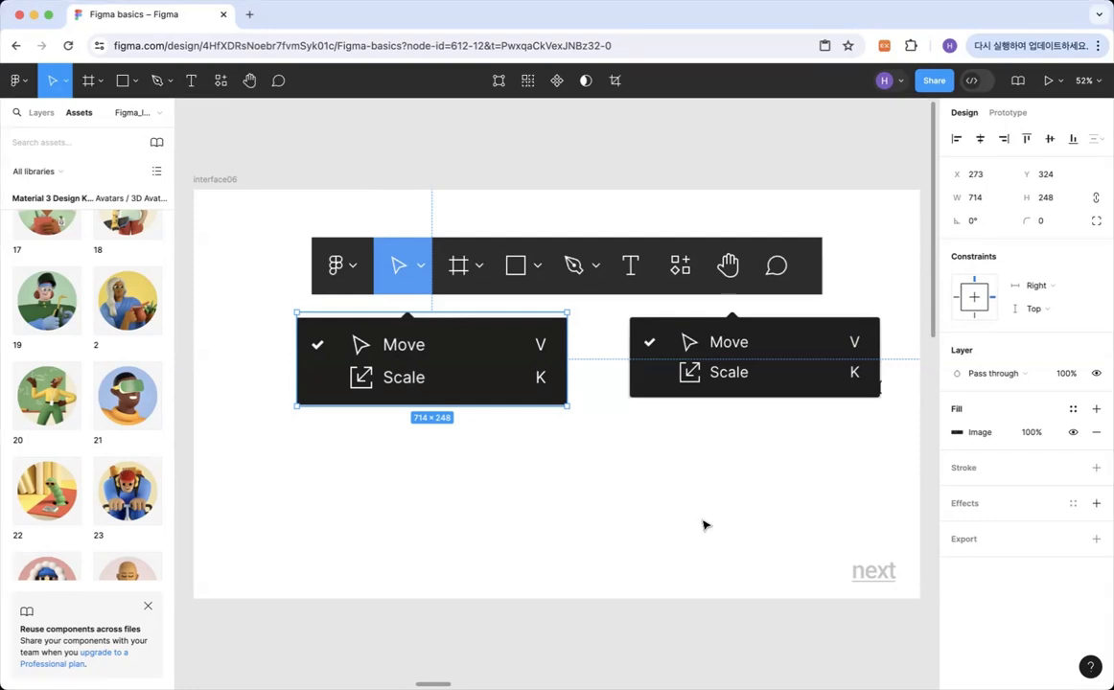
Try activating the Scale tool, and draw a rectangle about 437 × 280 below the original menu image.
click(62, 82)
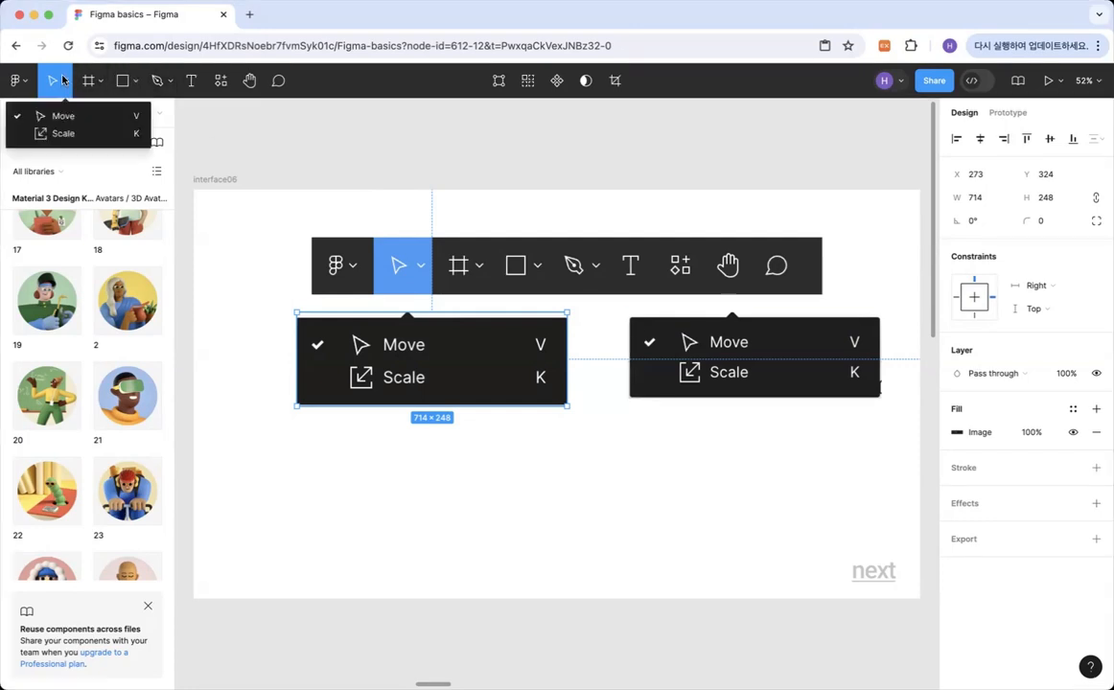
click(67, 131)
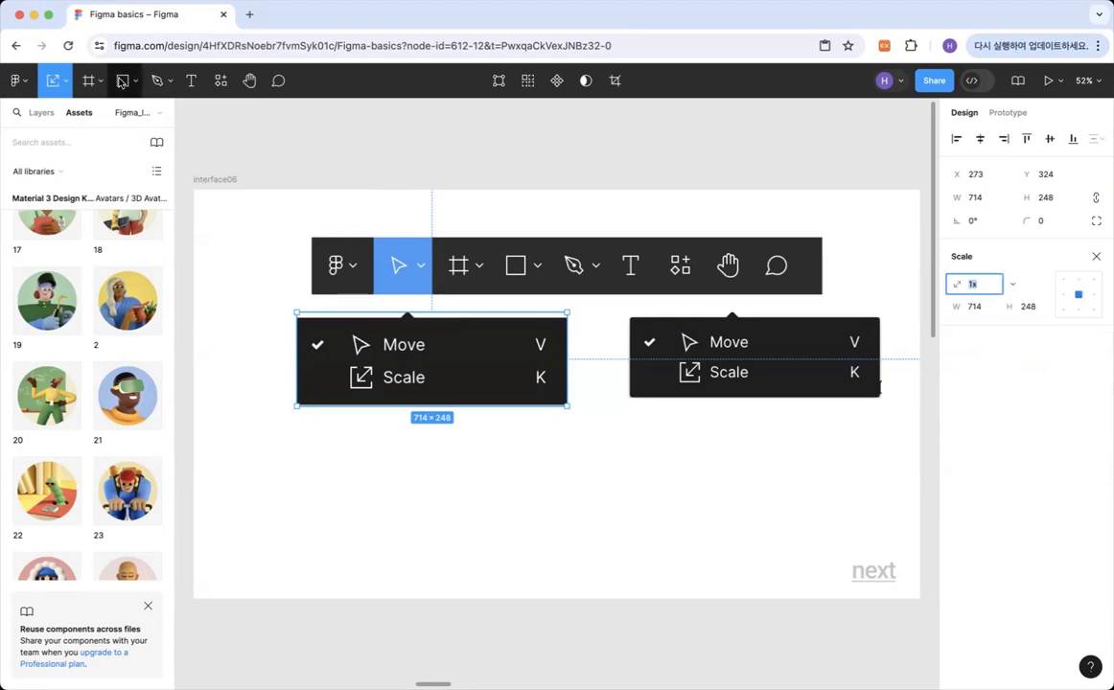
click(121, 83)
drag(357, 431, 521, 536)
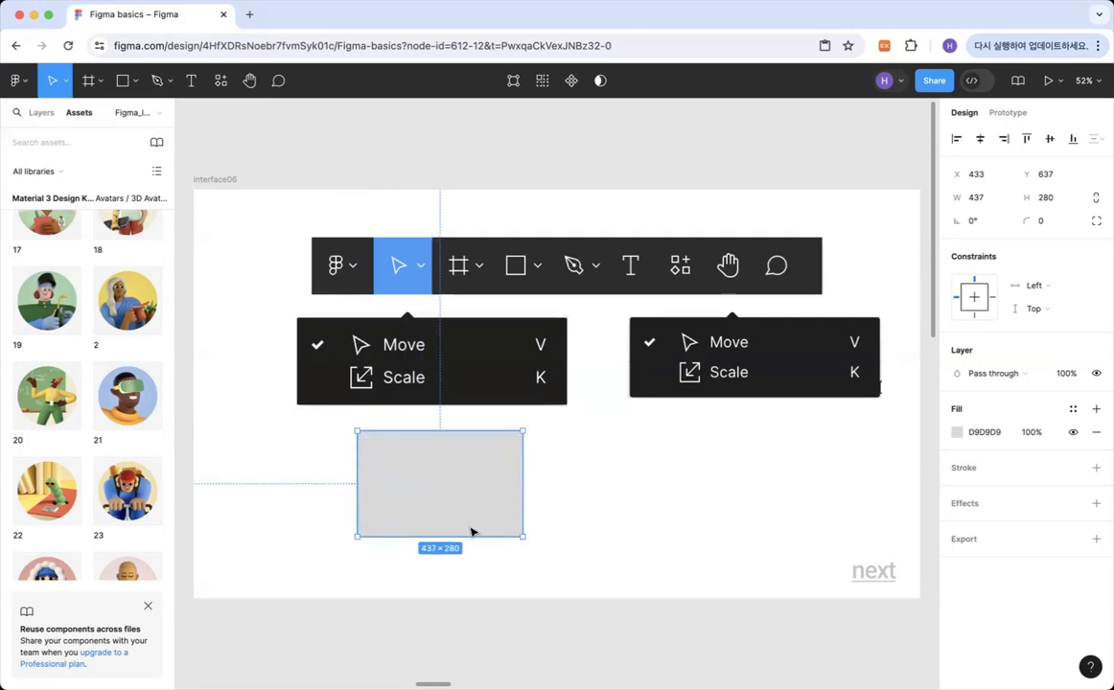
Shrink the rectangle proportionally to about 291 × 186 with the Scale tool.
click(65, 81)
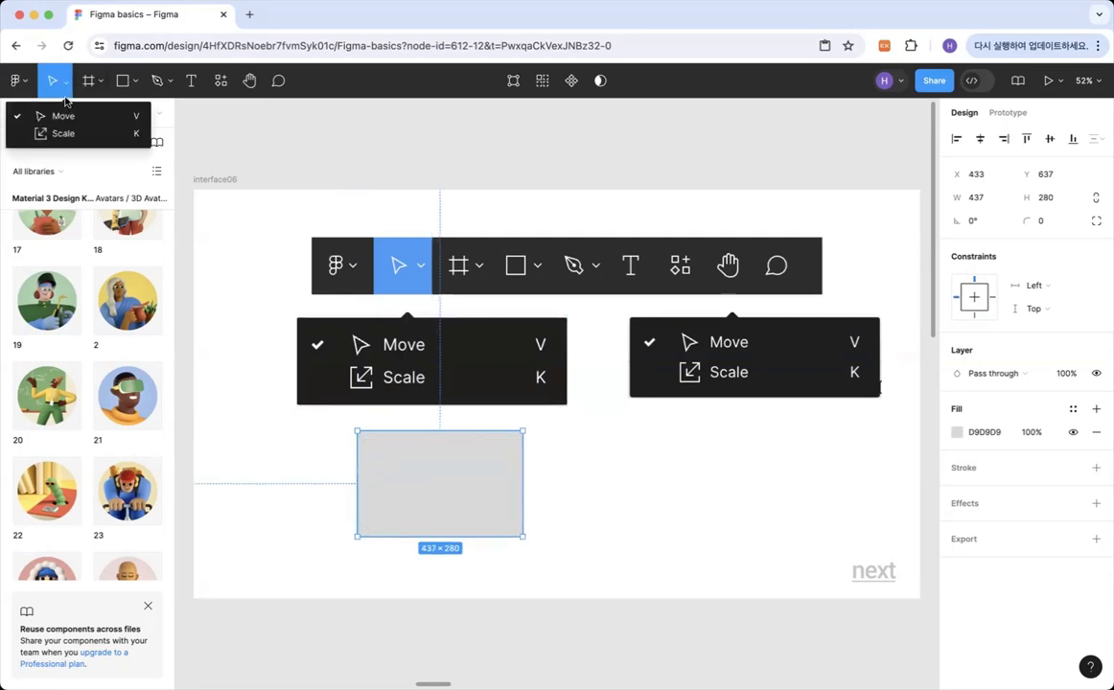
click(66, 133)
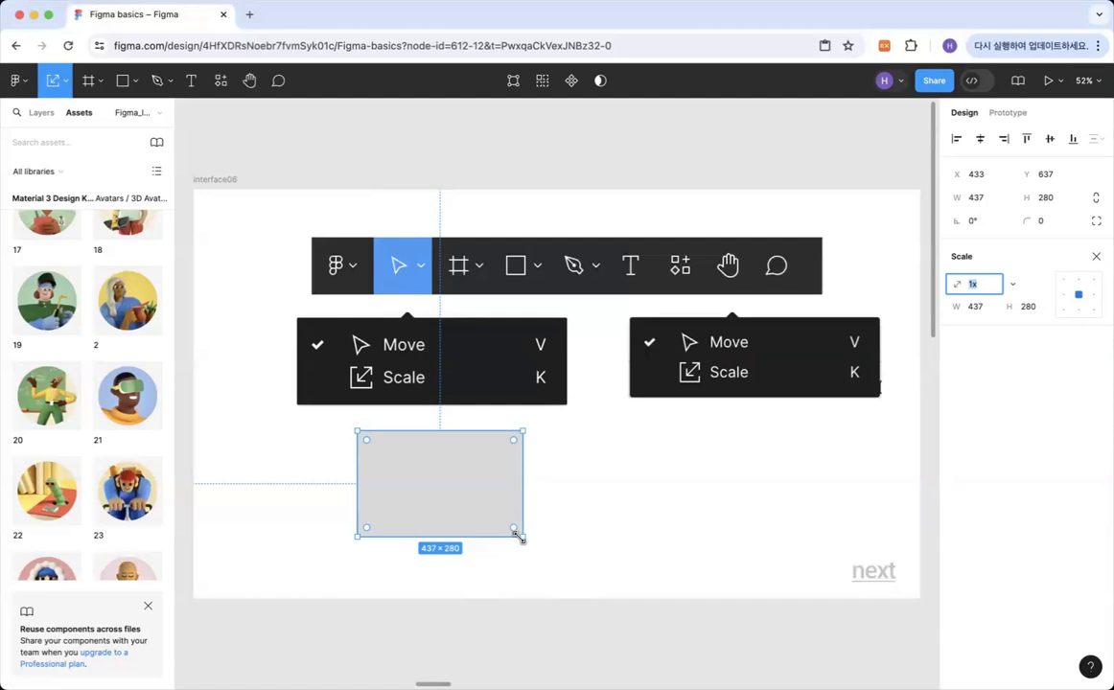
drag(518, 535, 465, 500)
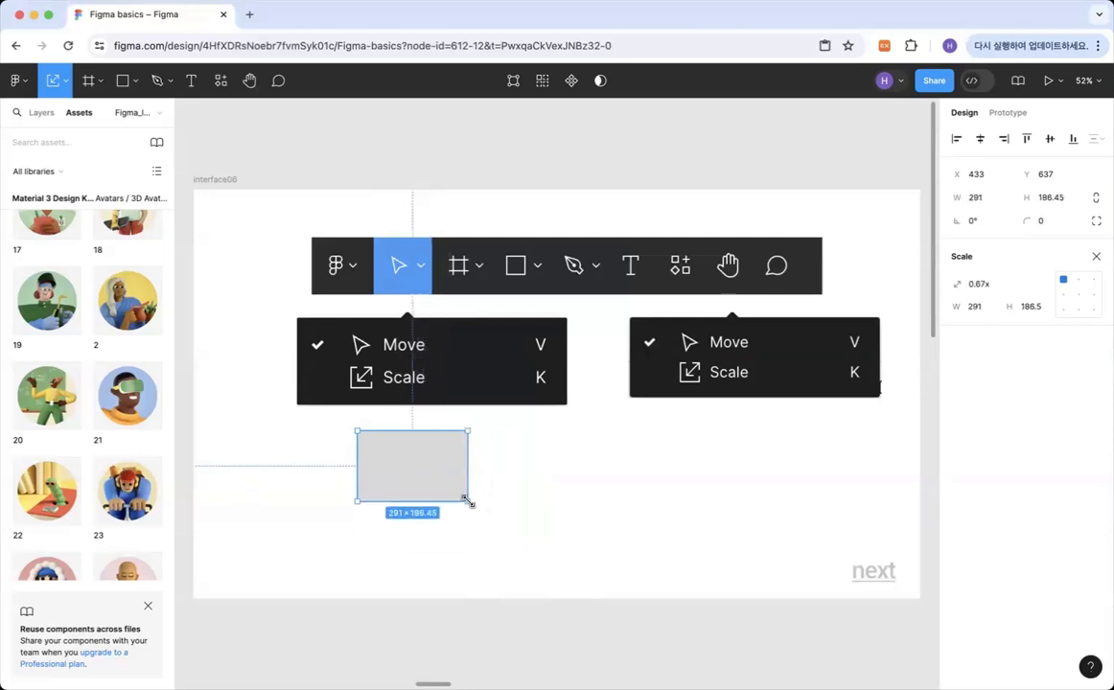
click(66, 77)
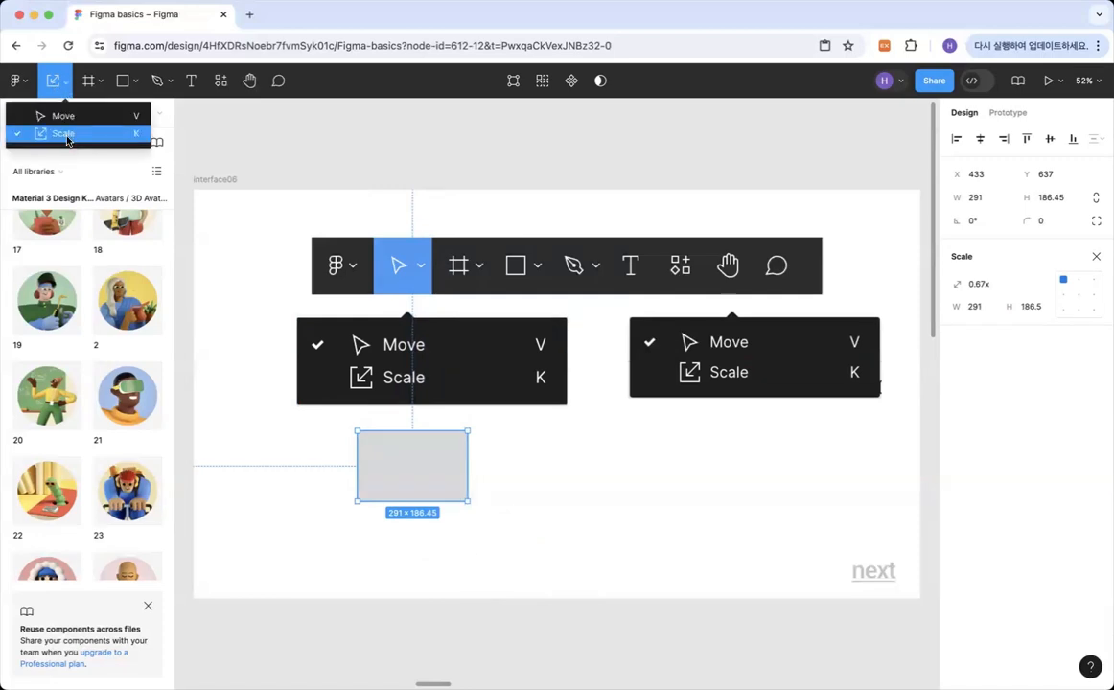
click(490, 469)
click(448, 468)
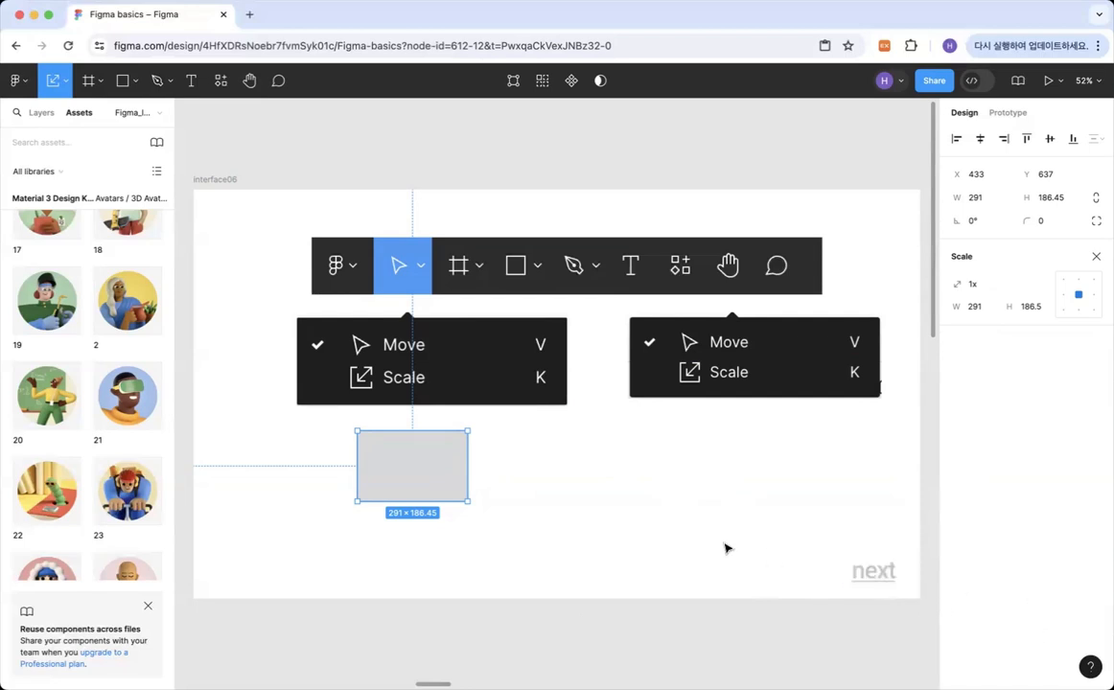
Scale the interface06 frame together with its contents down to about 1753 × 986 using the Scale tool.
click(825, 541)
click(216, 181)
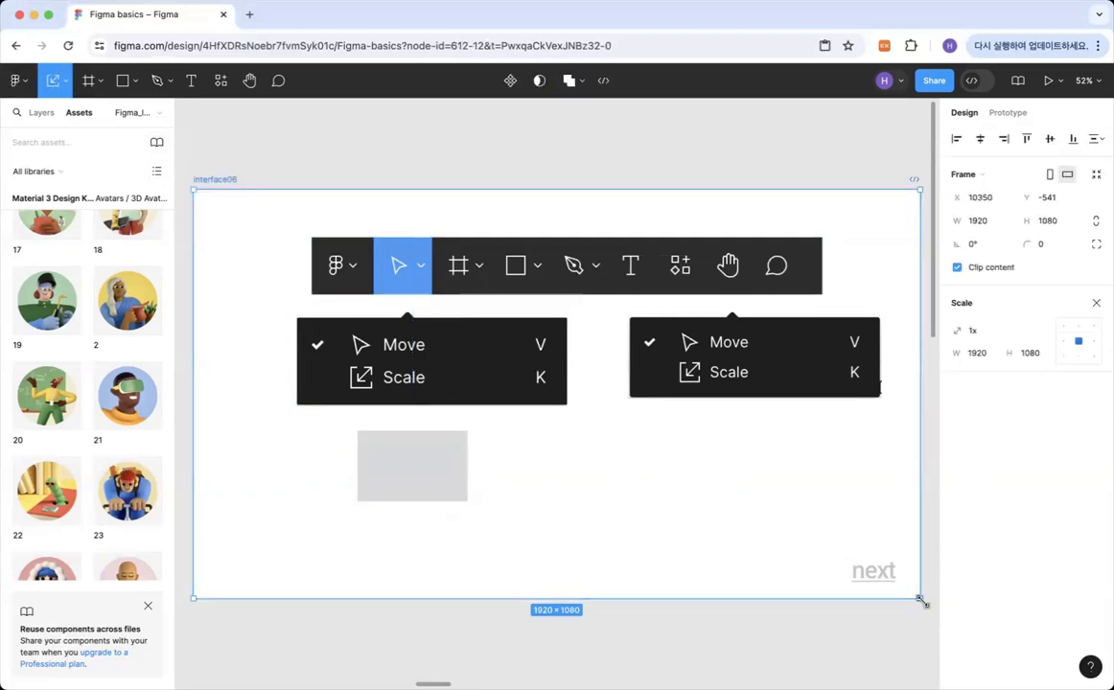
drag(918, 599, 856, 556)
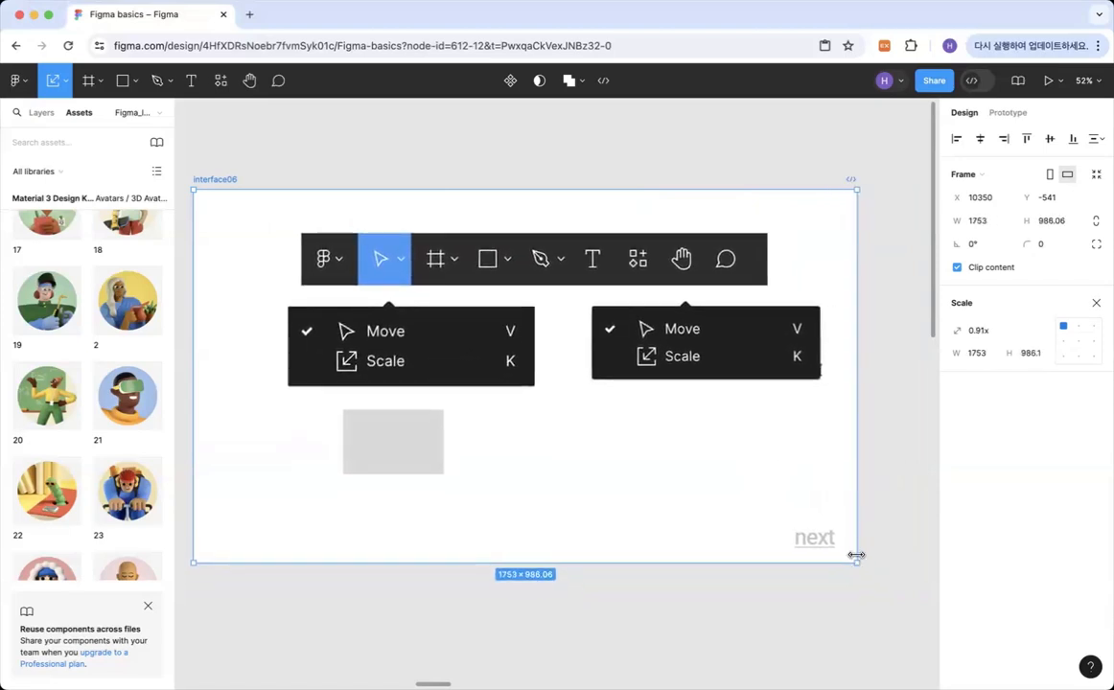
Resize the interface06 frame without scaling its contents using the Move tool, shrinking and re-enlarging it to about 1810 × 992.
click(63, 82)
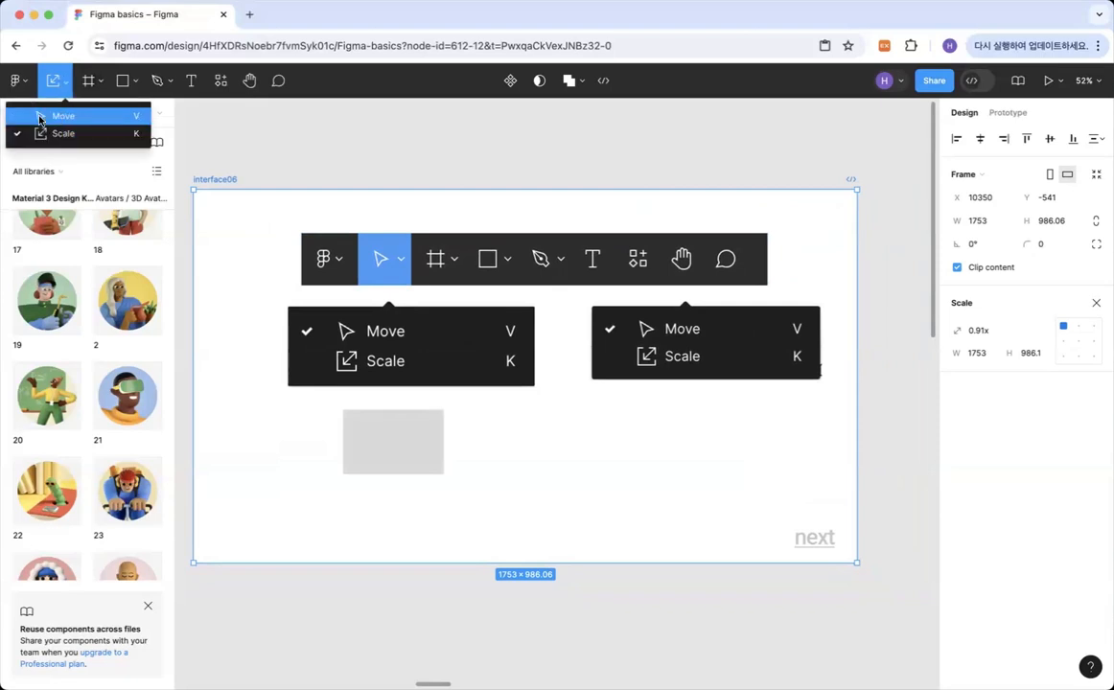
click(41, 119)
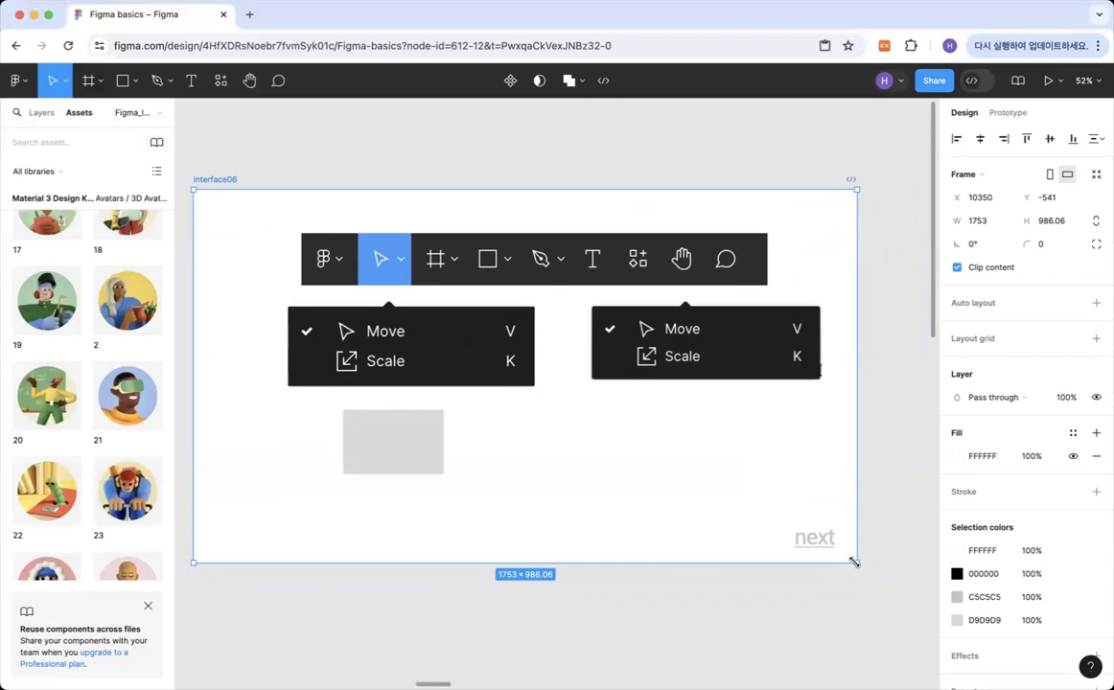
drag(854, 562, 733, 544)
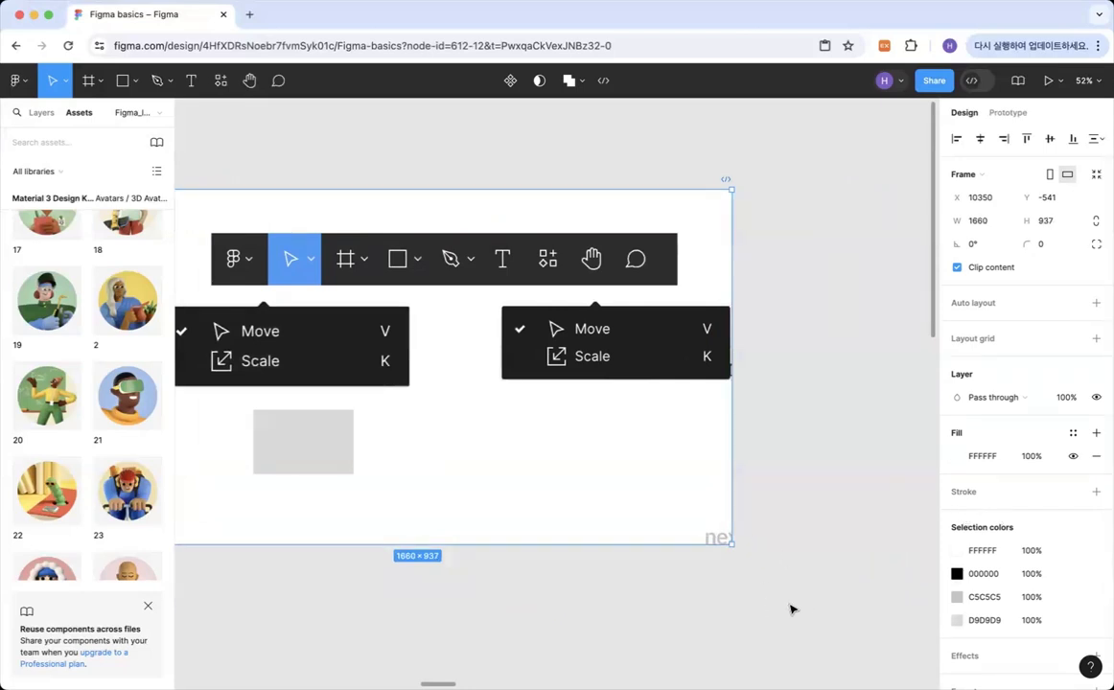
scroll(671, 589, down, 2)
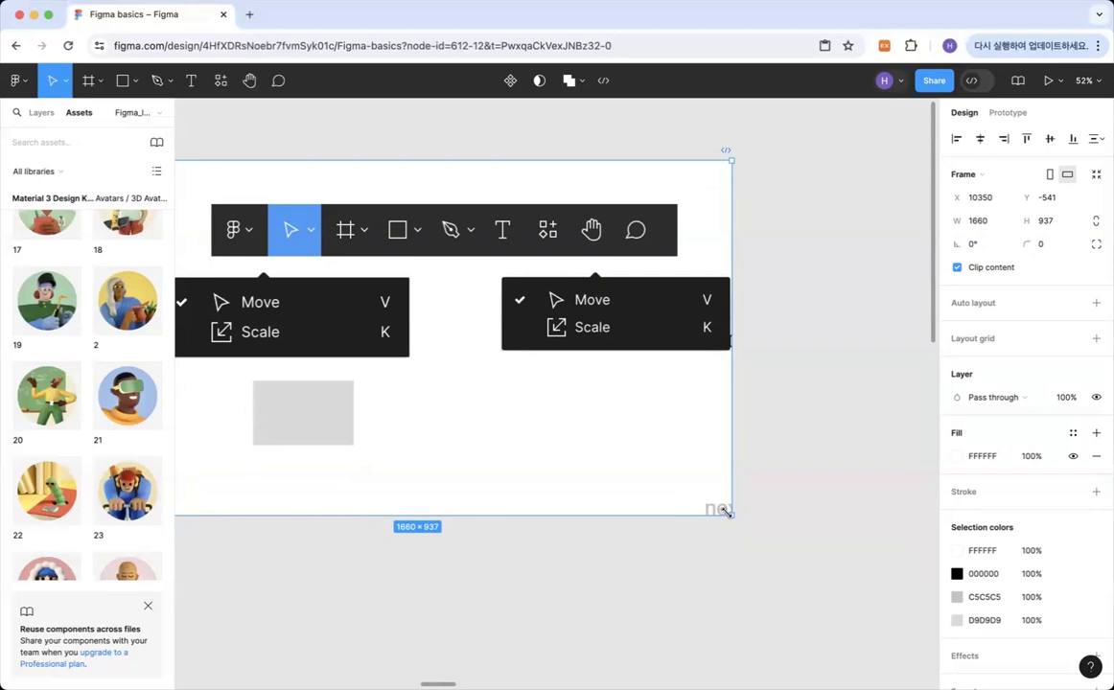
drag(725, 513, 756, 539)
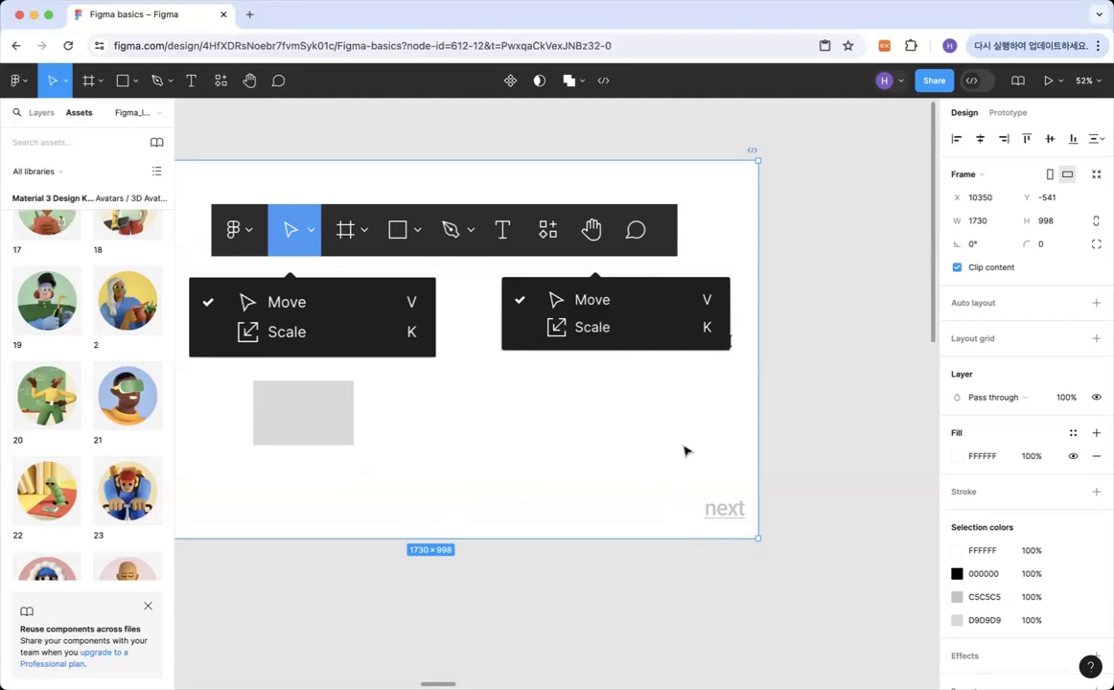
scroll(686, 450, left, 5)
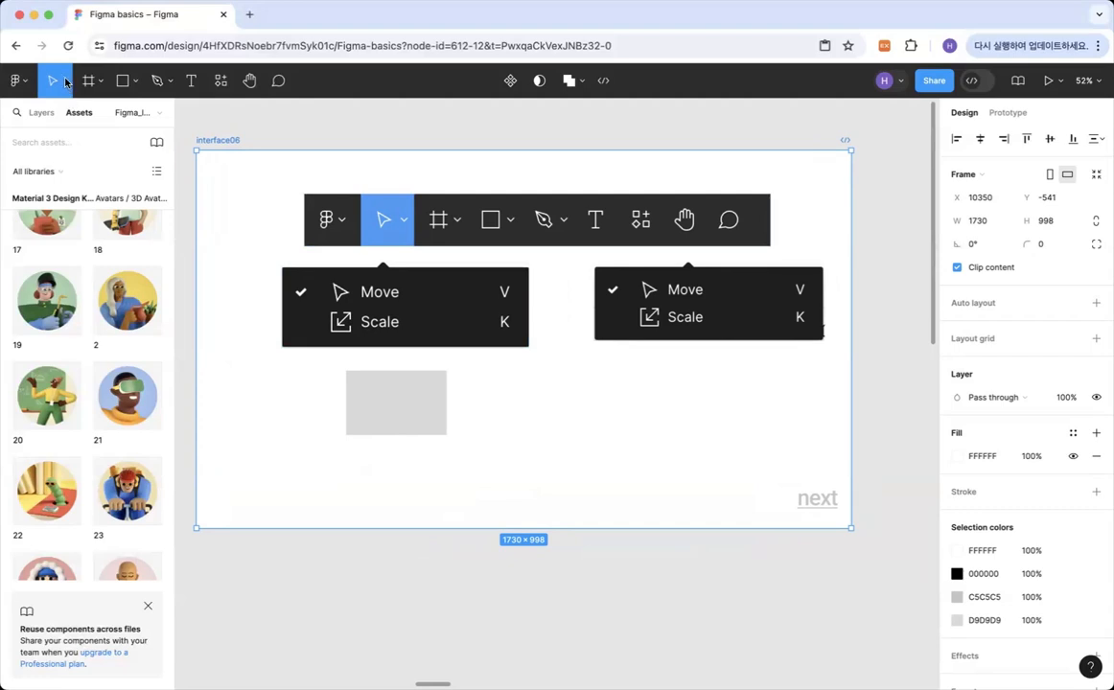
drag(847, 526, 880, 525)
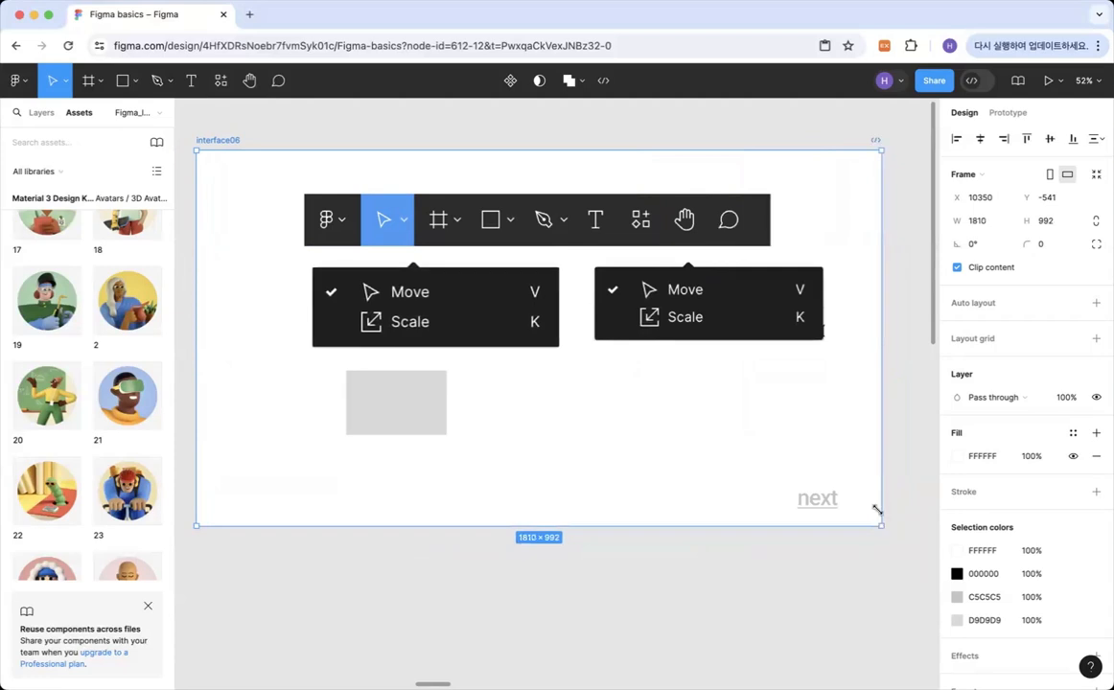
Scale the interface06 frame together with its contents down to about 1730 × 948, and follow its next link to interface07.
click(65, 80)
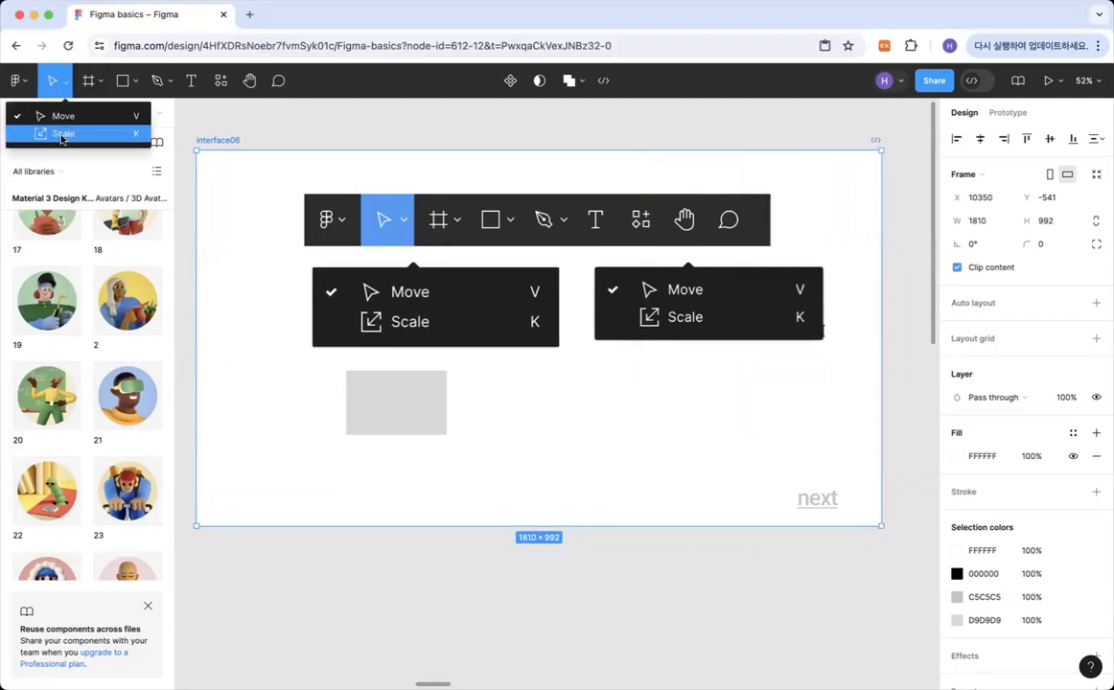
click(62, 134)
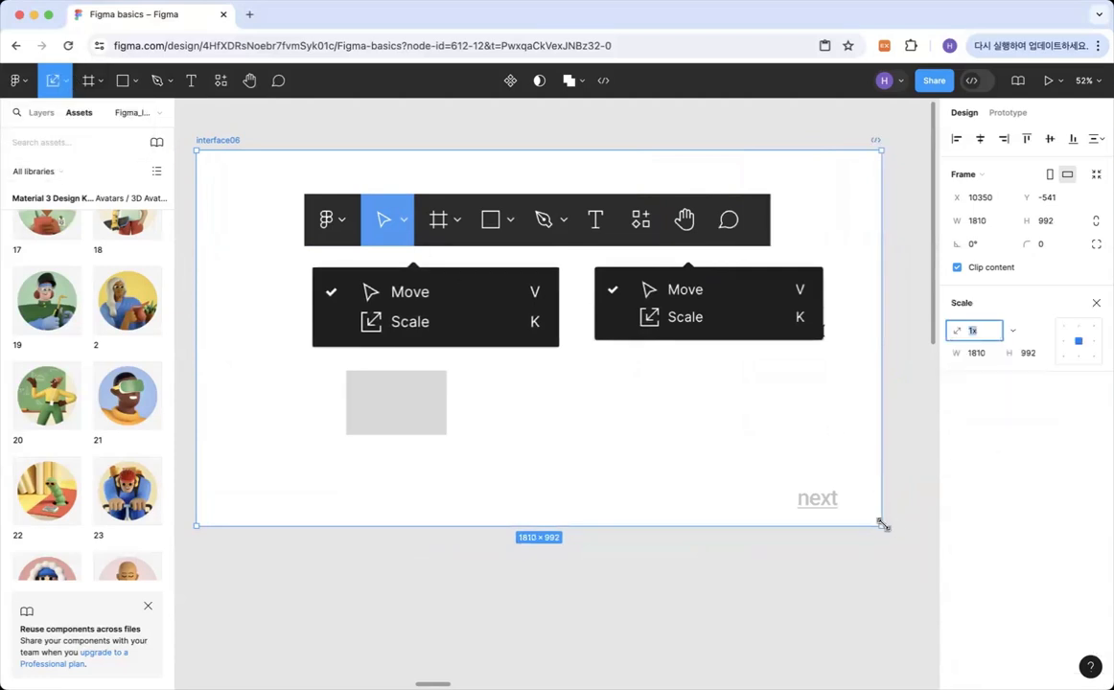
drag(772, 494, 834, 509)
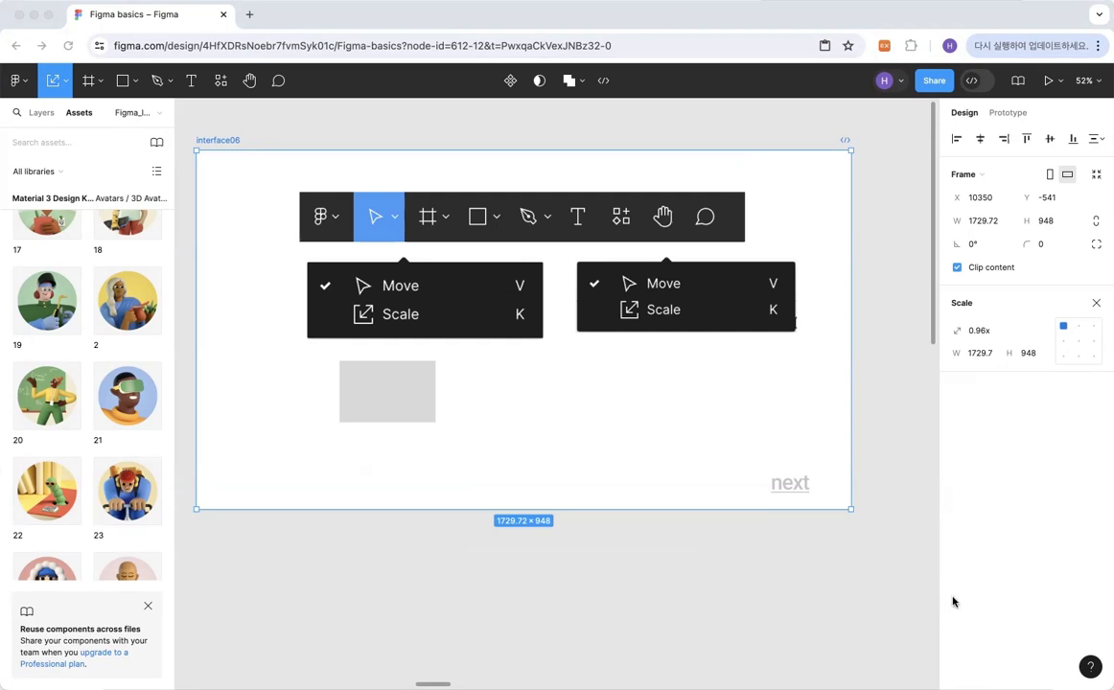
click(802, 540)
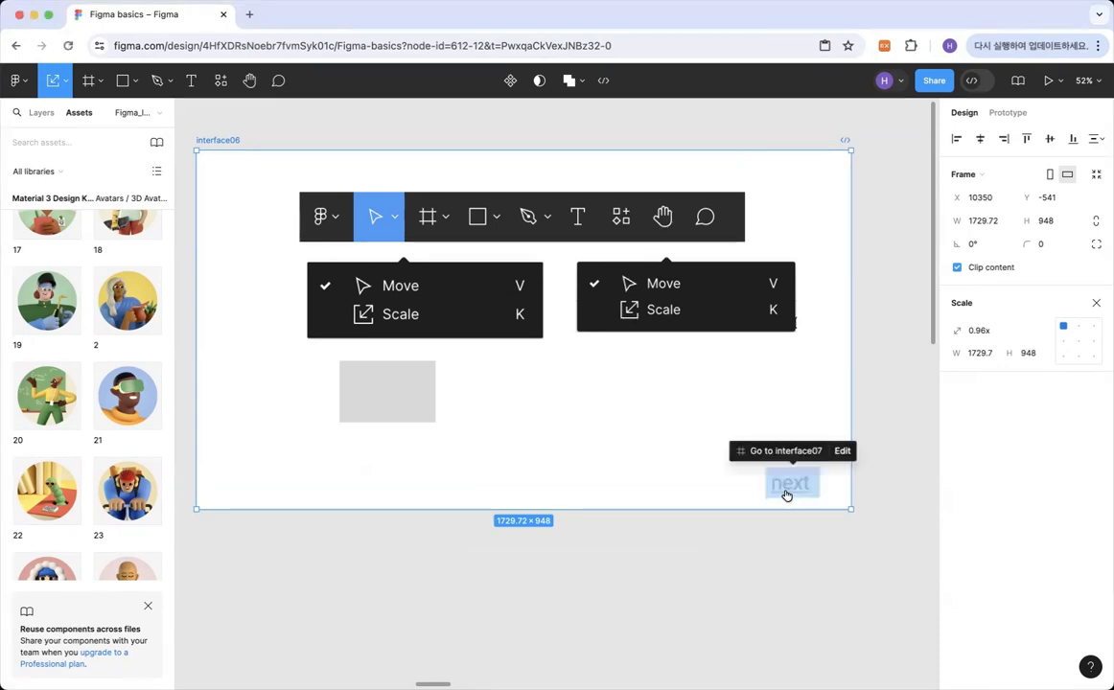
click(786, 488)
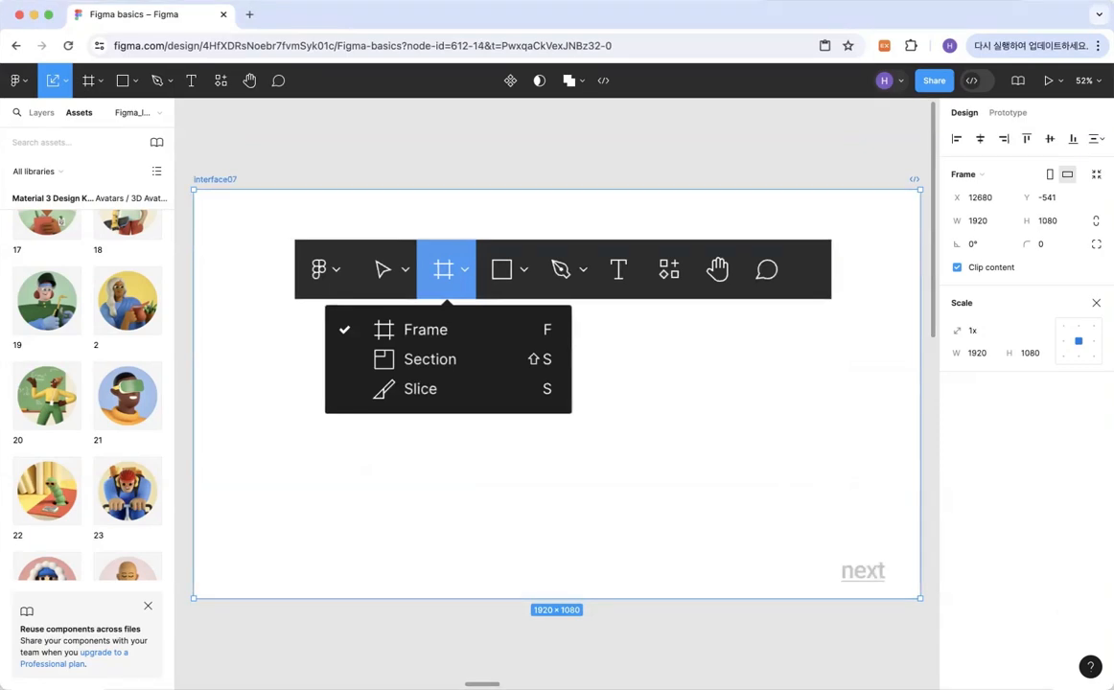
Add a new frame from the iPhone 14 Plus preset, deselect it and return to the interface07 frame.
click(96, 84)
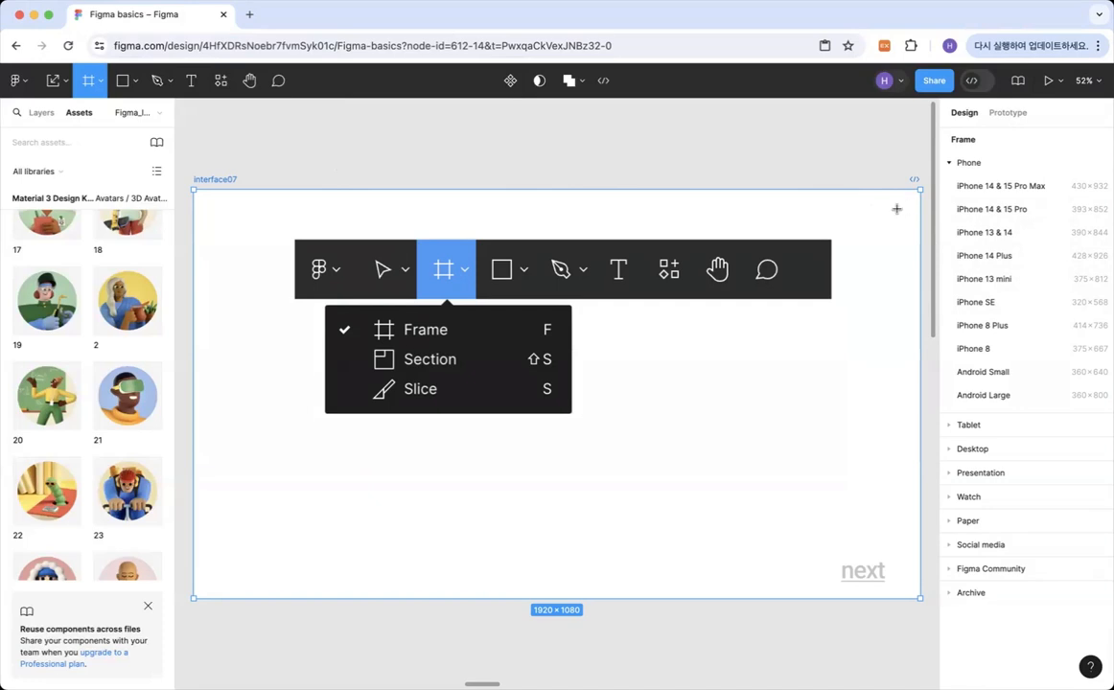
click(1001, 257)
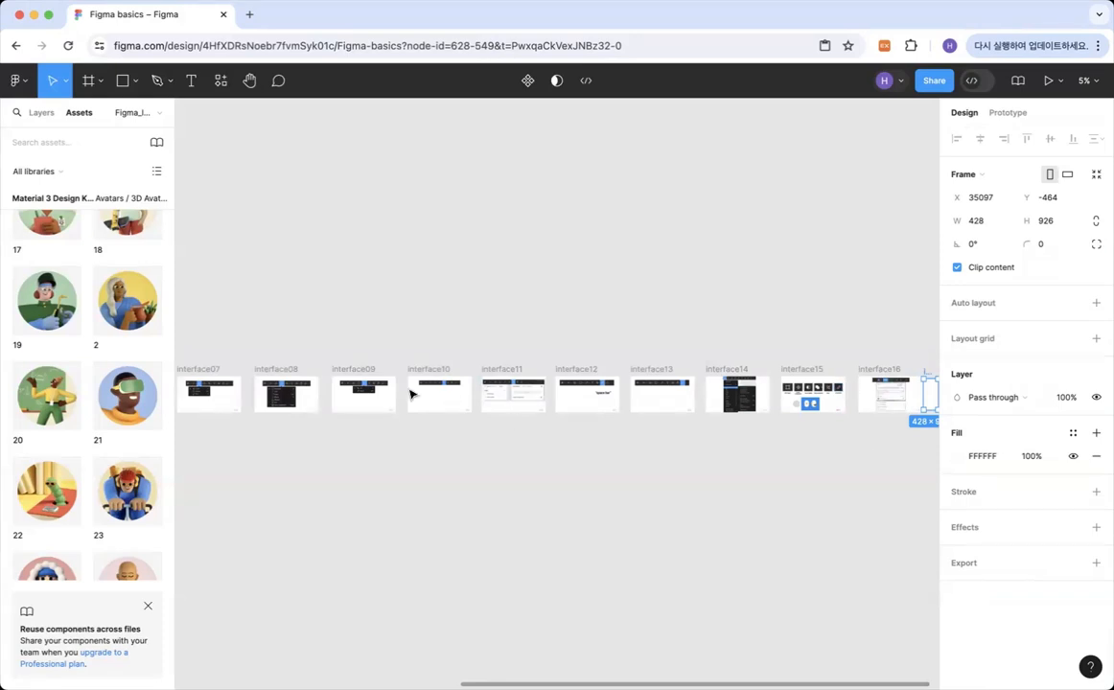
scroll(499, 398, left, 5)
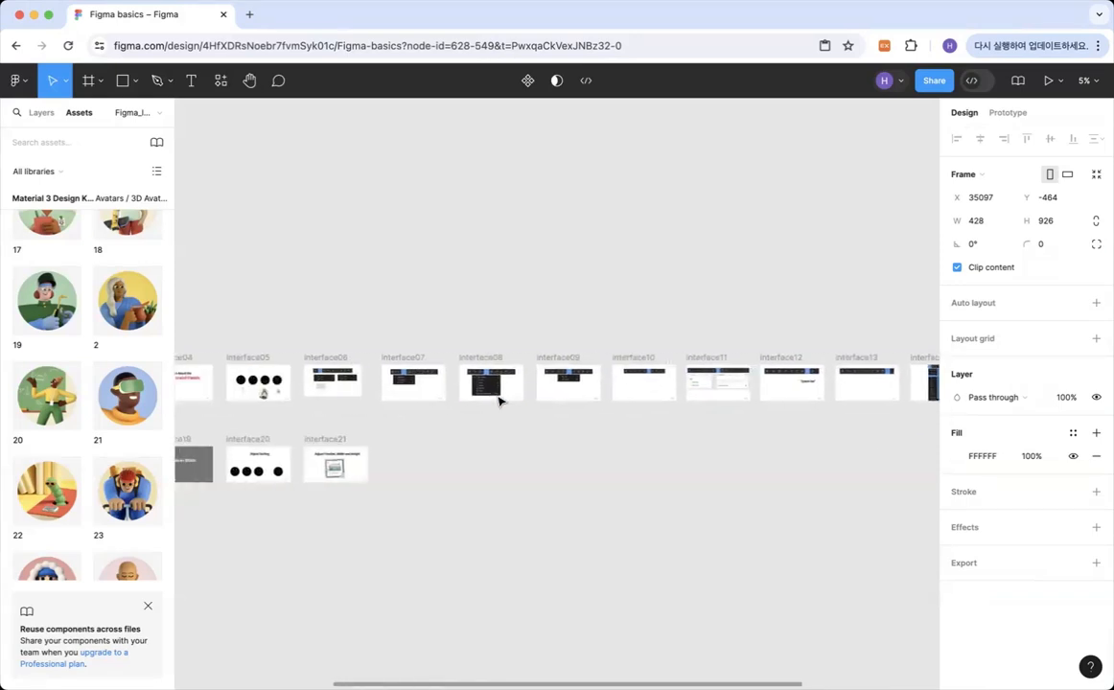
key(Escape)
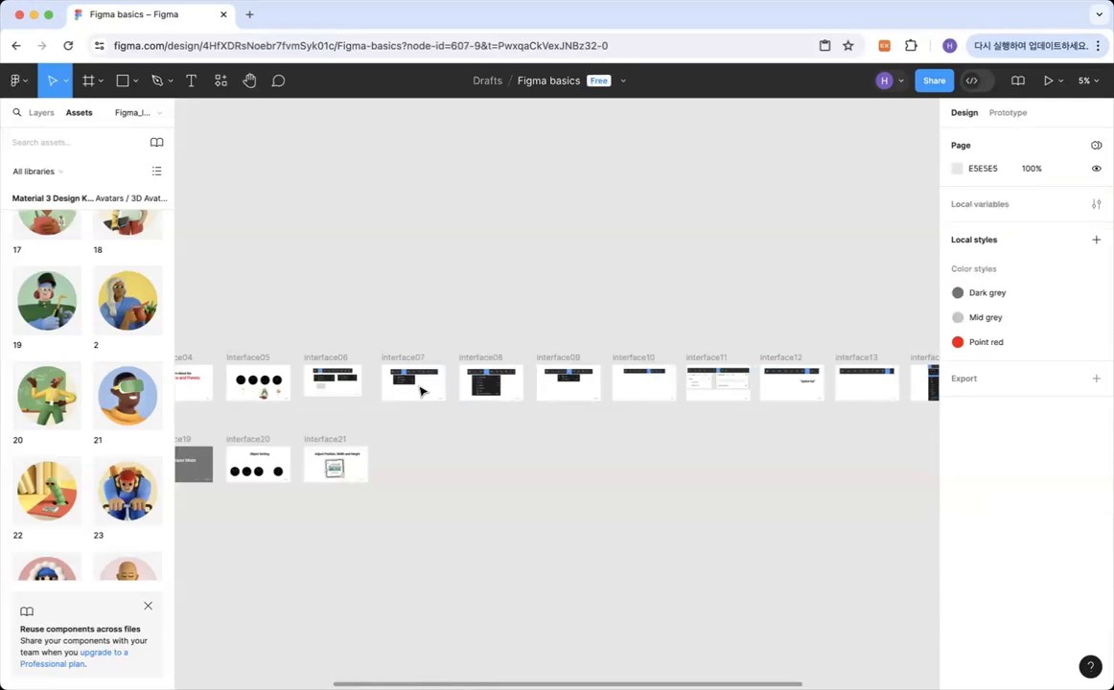
scroll(419, 391, up, 10)
scroll(479, 398, right, 2)
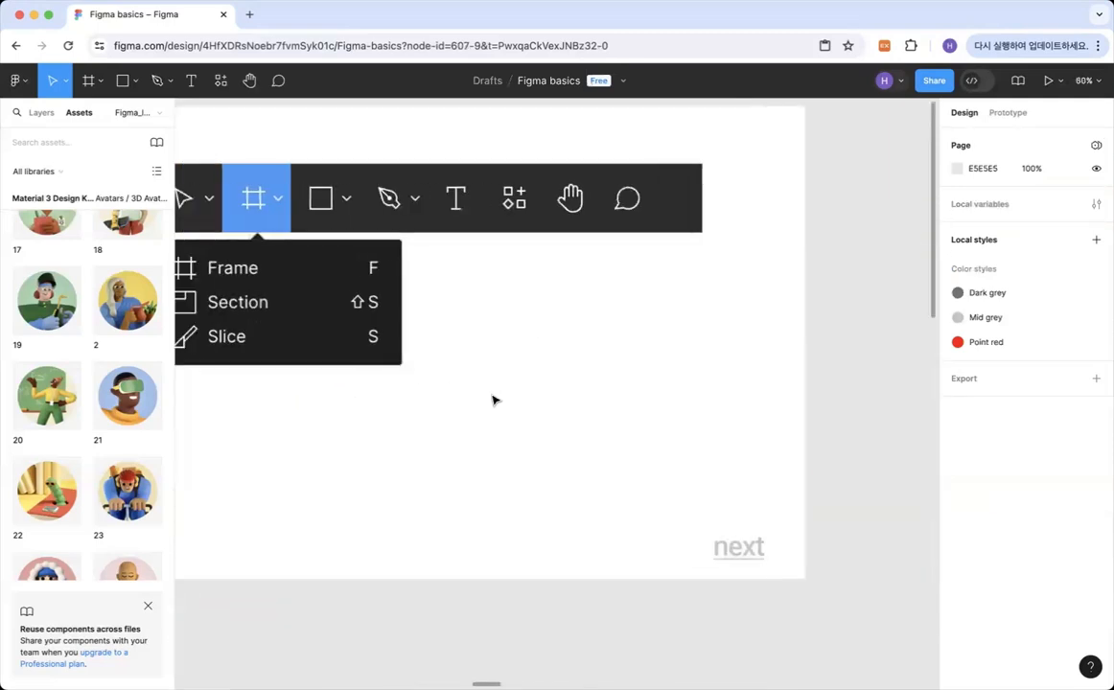
scroll(494, 400, down, 4)
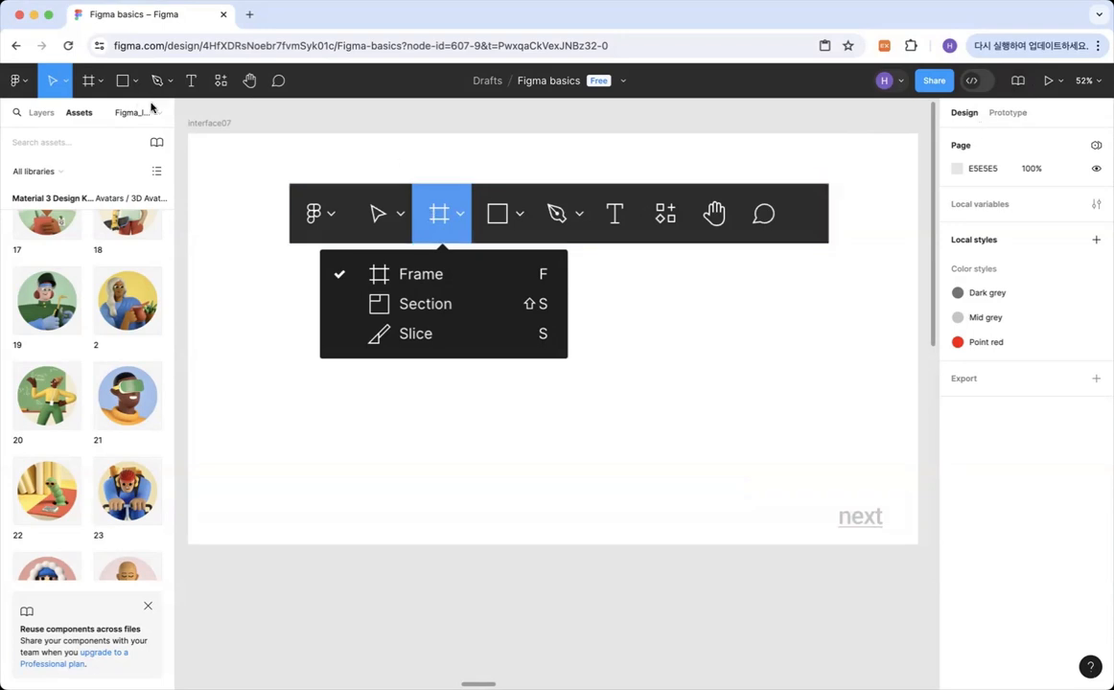
Examine the Frame tool's device presets and its Frame, Section and Slice variants.
click(99, 82)
click(88, 81)
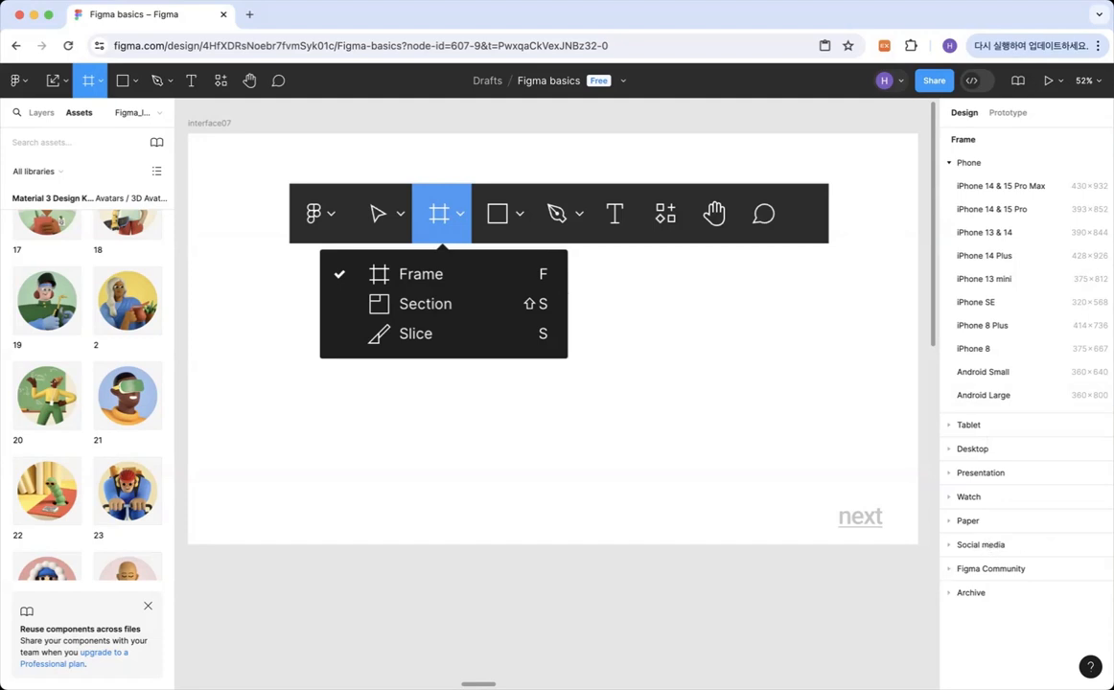
click(96, 81)
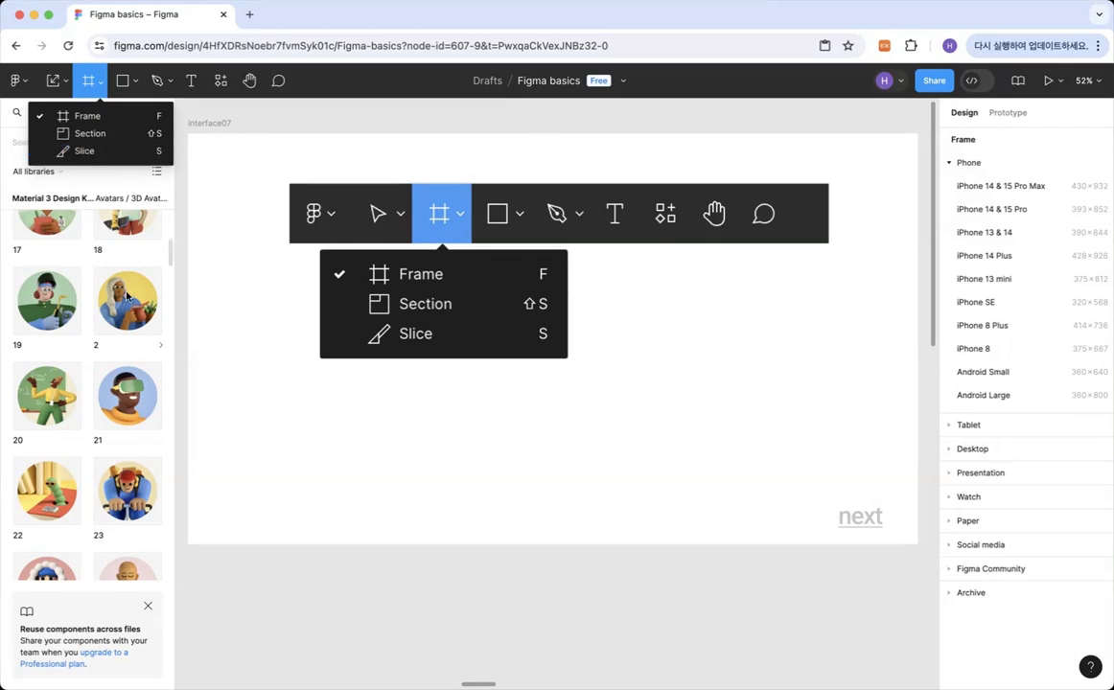
click(861, 558)
key(super+z)
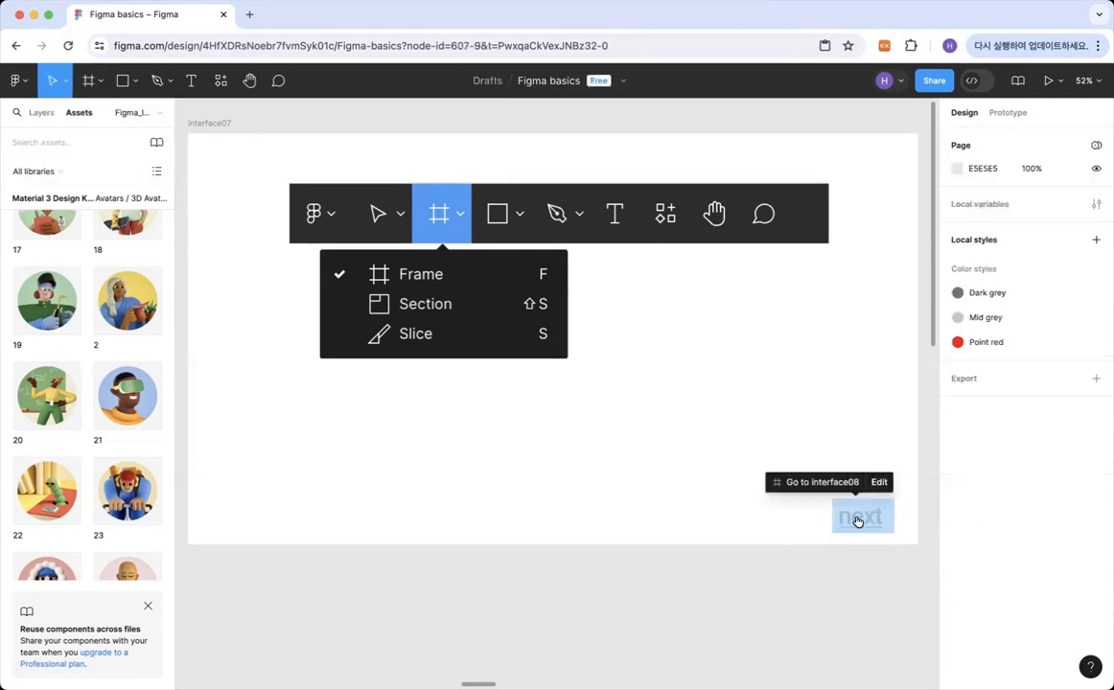
Follow the next link to interface08 and draw a rectangle about 401 × 385 overlapping the menu image's lower-left edge.
click(858, 521)
click(858, 521)
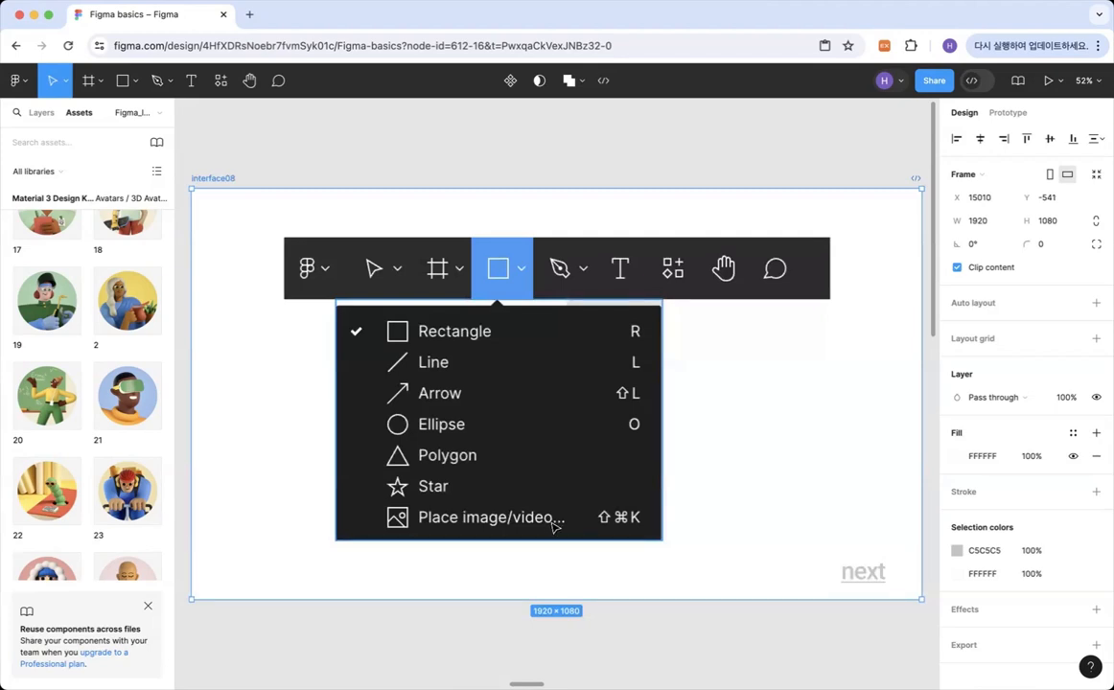
click(137, 82)
click(122, 116)
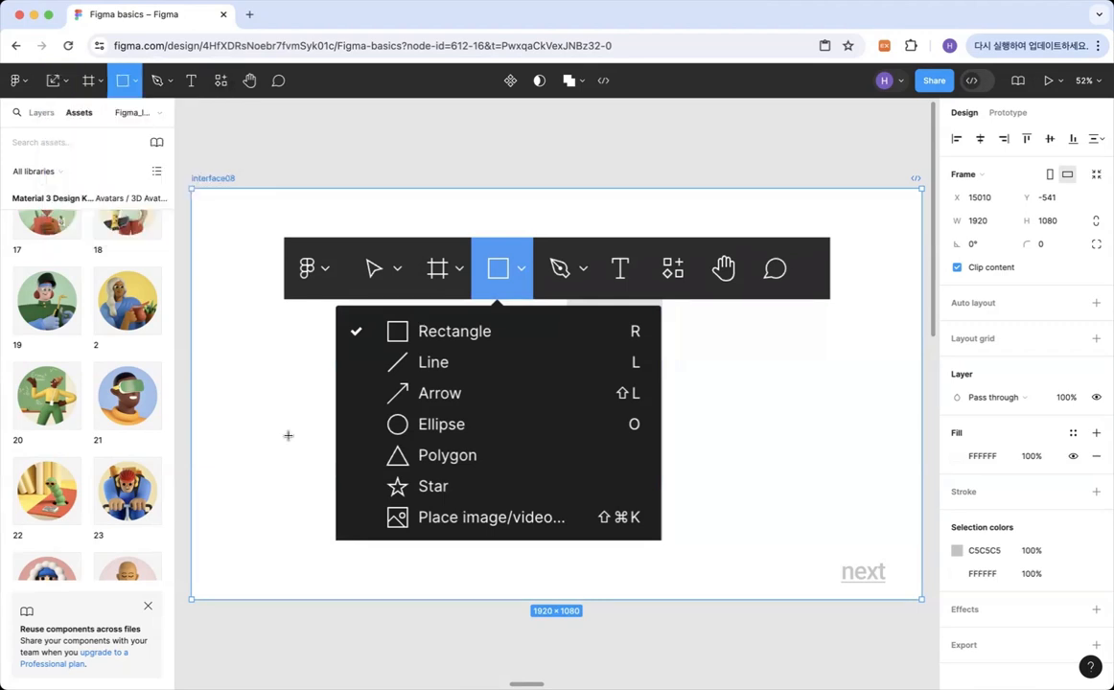
mouse_move(216, 394)
mouse_down()
mouse_move(358, 528)
mouse_move(367, 553)
mouse_up()
Draw a nearly horizontal line about 333 long below the menu image, and a rising arrow about 208 long beside it.
click(135, 82)
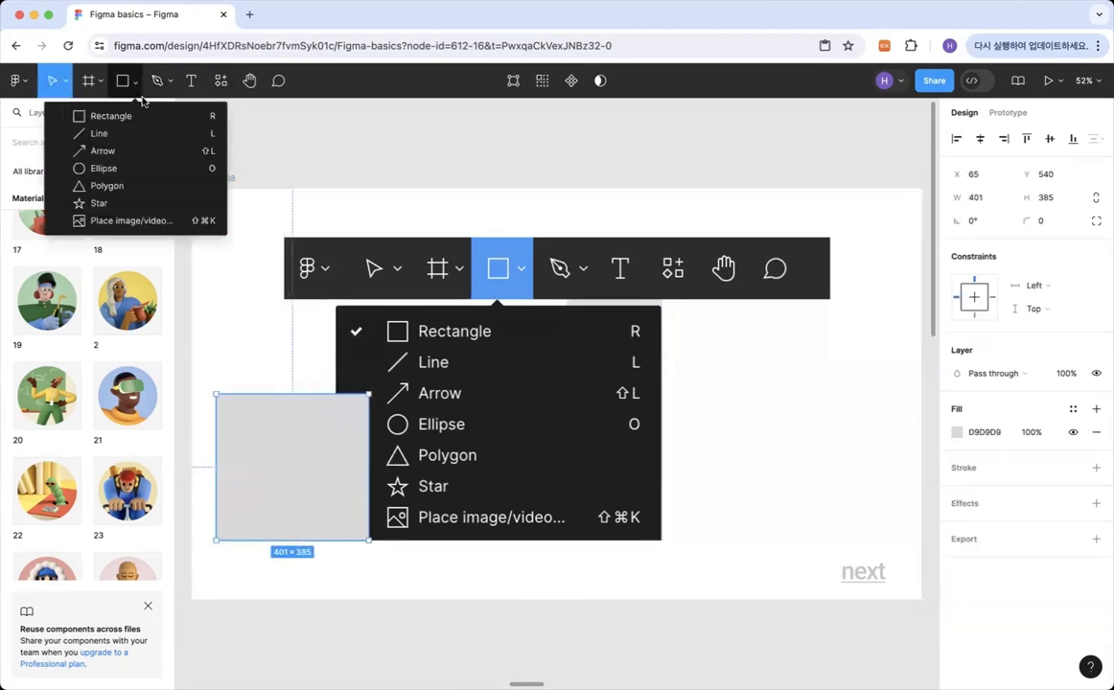
click(124, 135)
drag(343, 571, 468, 569)
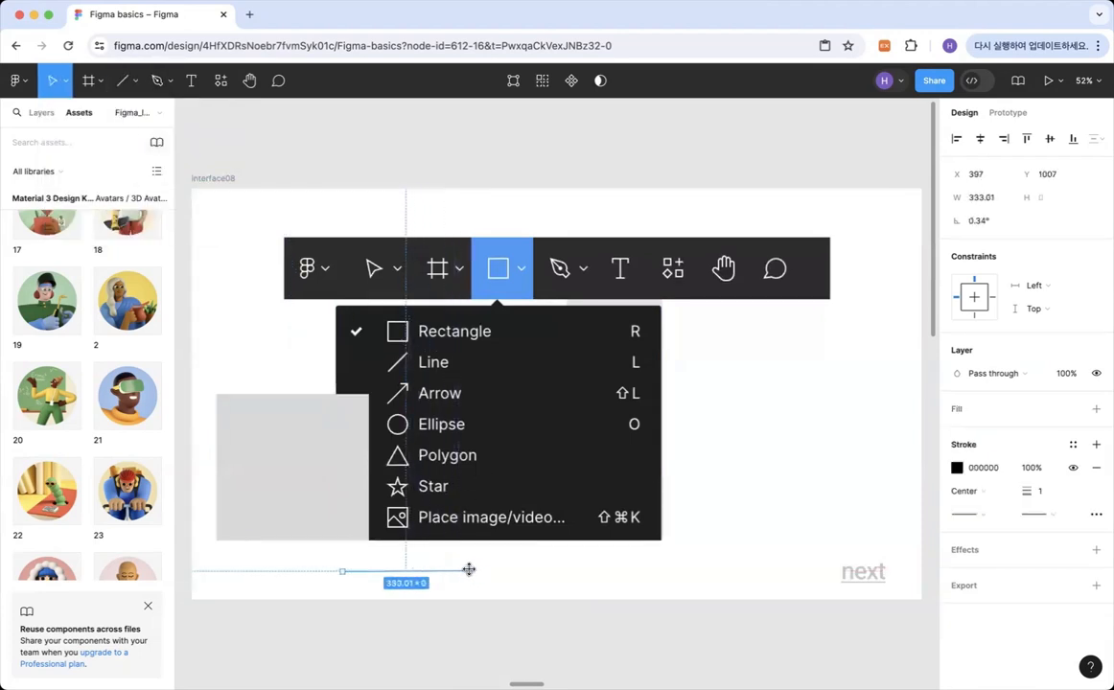
click(134, 81)
click(106, 151)
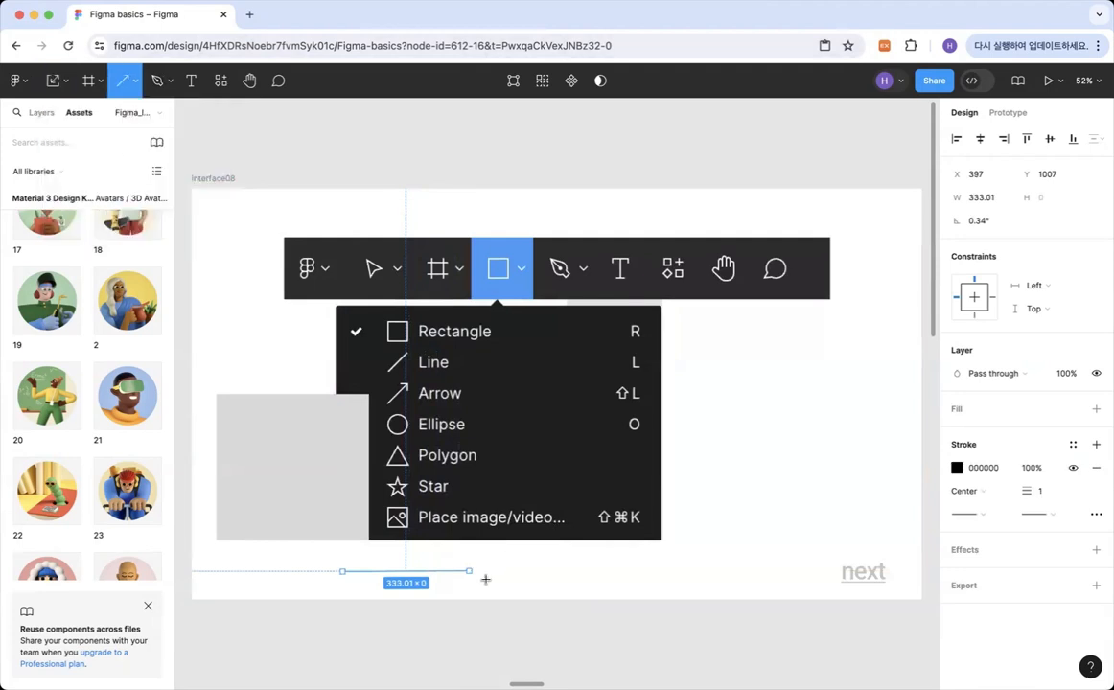
drag(483, 588, 556, 559)
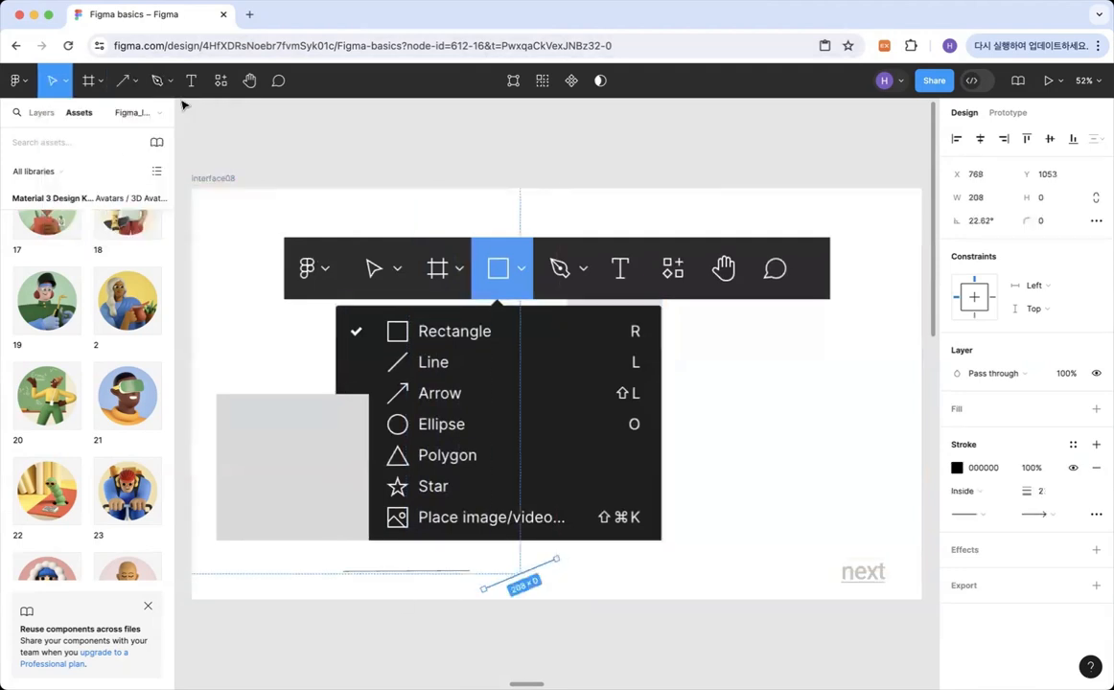
Draw a circle about 397 × 397 over the menu image's right edge, and a triangle about 402 × 402 above it.
click(135, 83)
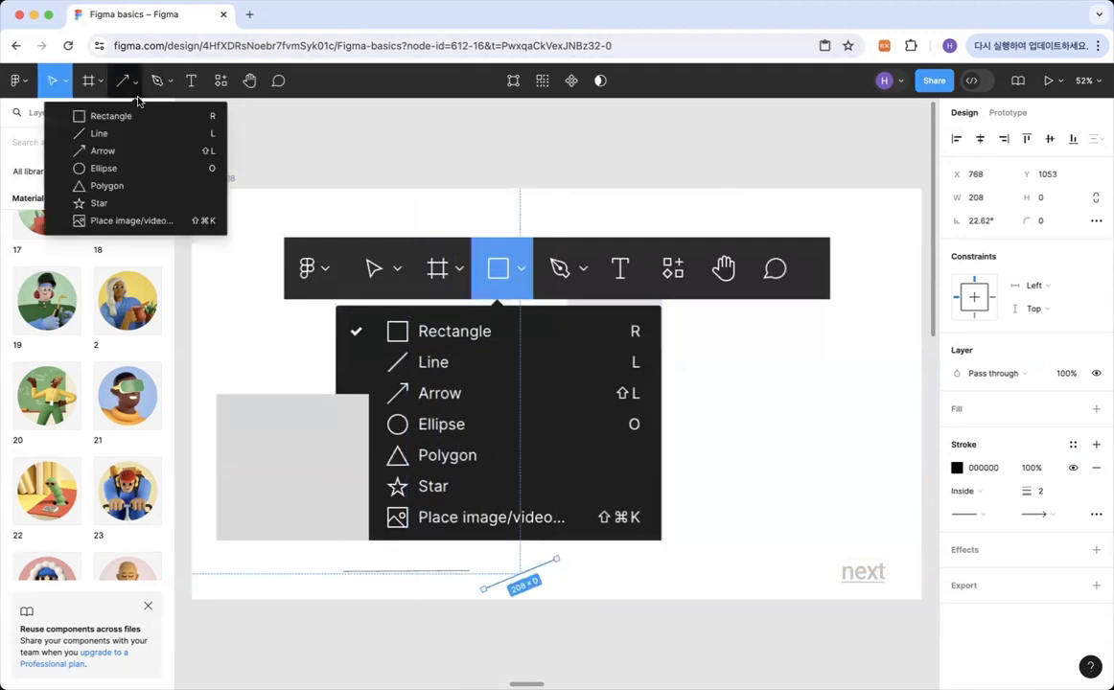
click(106, 170)
drag(622, 358, 772, 472)
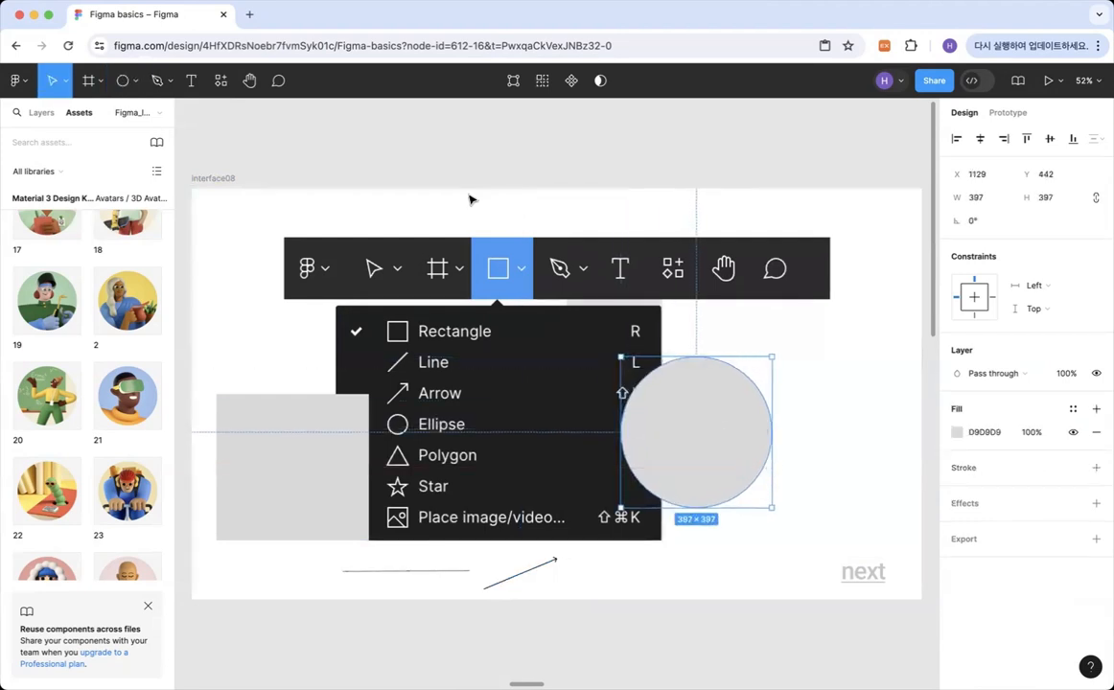
click(135, 82)
click(114, 184)
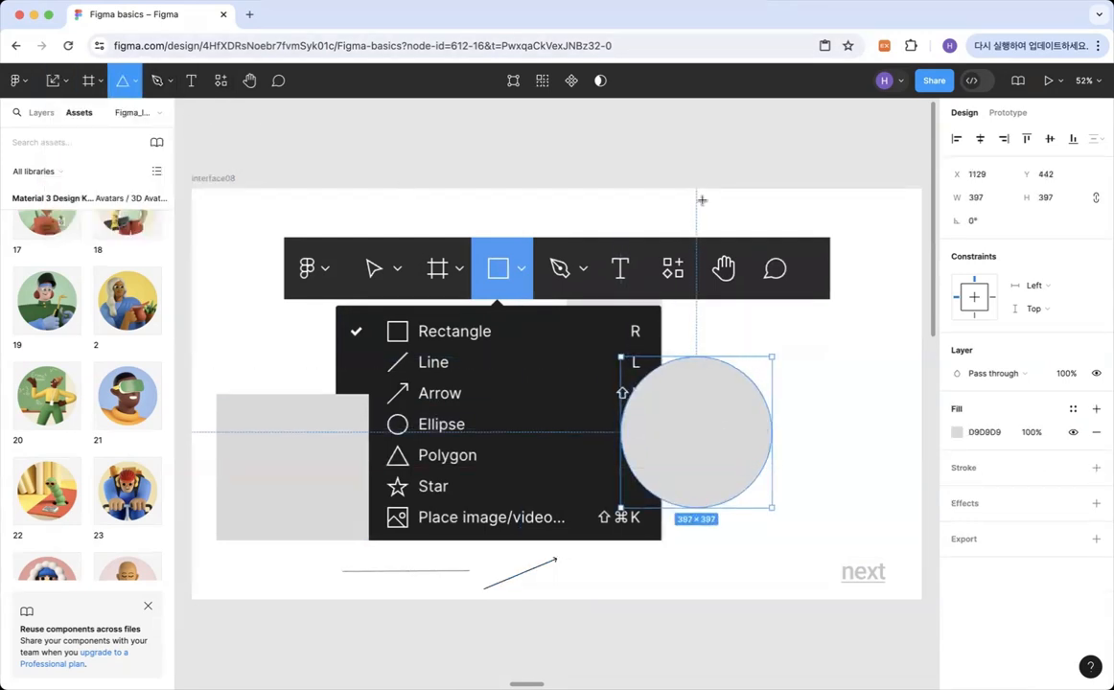
drag(710, 202, 863, 333)
Draw a five-pointed star about 628 × 628 over the upper part of the menu image and deselect it.
click(135, 83)
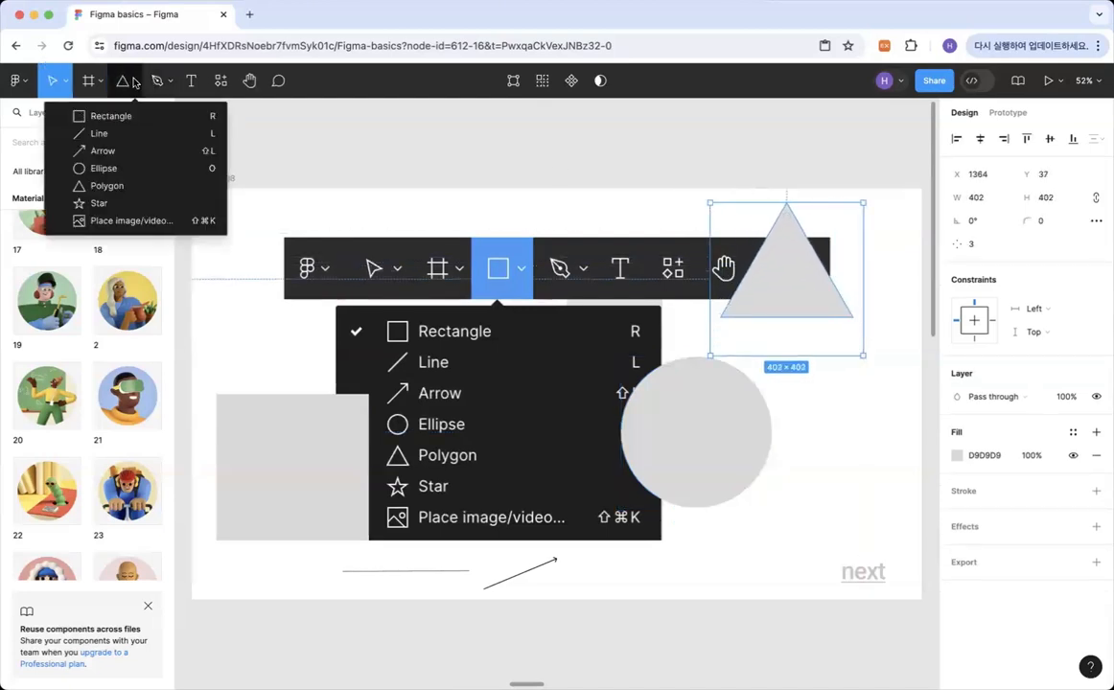
click(98, 203)
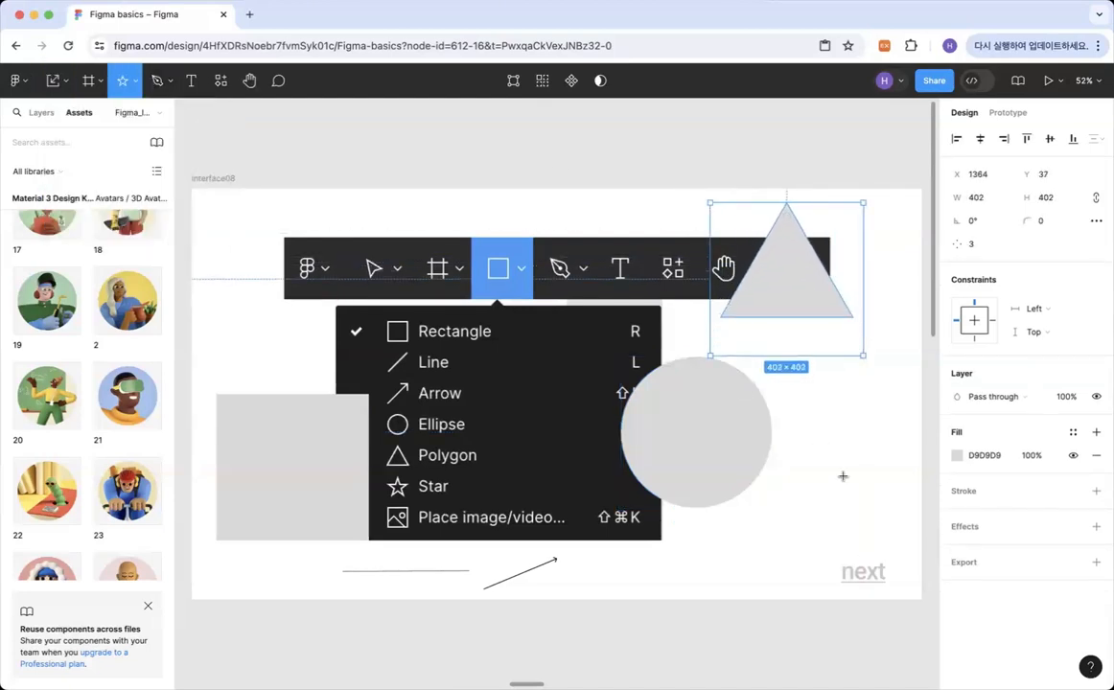
drag(400, 254, 639, 493)
drag(542, 376, 484, 325)
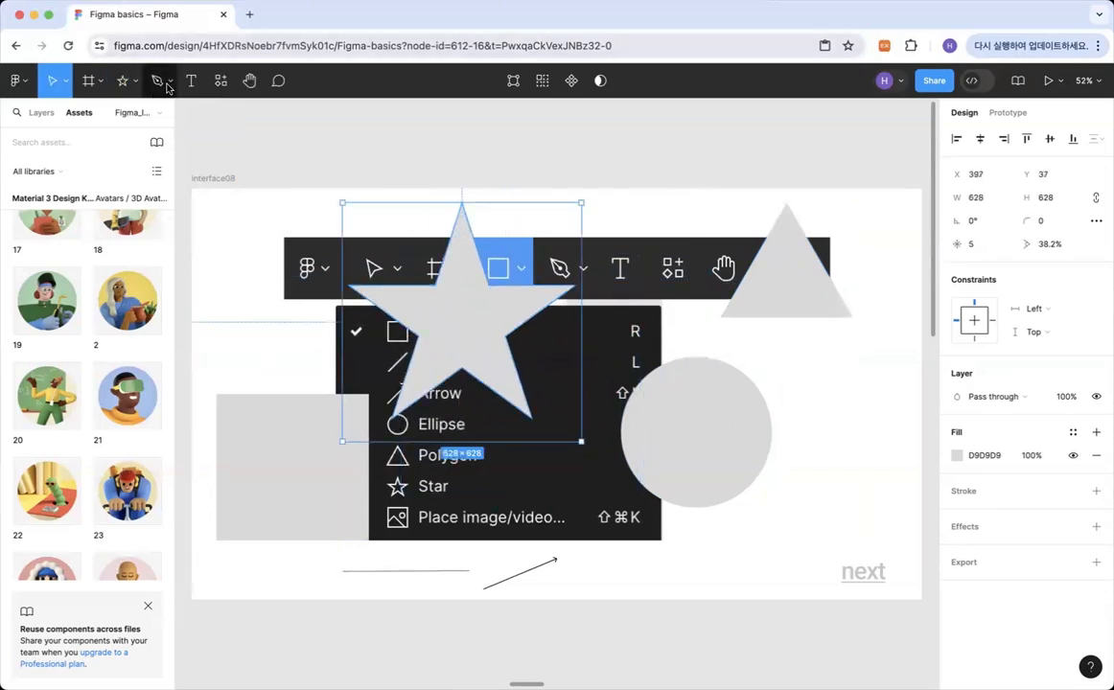
click(136, 82)
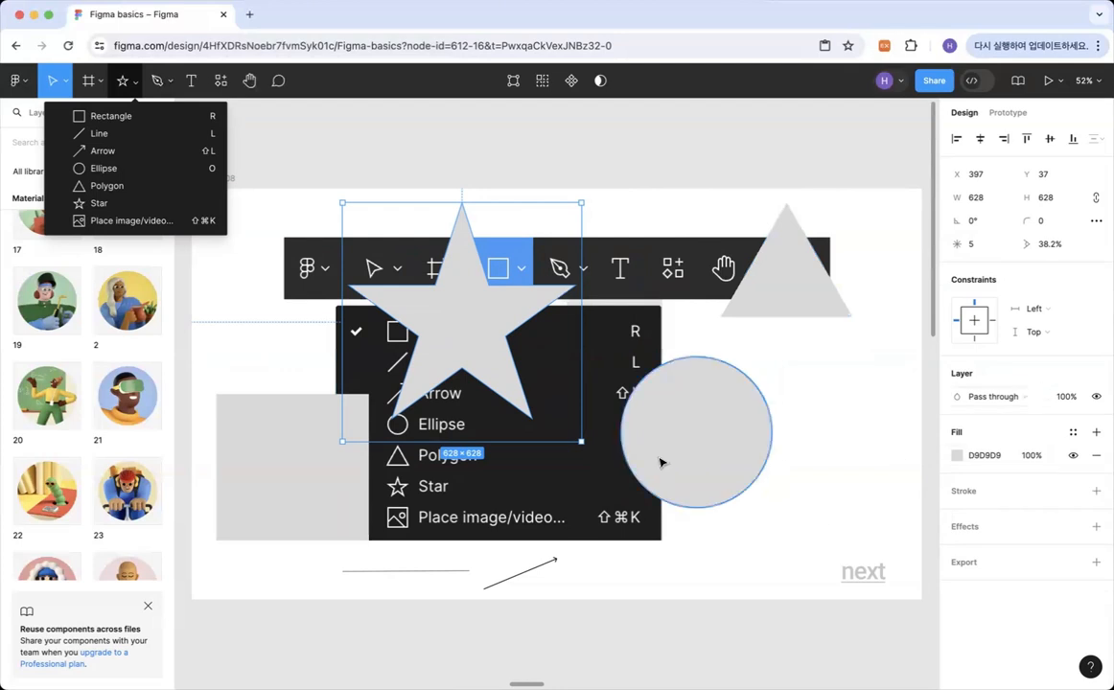
click(801, 498)
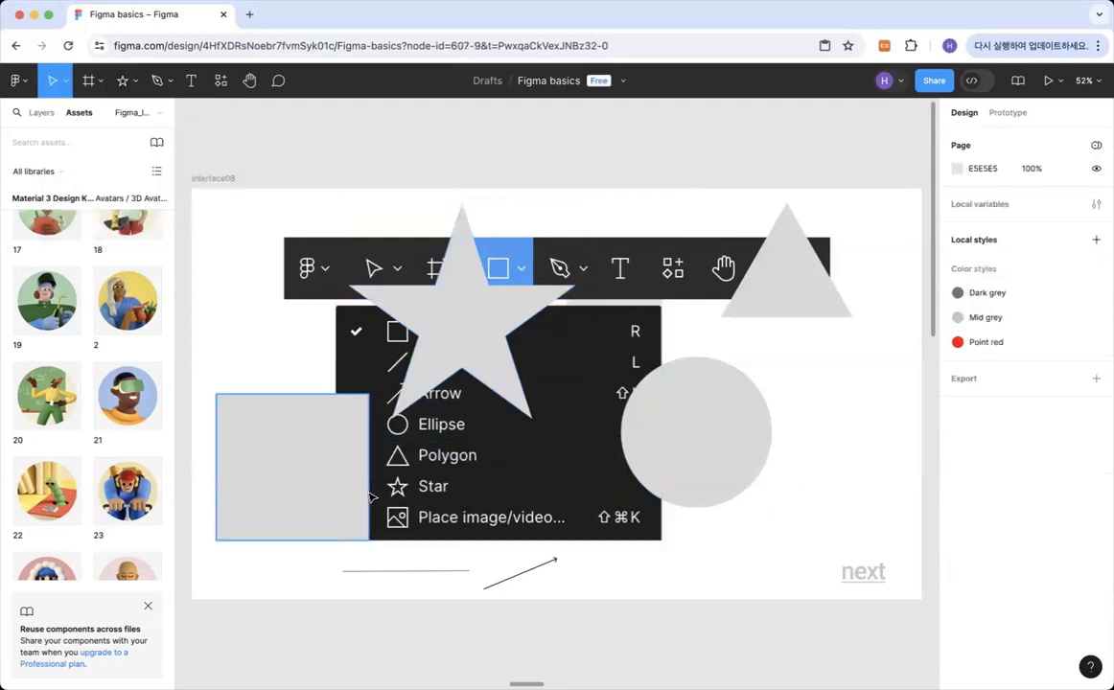
Add an inside stroke to the grey rectangle, coloured pink FF0099 and 35 thick.
click(271, 506)
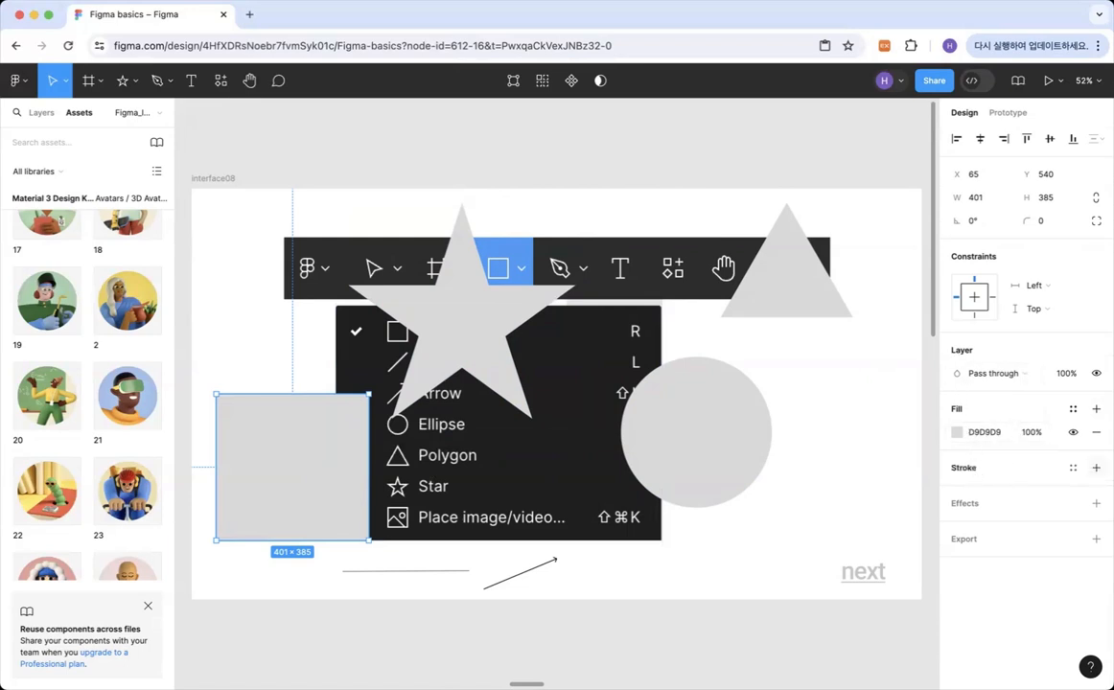
click(1096, 467)
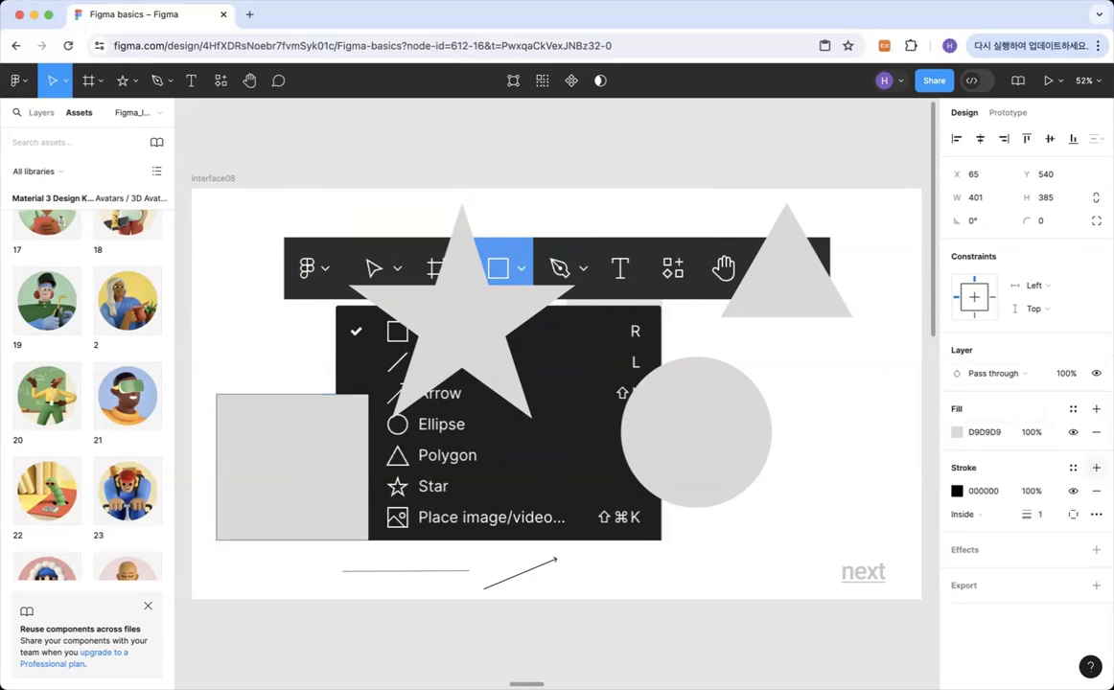
click(956, 490)
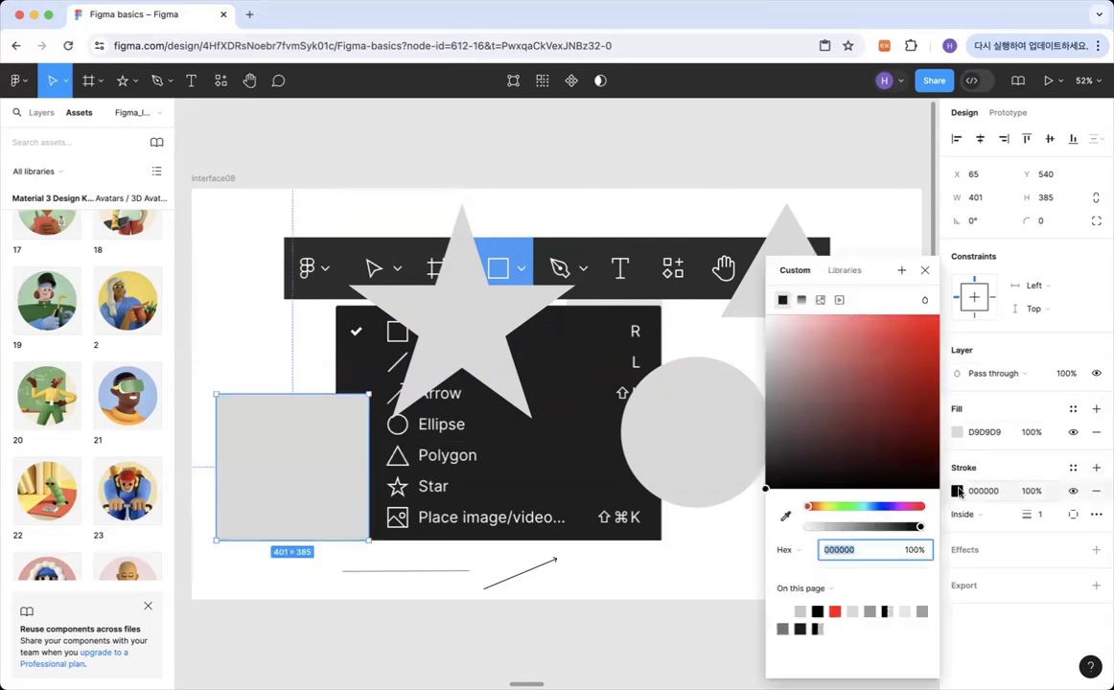
mouse_move(847, 335)
mouse_down()
mouse_move(875, 340)
mouse_move(890, 328)
mouse_up()
drag(881, 511, 912, 508)
drag(917, 341, 967, 291)
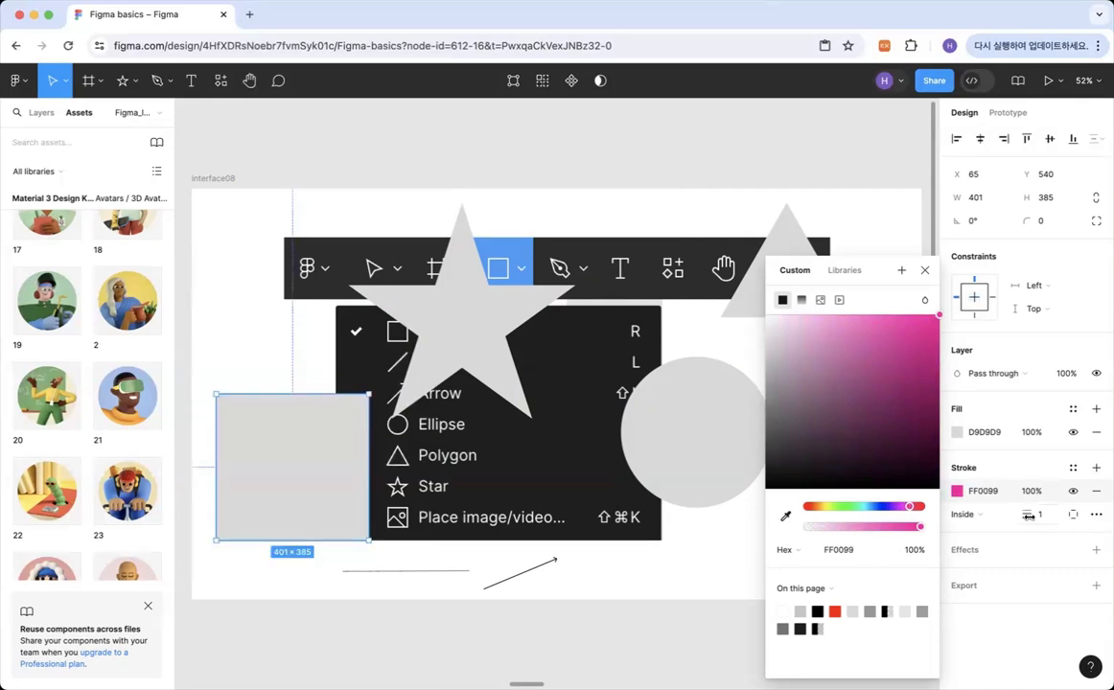
drag(1028, 514, 1077, 517)
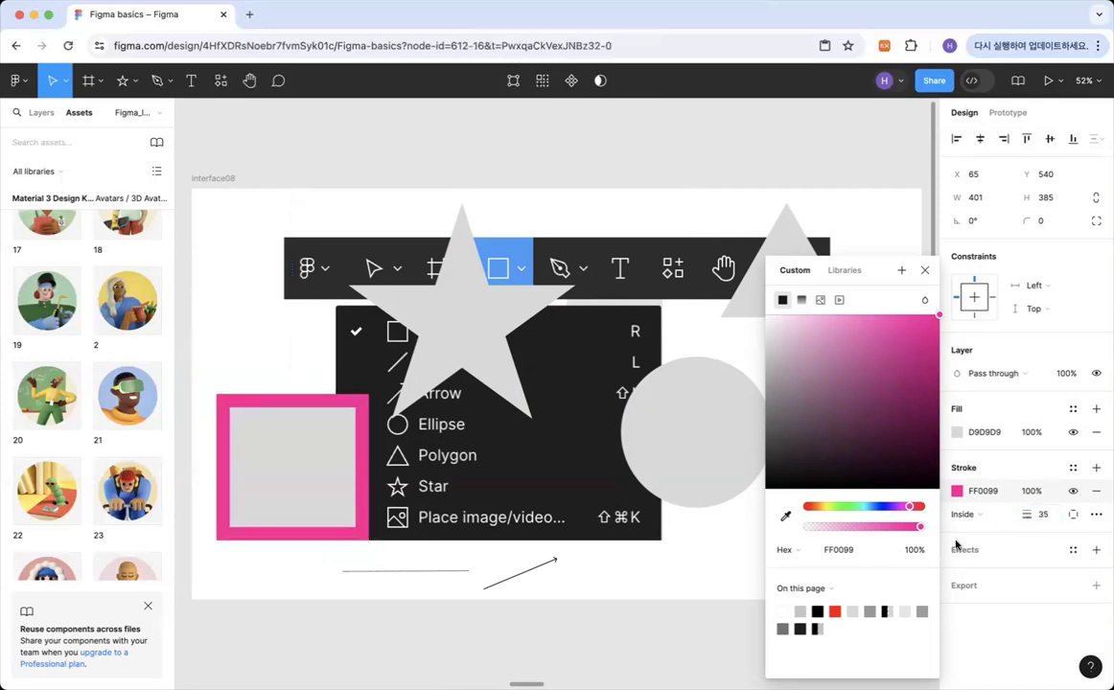
click(979, 456)
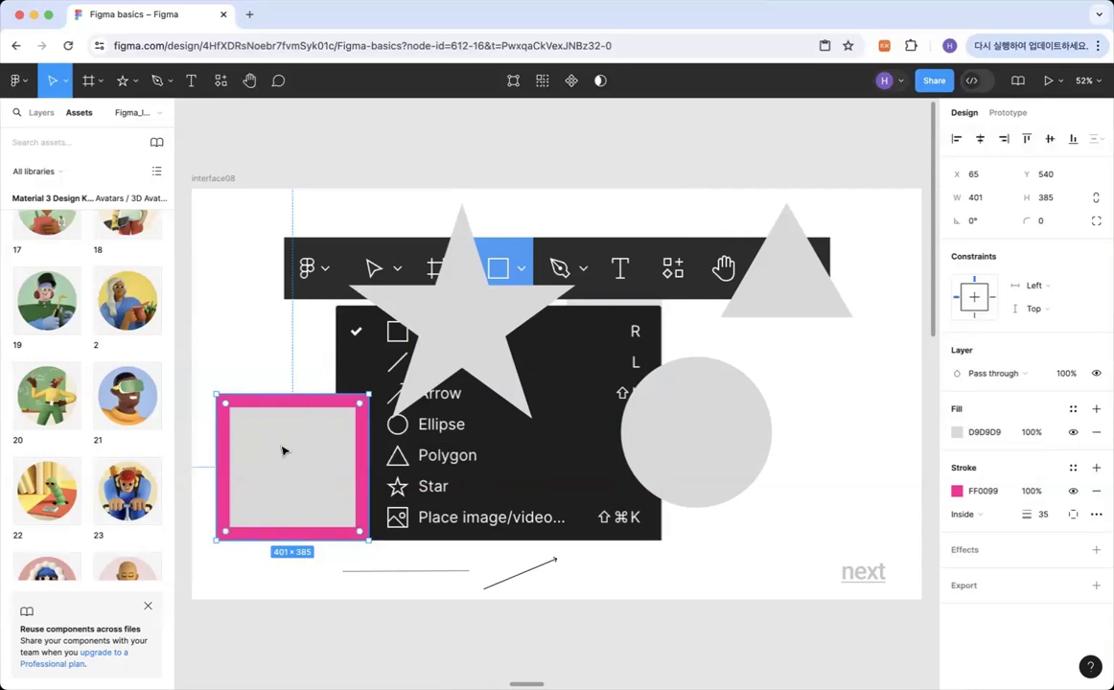
Change the grey rectangle's fill to yellow FFE500 and deselect it.
click(957, 433)
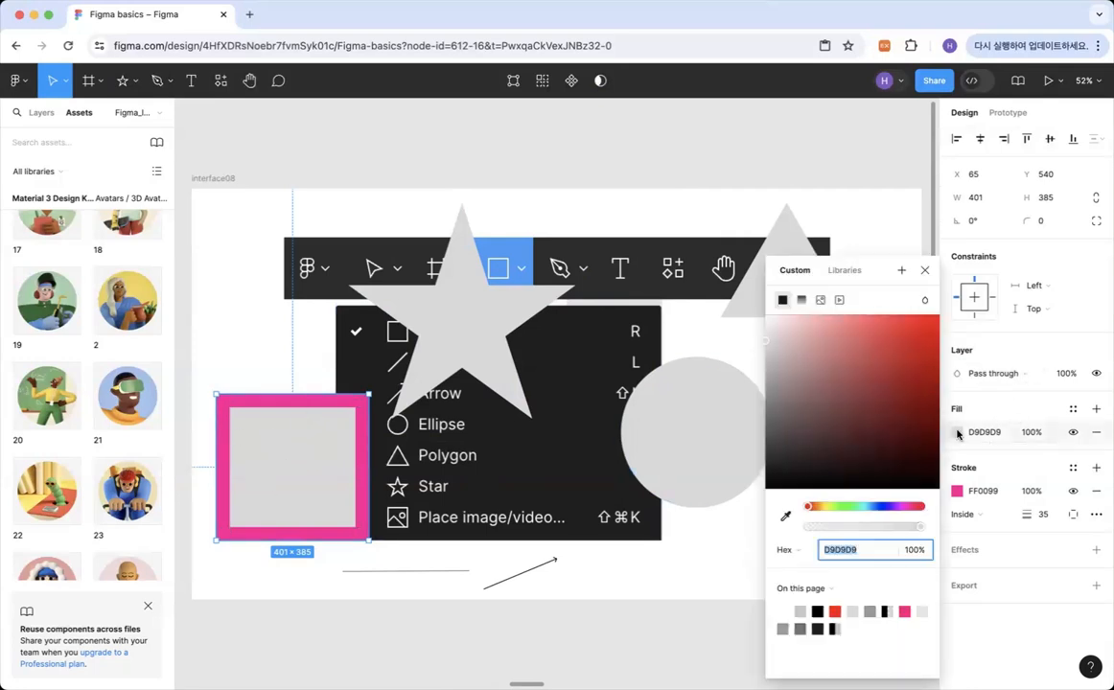
click(849, 506)
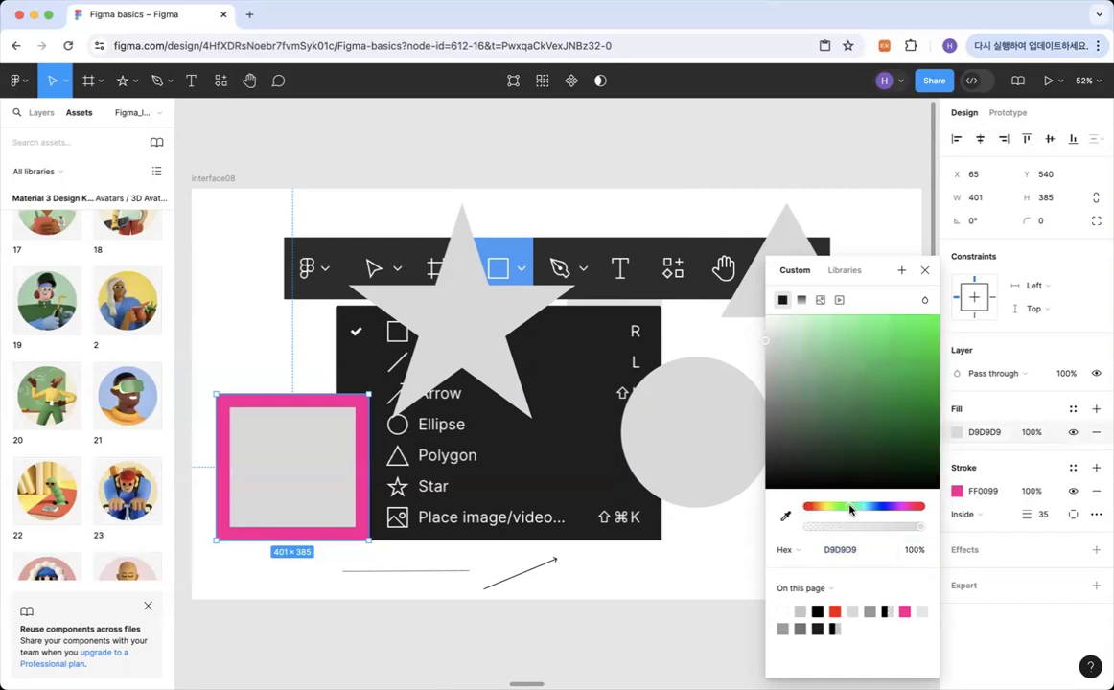
click(872, 372)
click(896, 506)
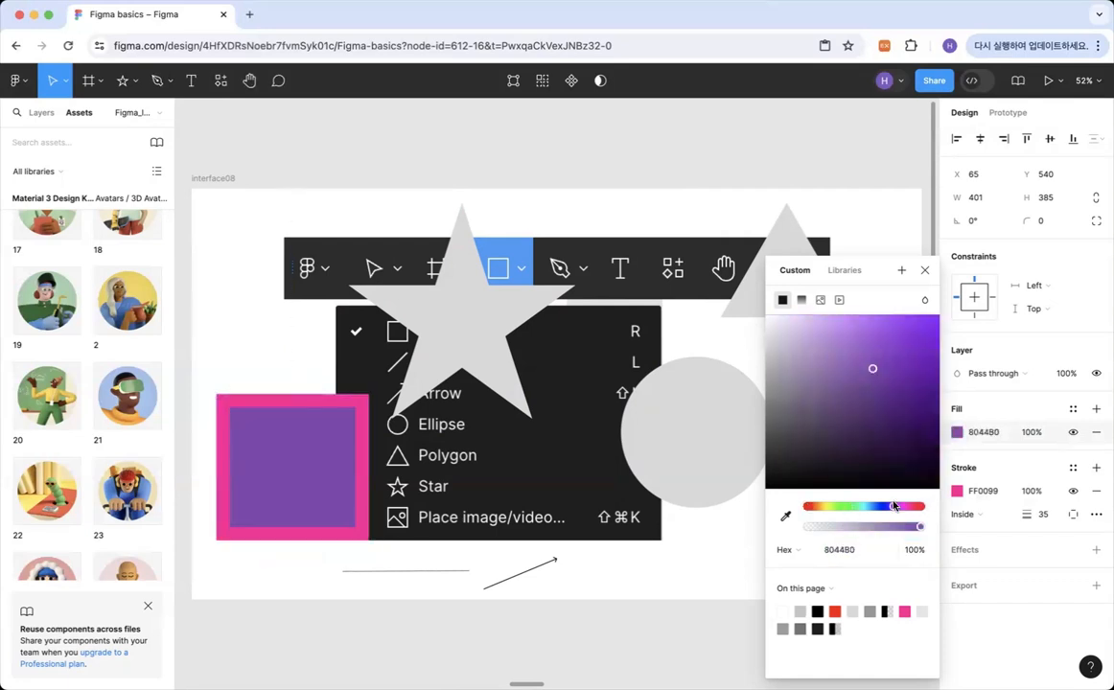
drag(864, 374, 830, 315)
click(822, 506)
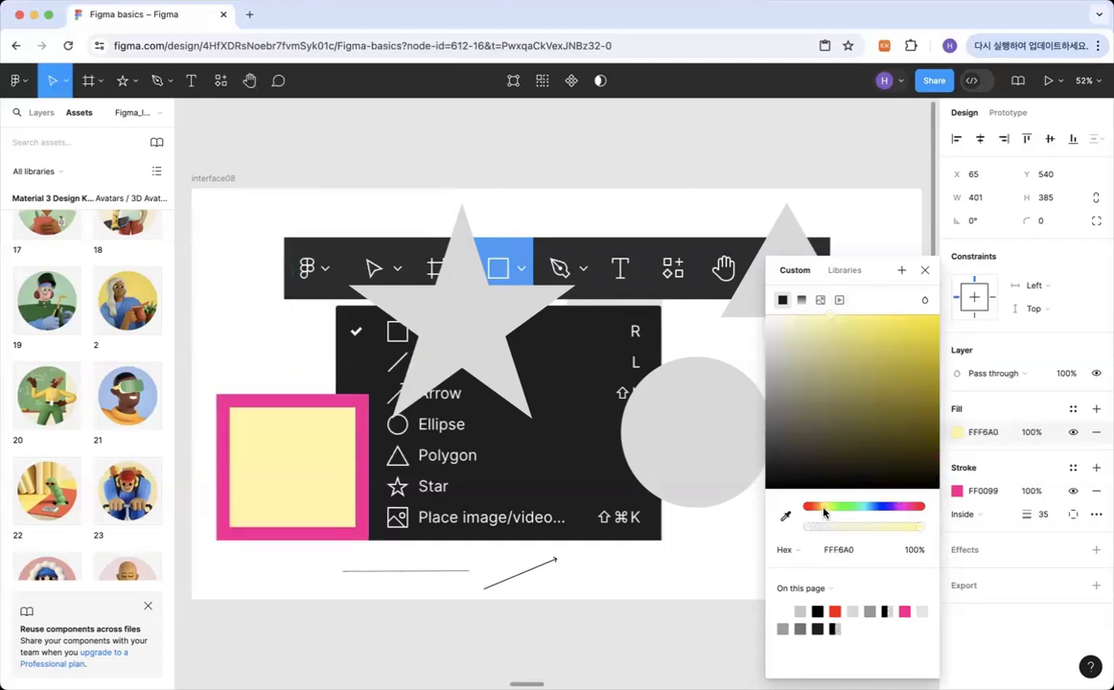
click(806, 337)
drag(909, 320, 943, 316)
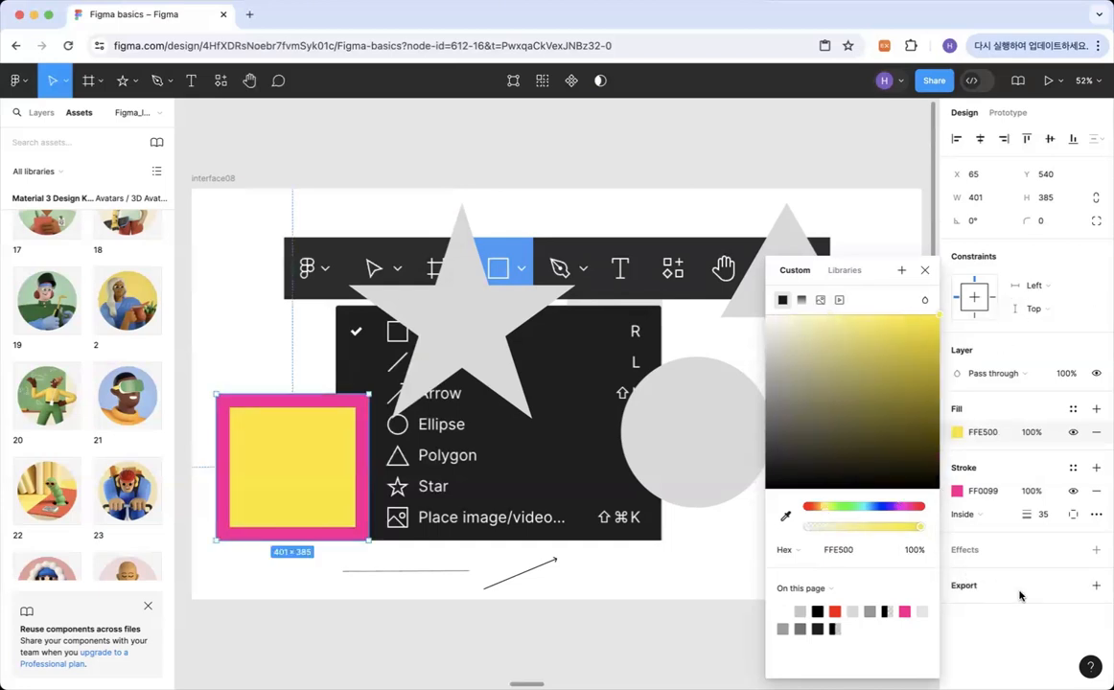
click(668, 570)
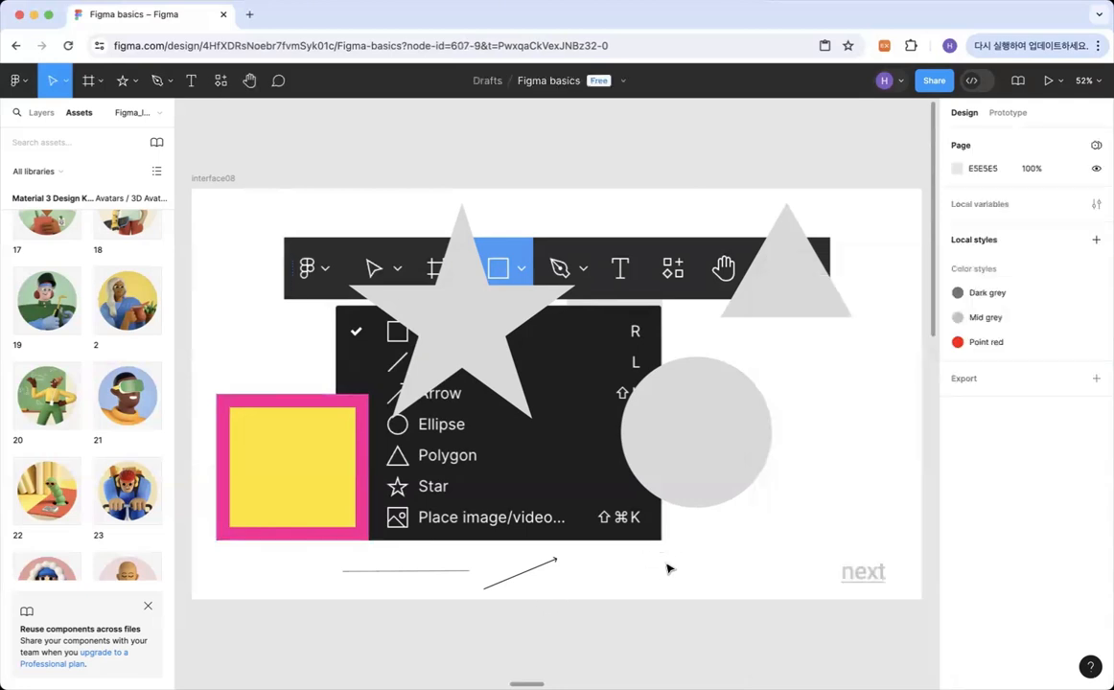
Turn the circle into an open ring with a sweep of 87.5% and an inner ratio of about 48%.
click(723, 428)
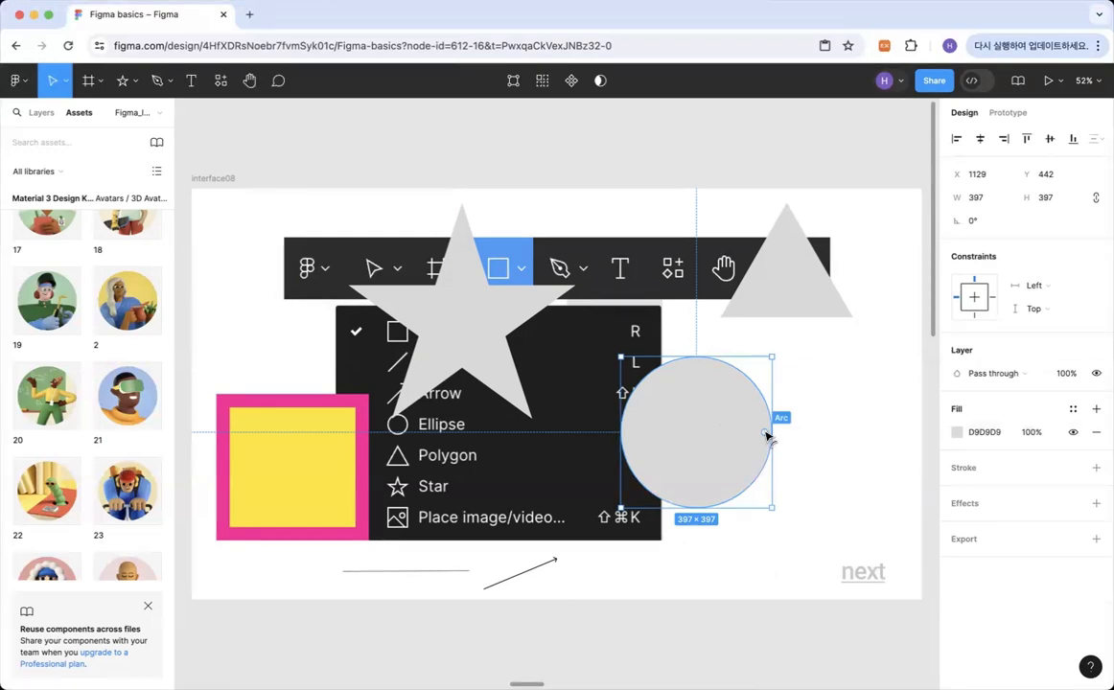
drag(766, 436, 739, 398)
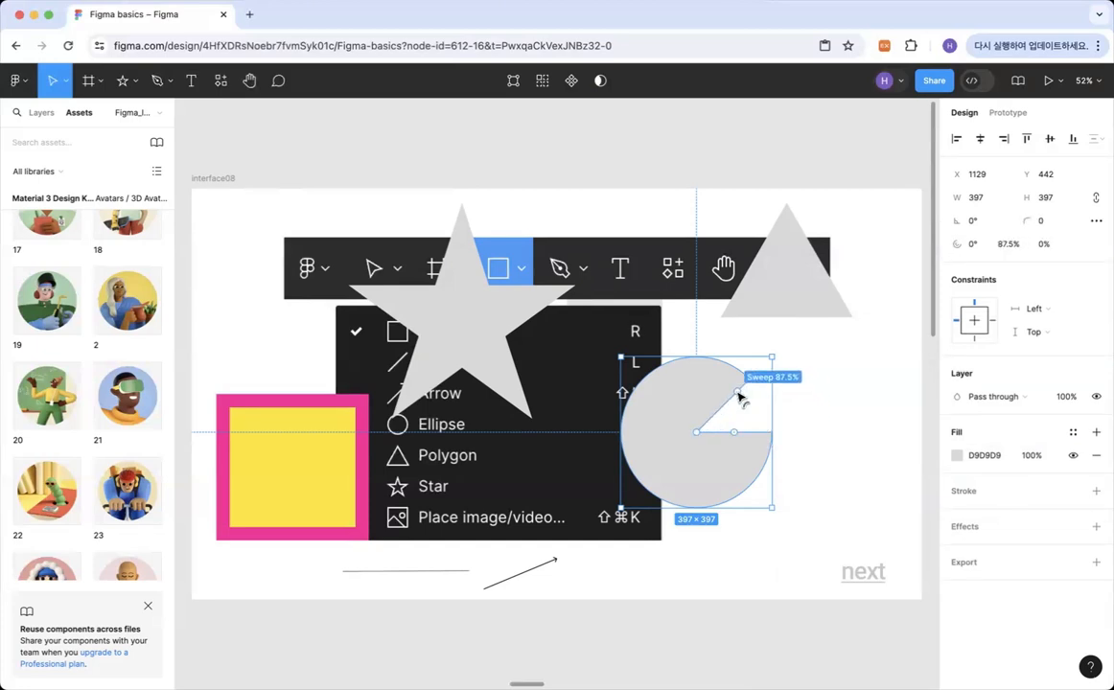
drag(739, 398, 735, 394)
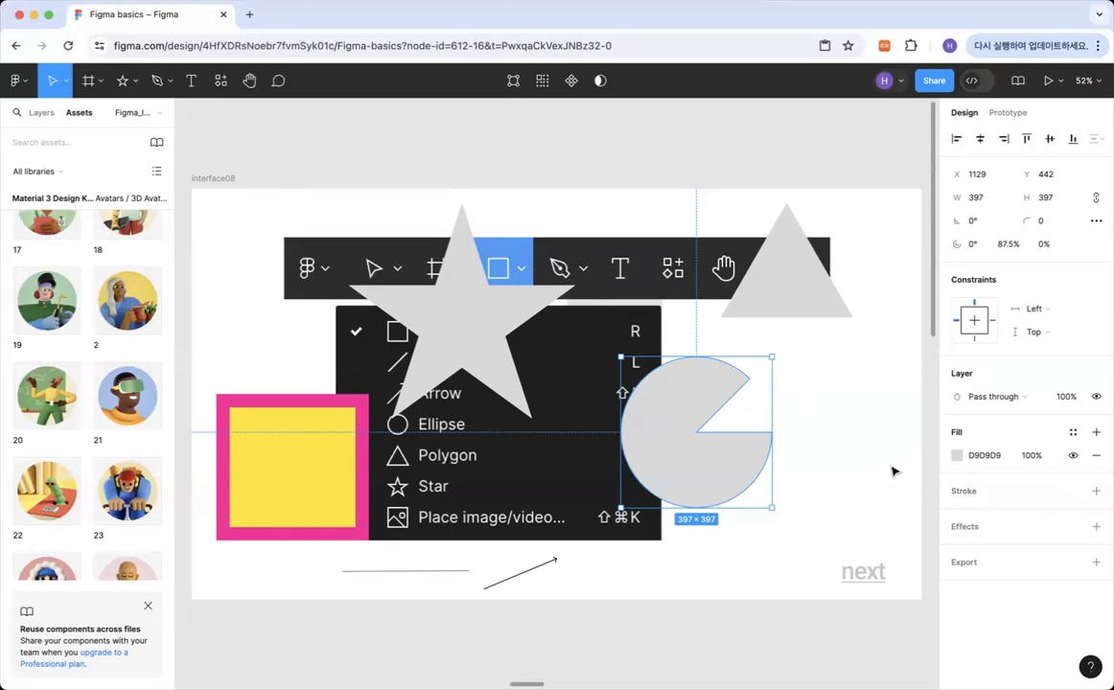
mouse_move(698, 434)
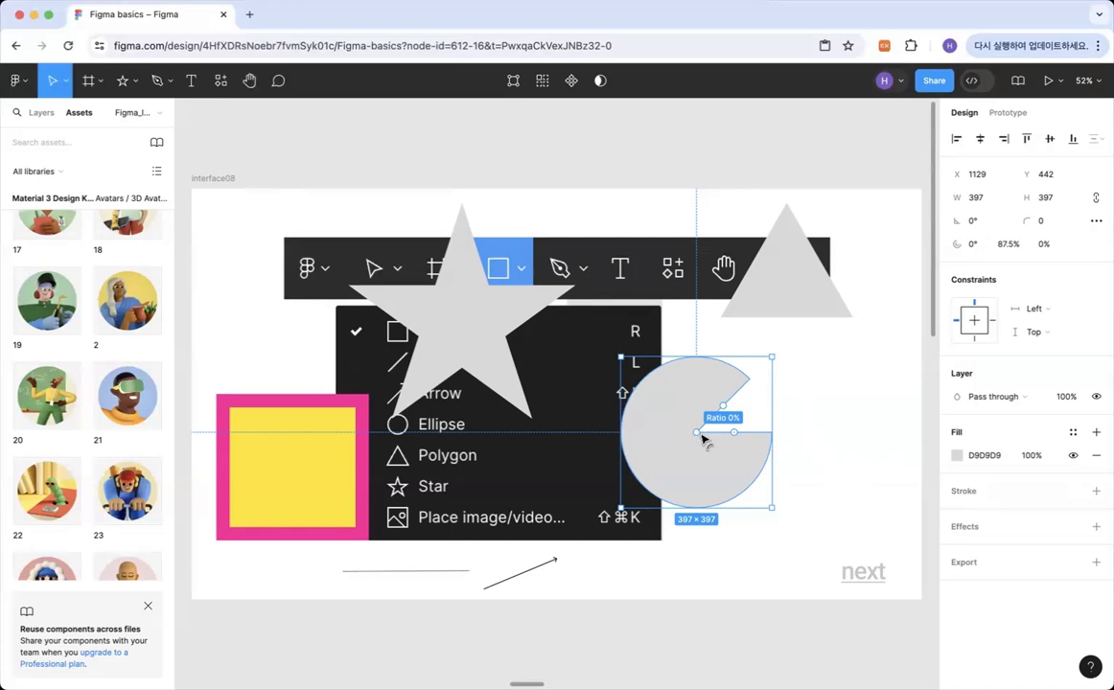
drag(699, 436, 704, 470)
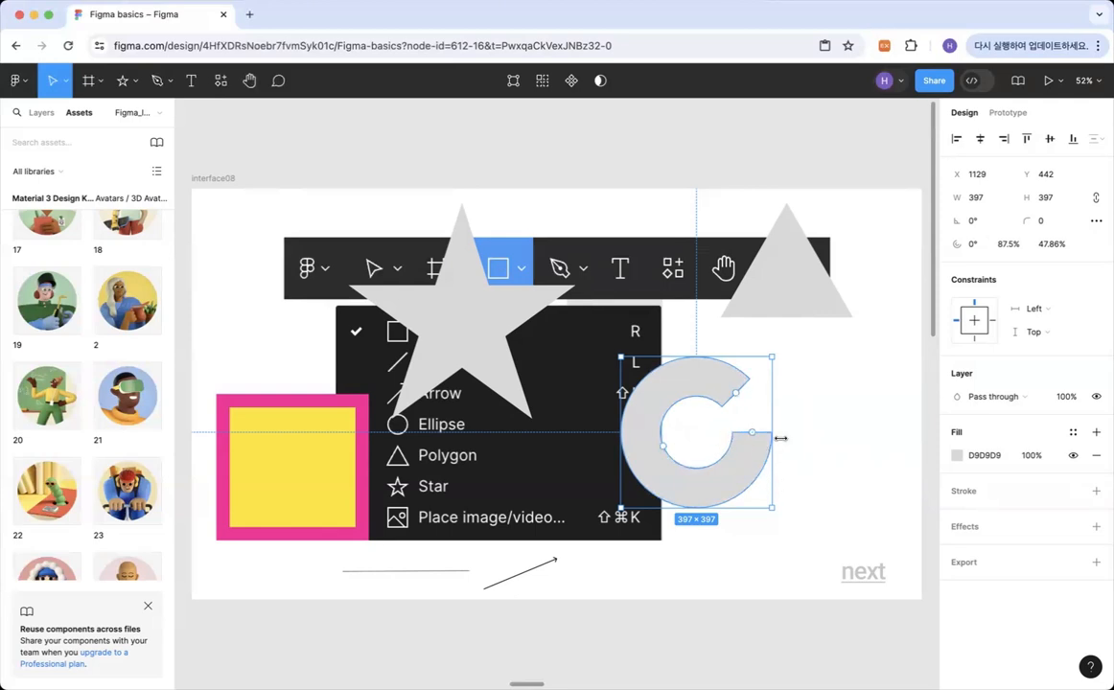
Fill the open ring with light violet A1A4FD and close the colour picker.
click(956, 455)
drag(808, 506, 882, 509)
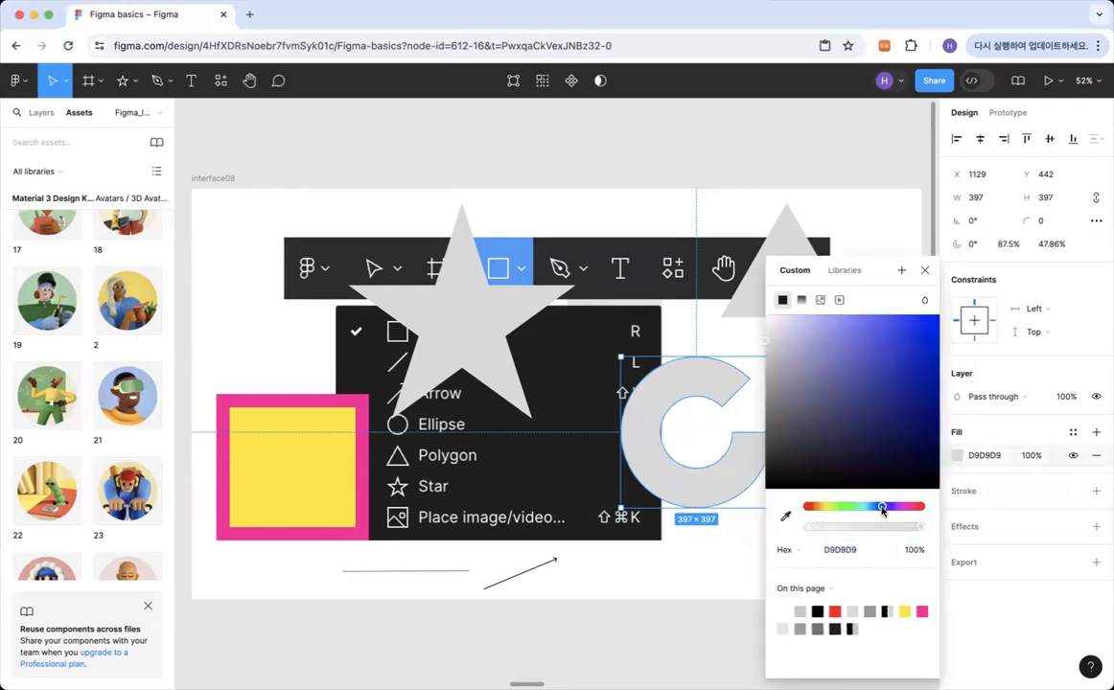
drag(897, 394, 829, 319)
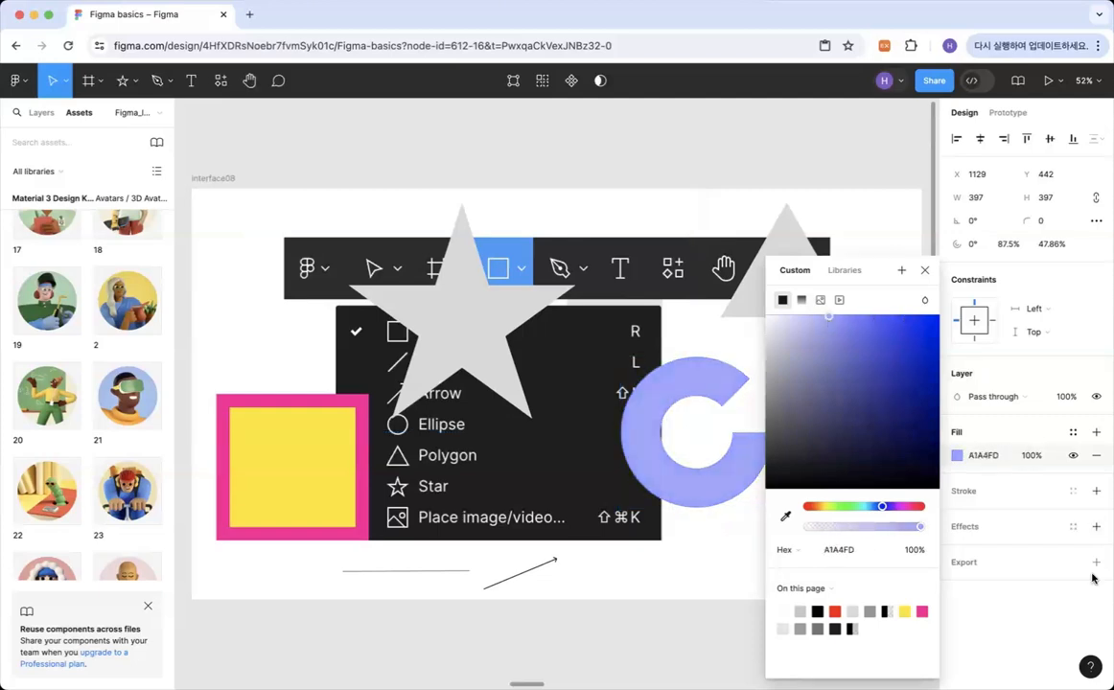
click(1009, 644)
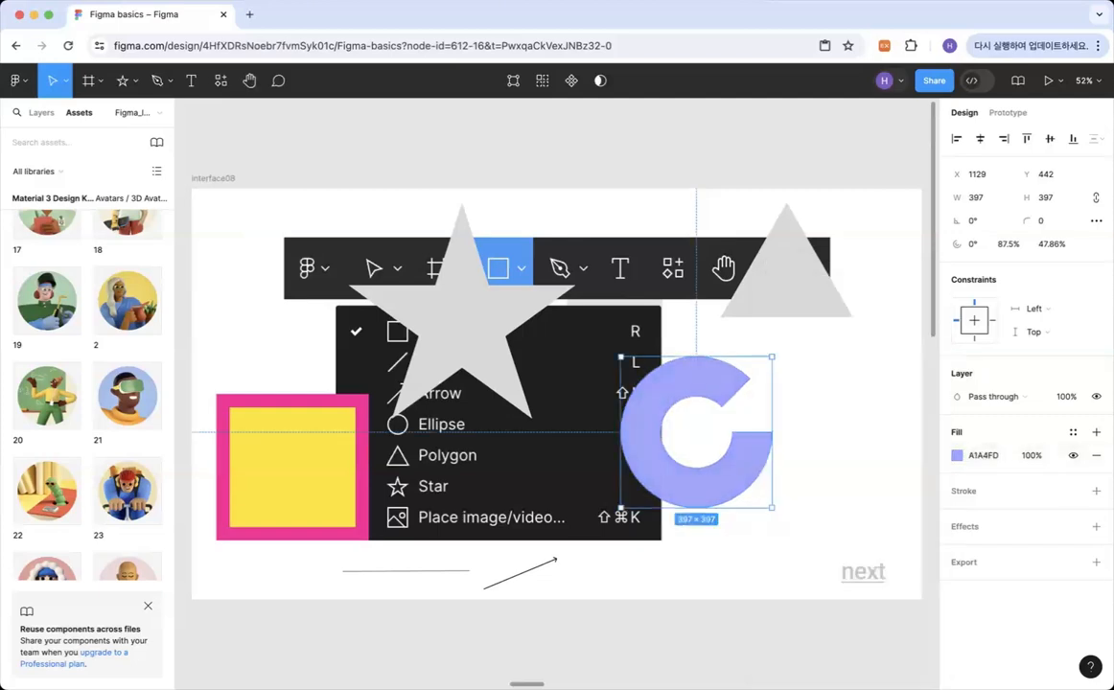
Enlarge the triangle to about 496 × 496 and fill it with green 00CFA9.
click(788, 273)
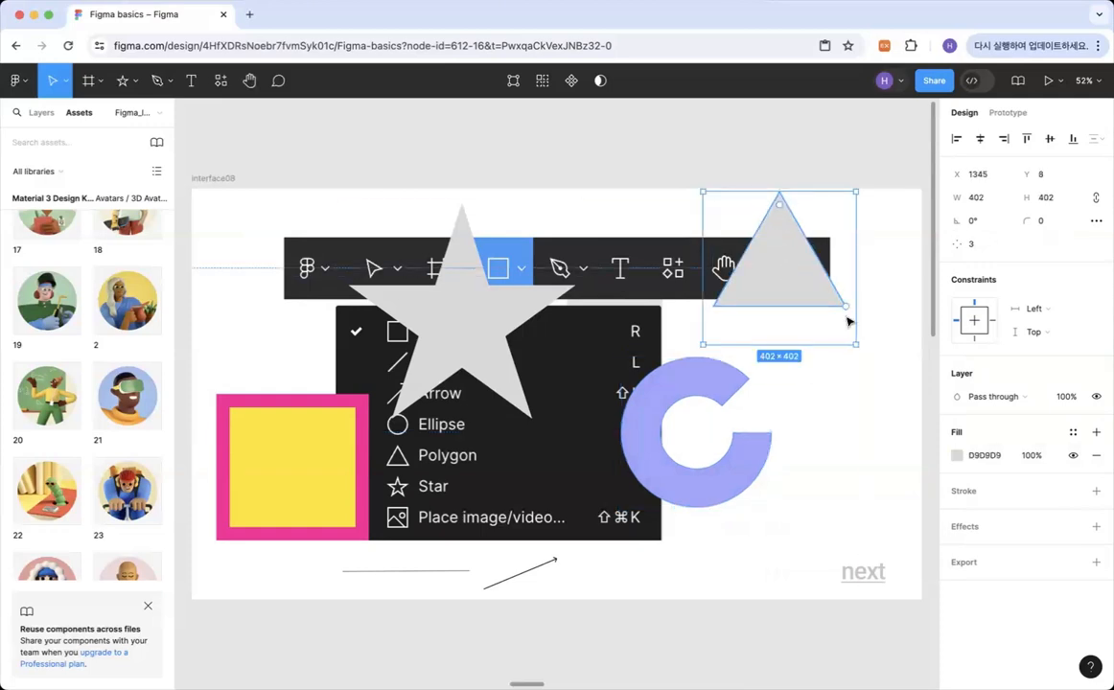
drag(852, 341, 892, 380)
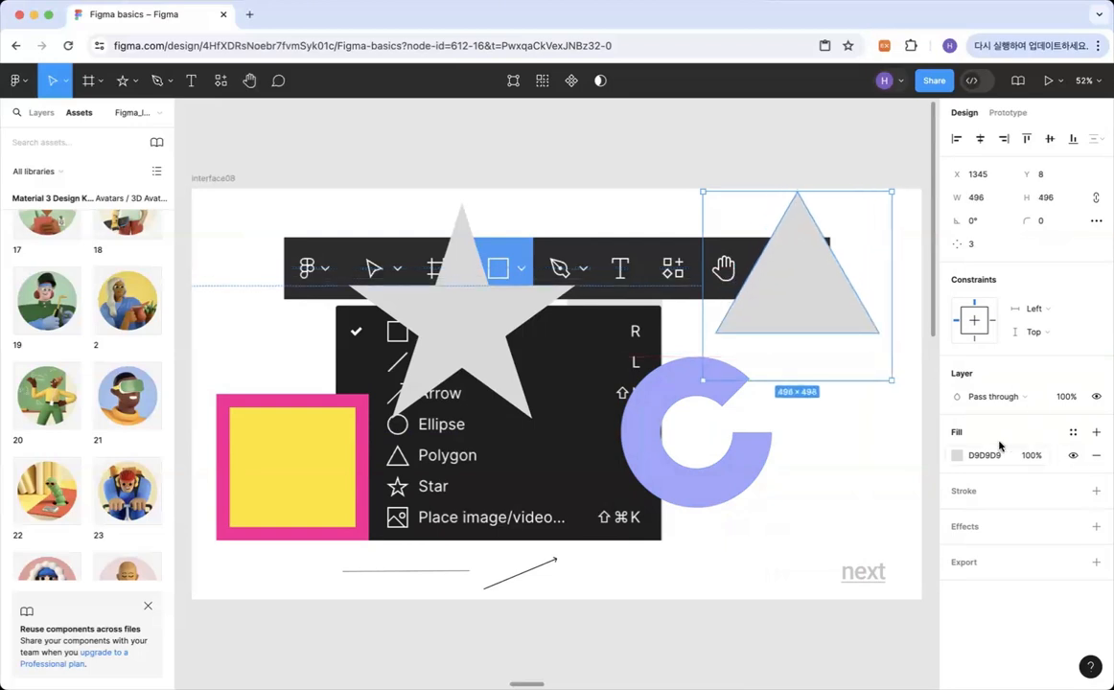
click(957, 456)
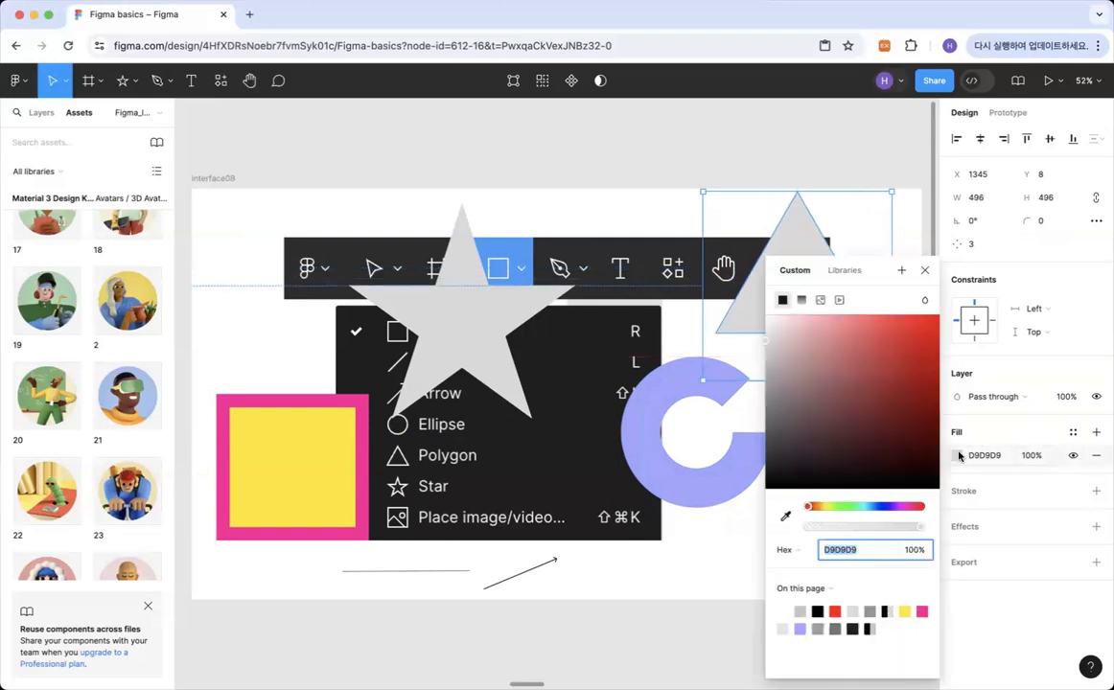
click(853, 507)
click(860, 508)
drag(852, 352, 1008, 281)
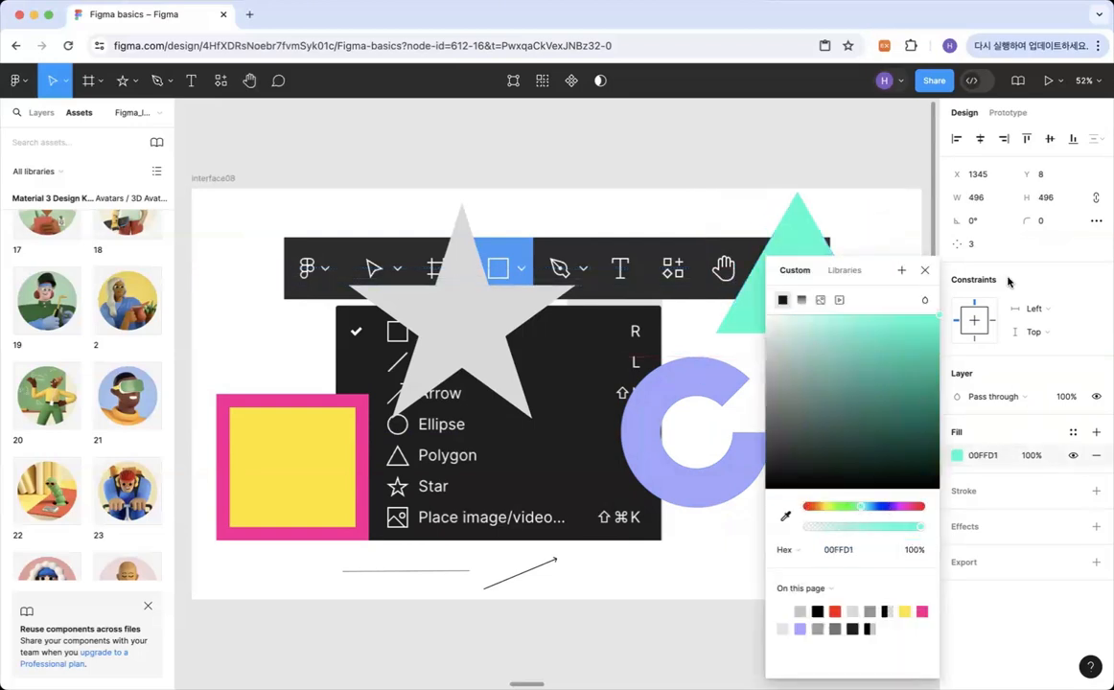
drag(933, 354, 945, 353)
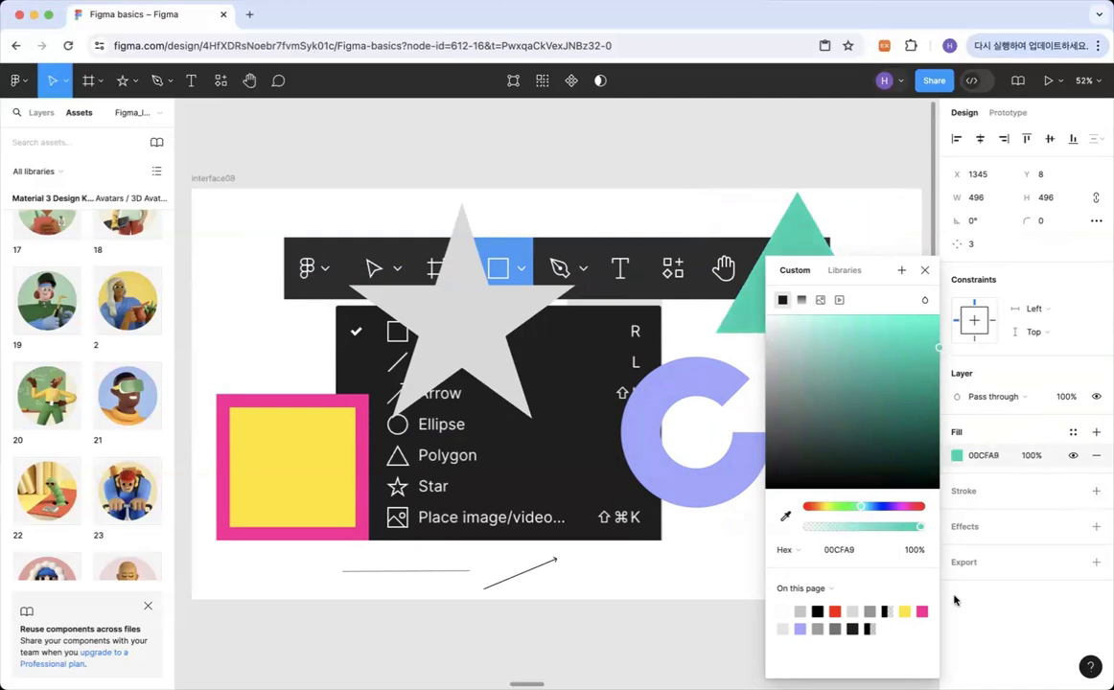
click(1022, 621)
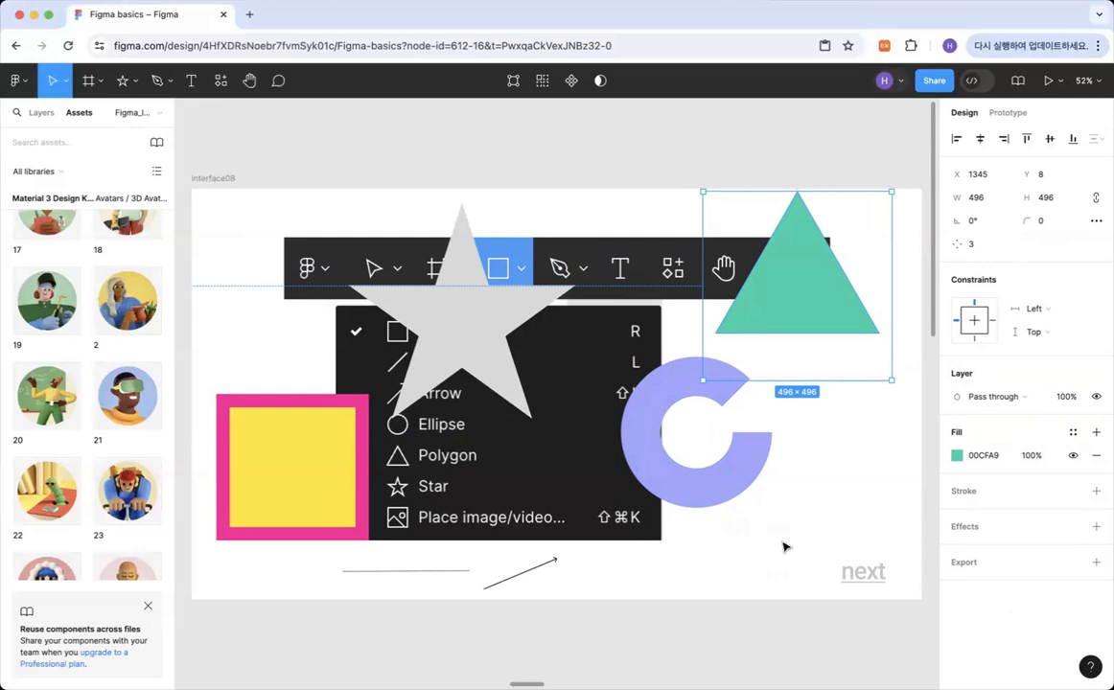
Round the yellow rectangle's corners to a radius of about 98 and turn the green triangle into a seven-sided polygon.
click(255, 423)
drag(230, 407, 270, 427)
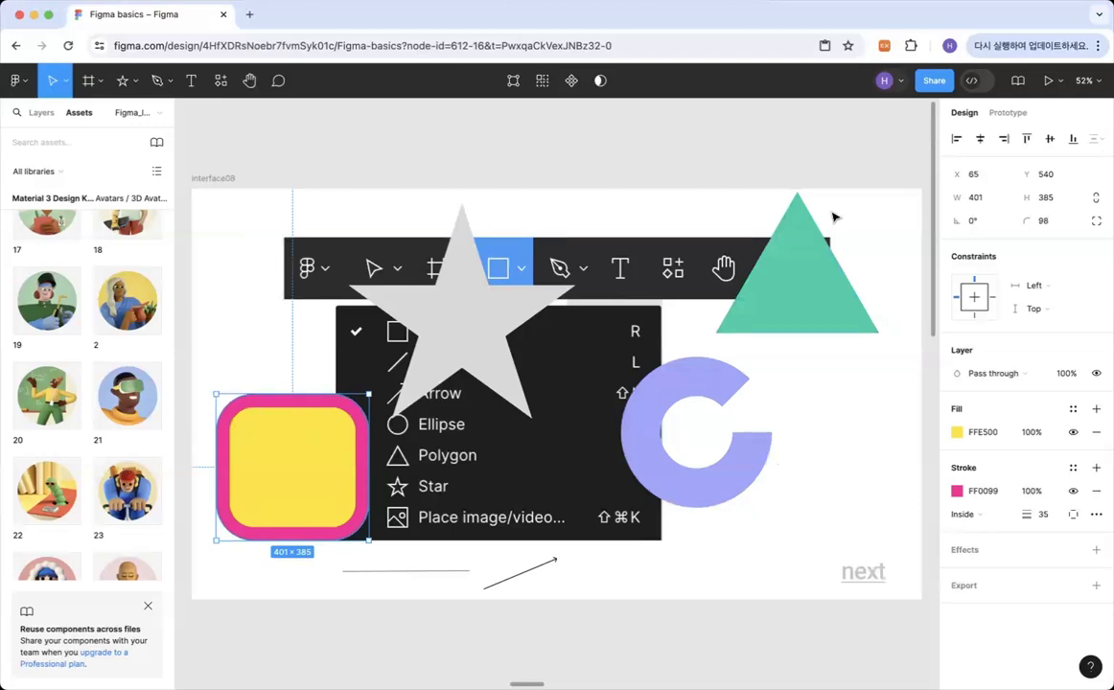
click(793, 238)
mouse_move(798, 209)
mouse_down()
mouse_move(801, 235)
mouse_move(797, 194)
mouse_up()
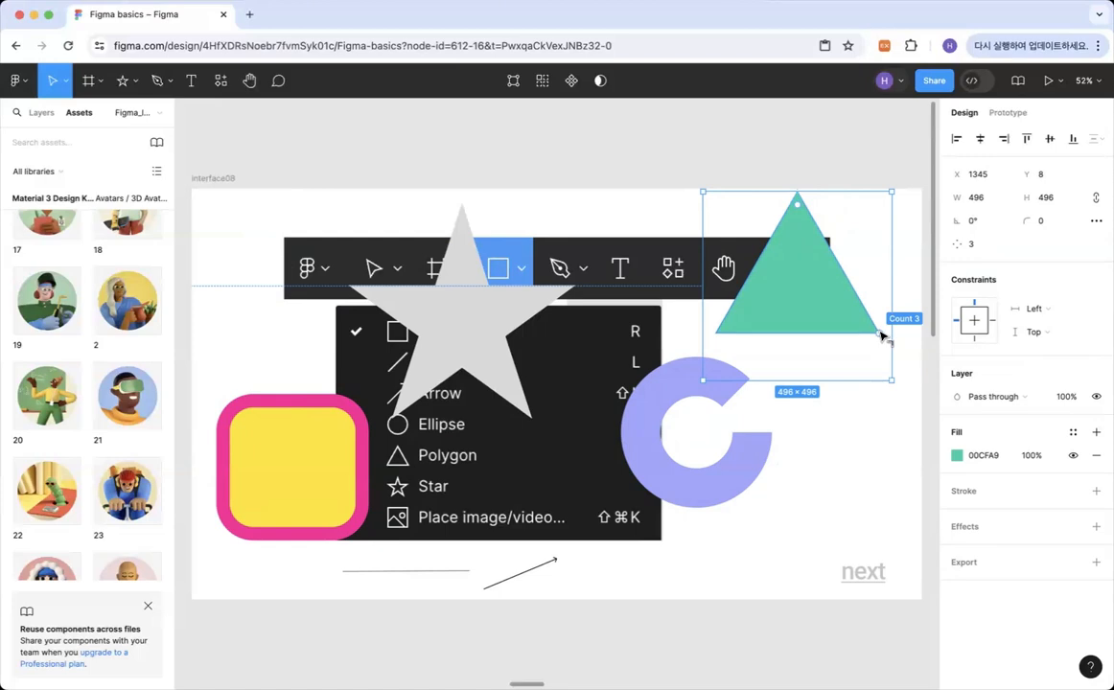
drag(881, 335, 883, 229)
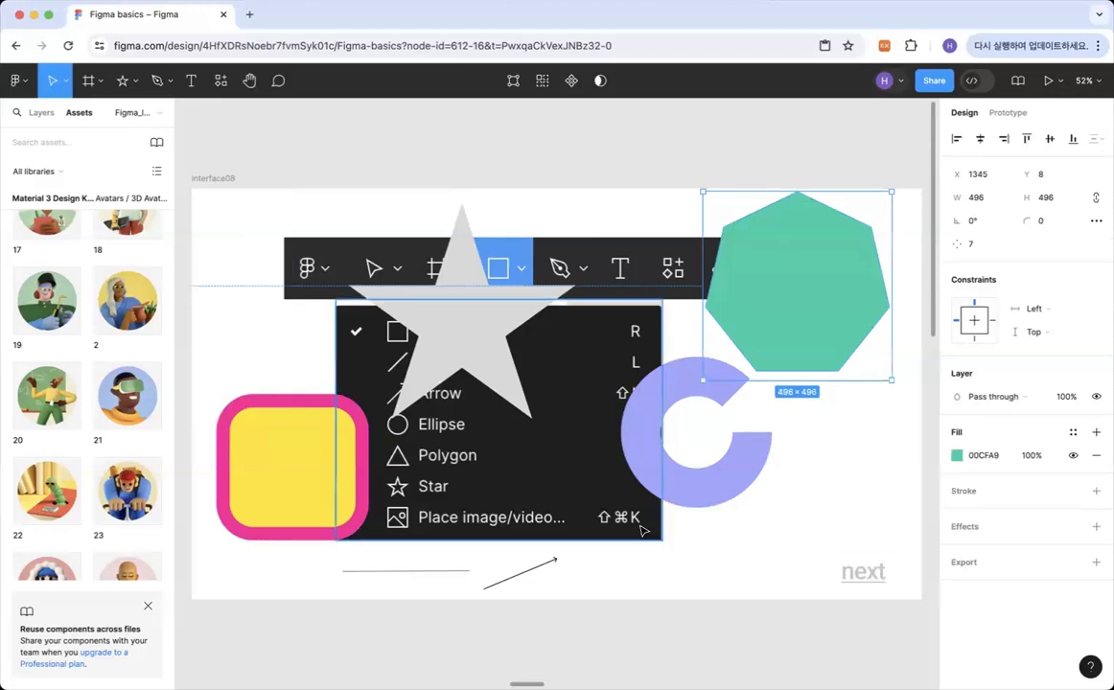
Fill the star with bright yellow FAFF00 and move it down over the menu image to about X 454, Y 226.
click(461, 331)
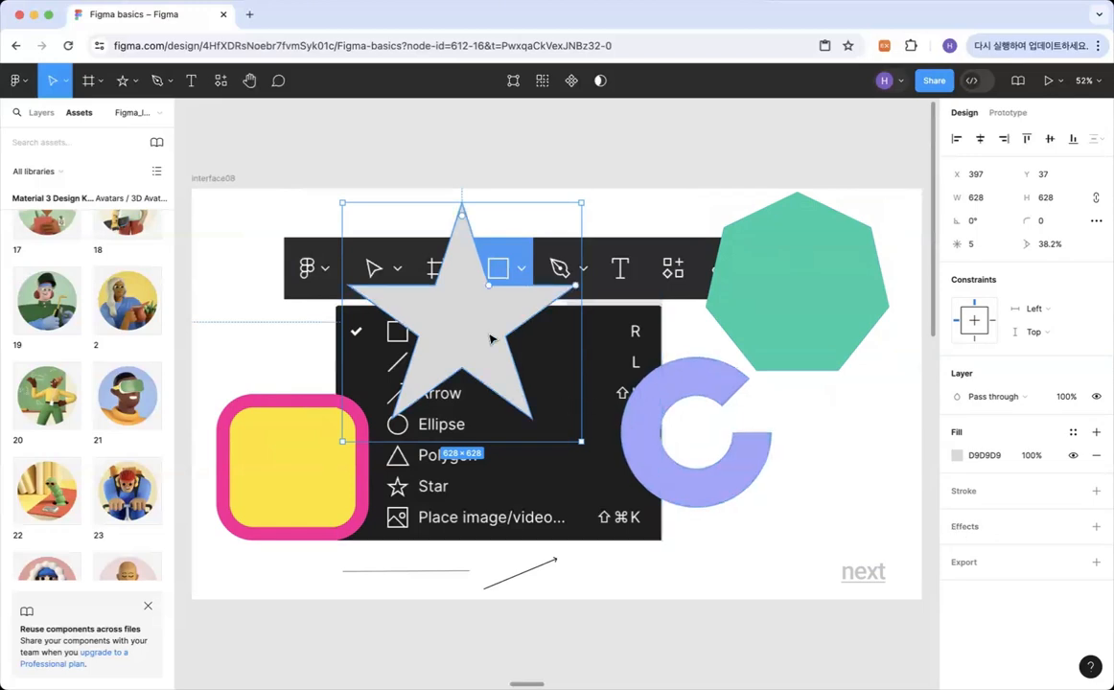
click(956, 456)
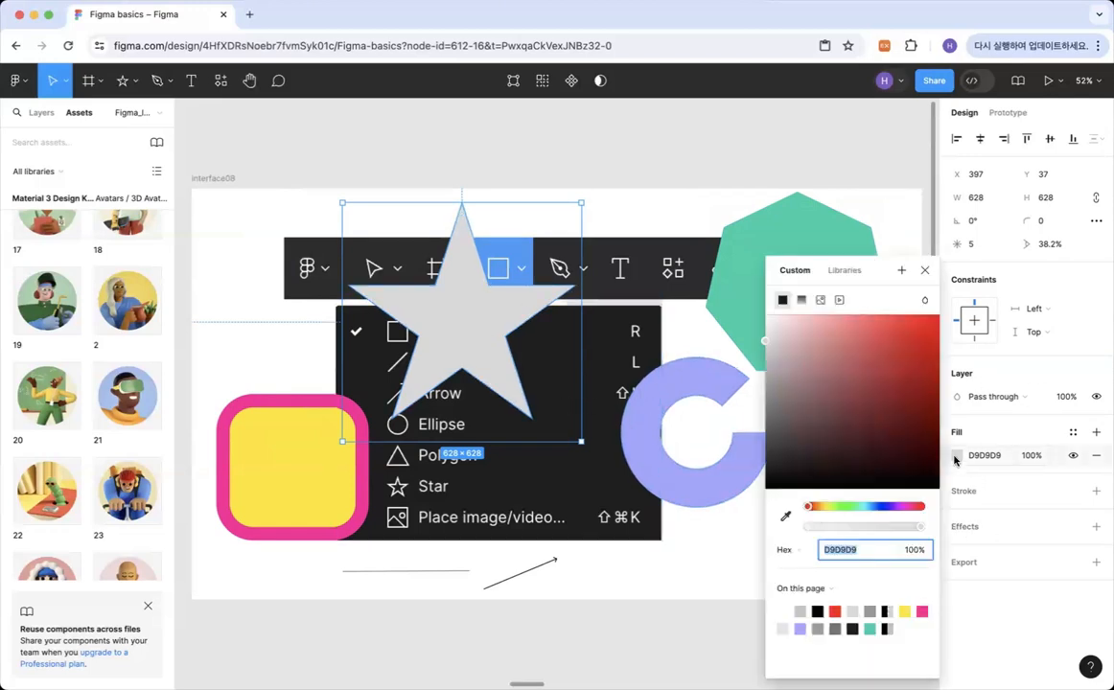
click(840, 508)
drag(839, 508, 828, 508)
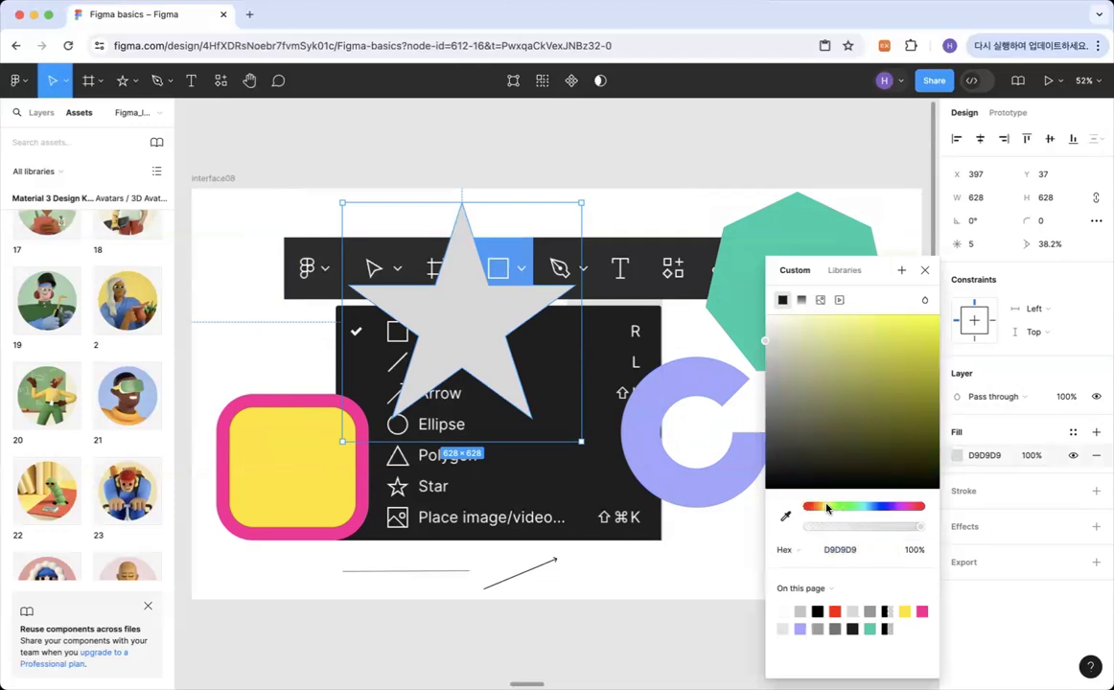
drag(913, 338, 946, 304)
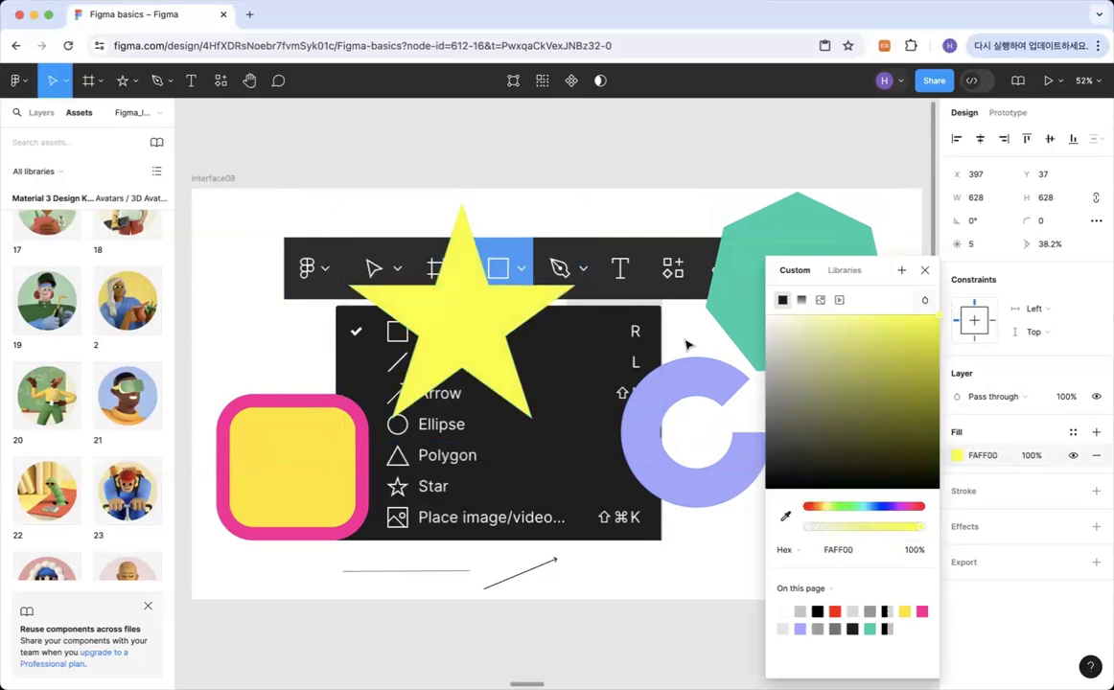
drag(491, 345, 513, 417)
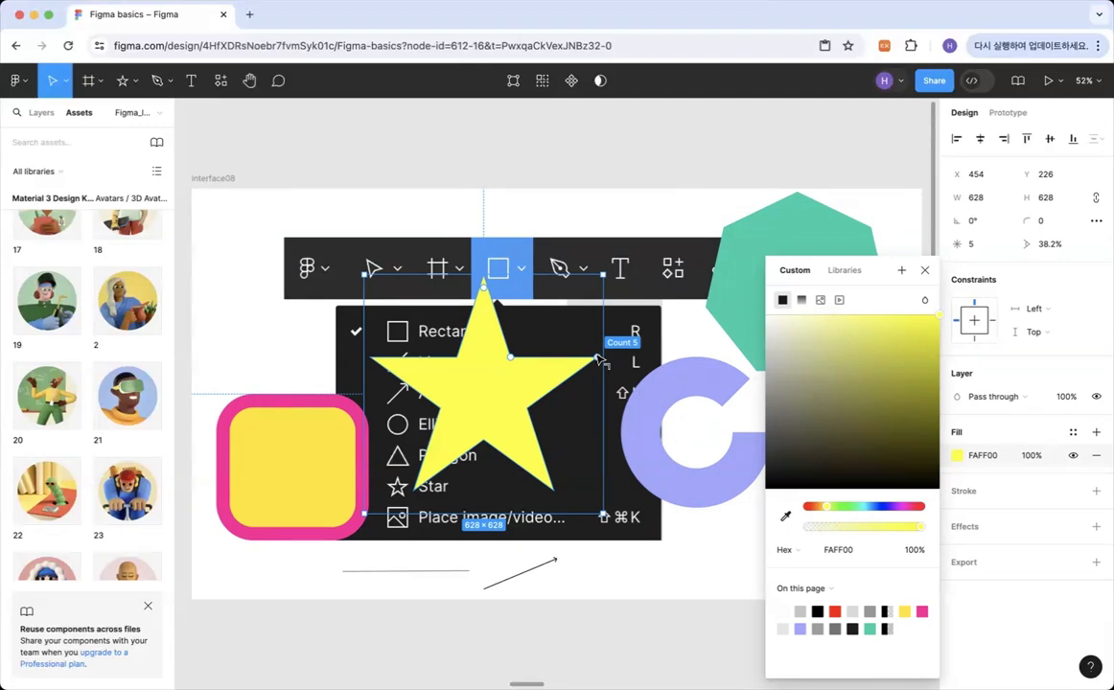
Reshape the yellow star into a scalloped badge with 11 points, a 56% ratio and a corner radius of about 35.
drag(598, 358, 579, 329)
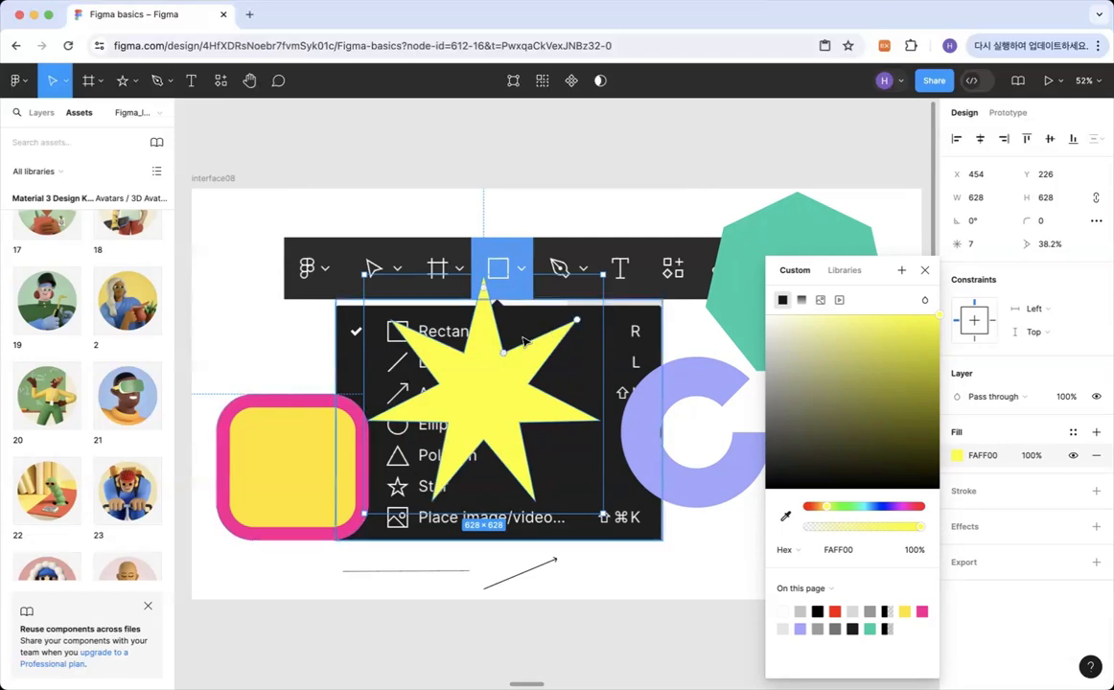
drag(506, 357, 515, 337)
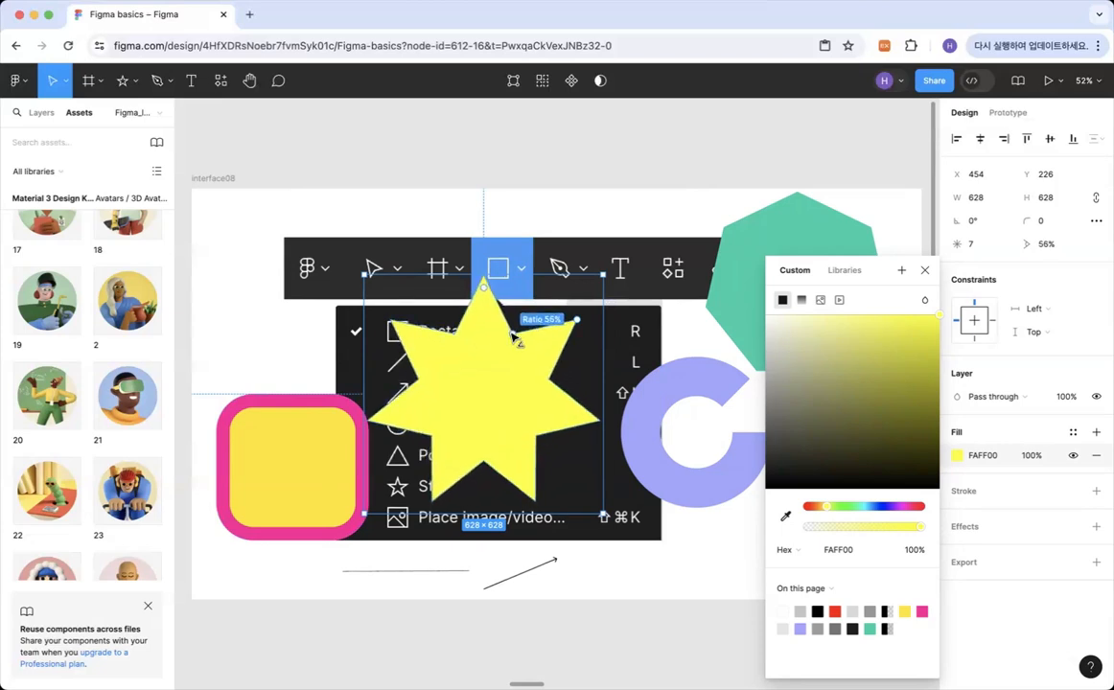
drag(516, 338, 514, 335)
drag(485, 291, 486, 340)
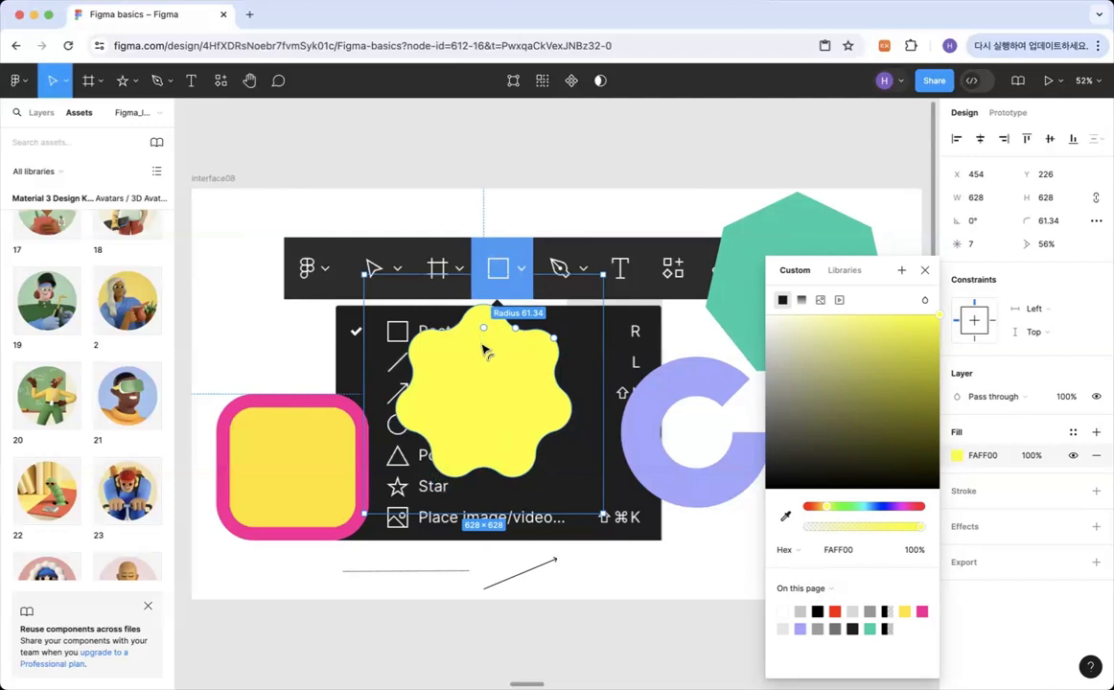
drag(555, 338, 535, 322)
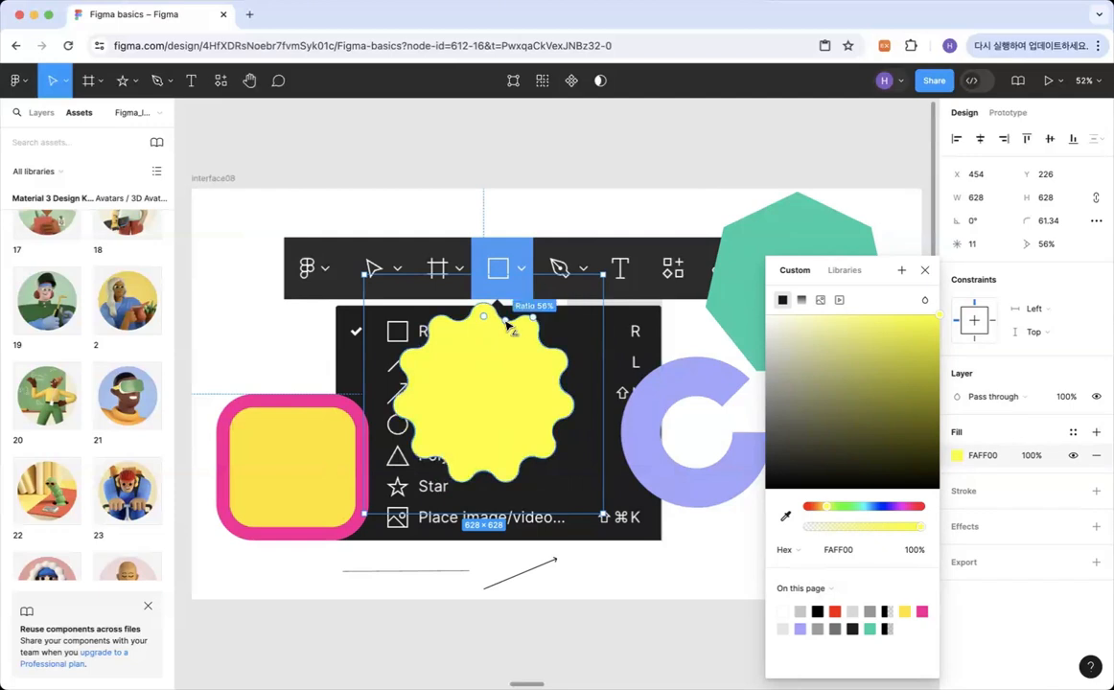
drag(484, 317, 484, 316)
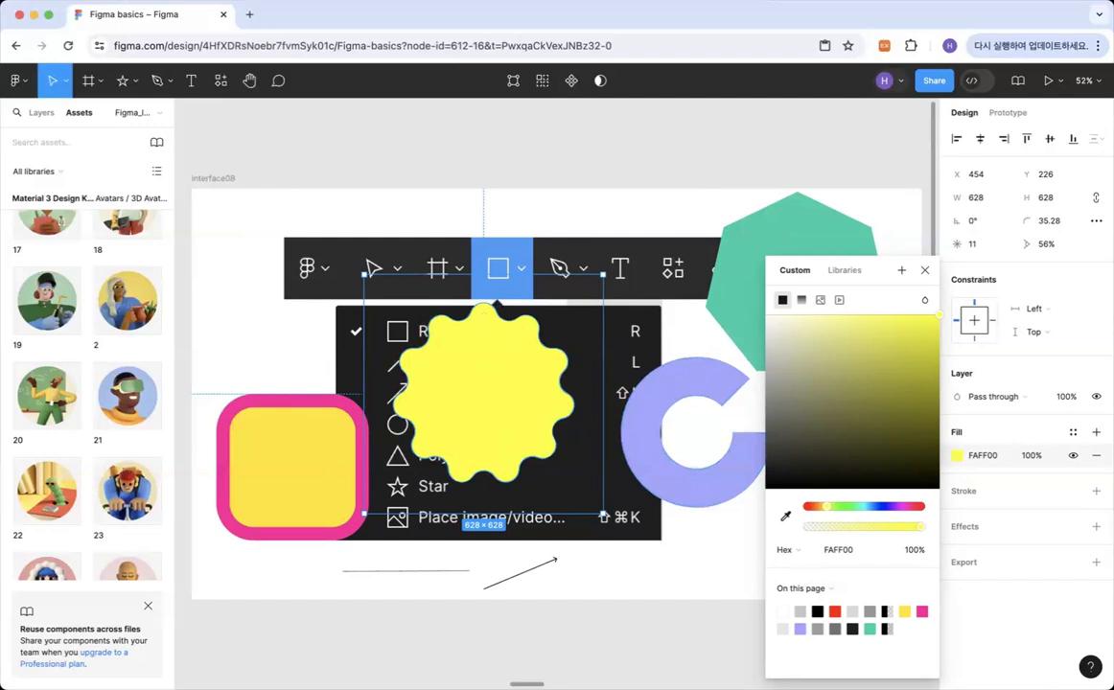
Give the arrow a triangle arrow end and a stroke weight of 9, and move it to about X 1356, Y 965.
click(516, 579)
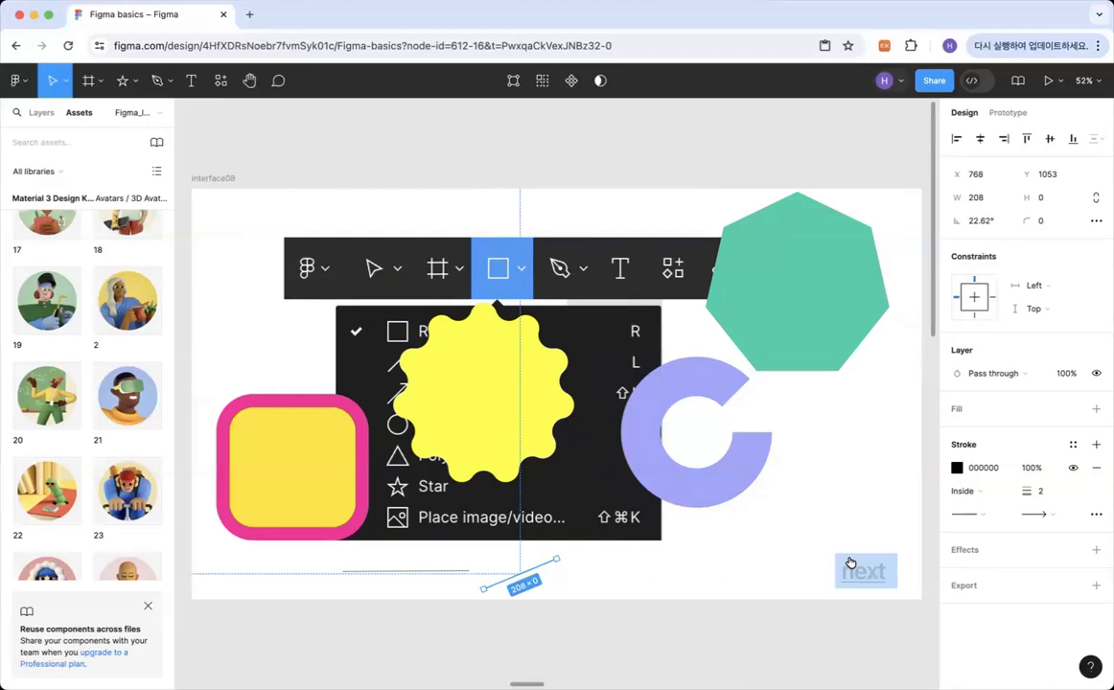
click(1049, 515)
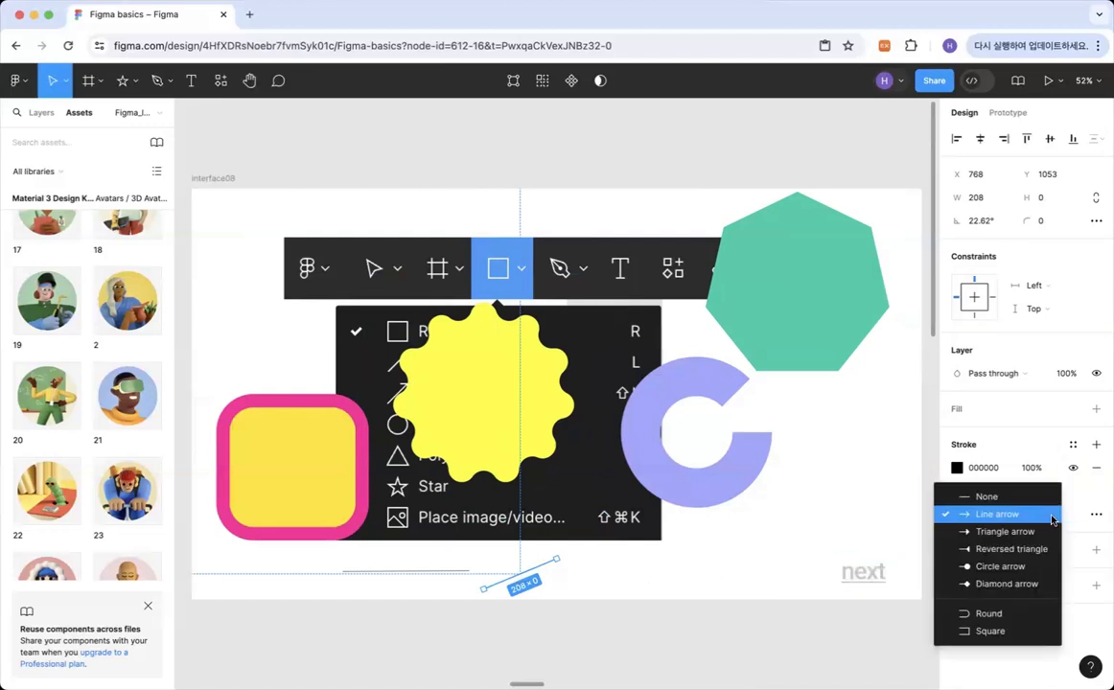
click(1007, 531)
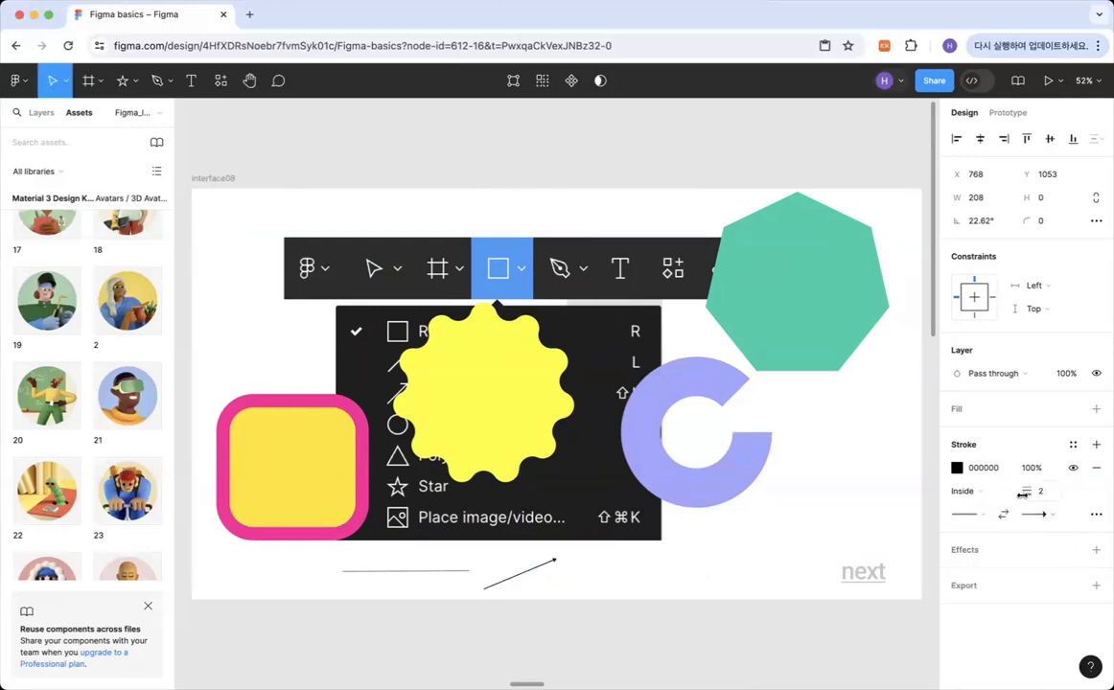
mouse_move(1022, 494)
mouse_down()
mouse_move(1006, 494)
mouse_move(1040, 491)
mouse_up()
drag(548, 566, 772, 530)
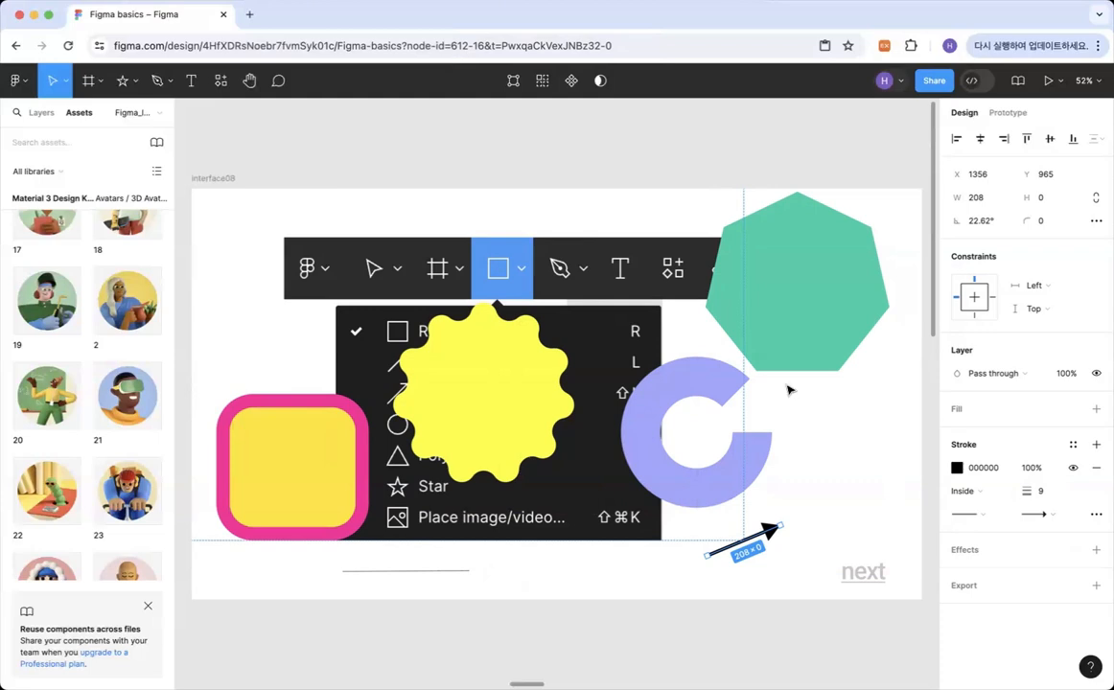
click(589, 182)
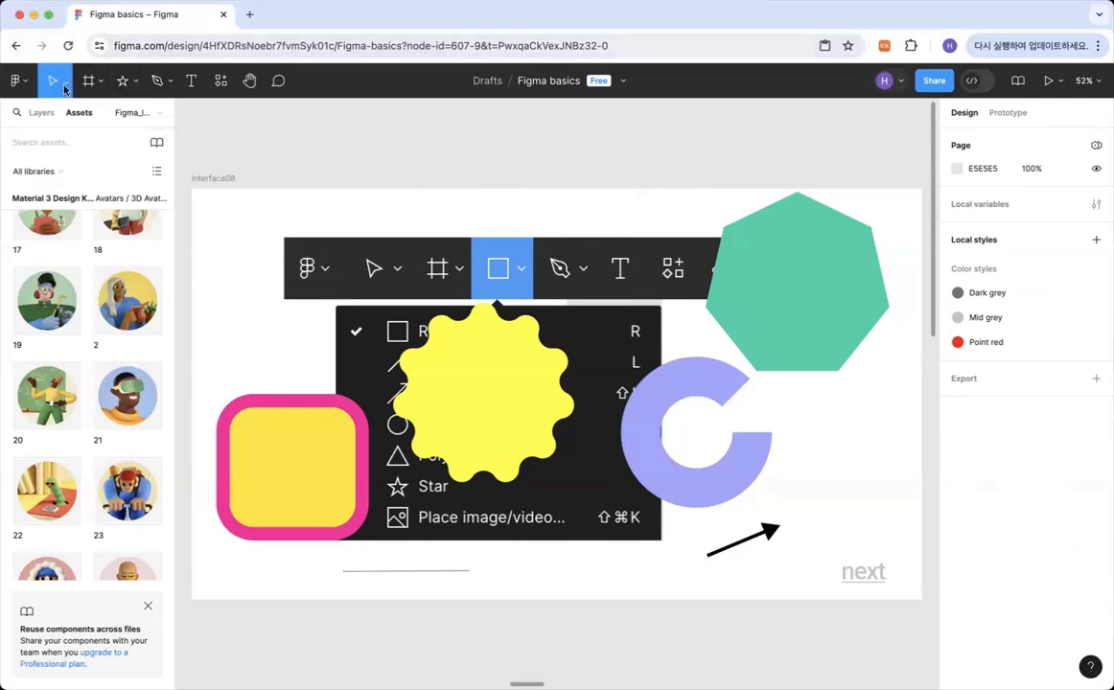
Place the blue two-seagull image on the interface08 frame and move it to about X 139, Y -198.
click(134, 82)
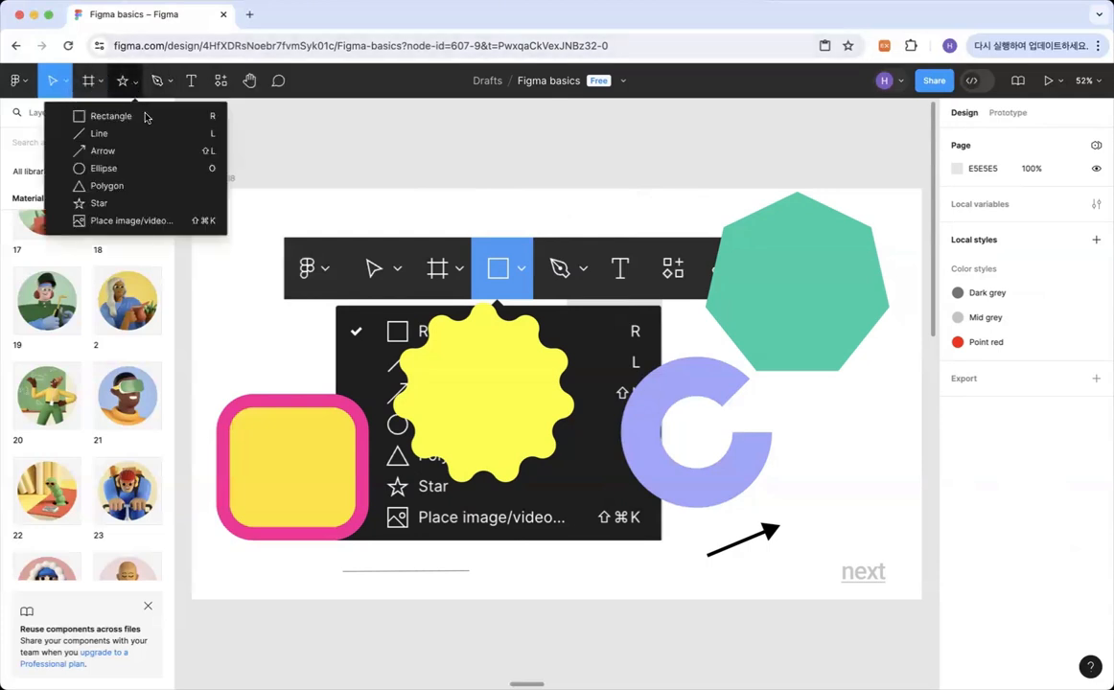
click(131, 220)
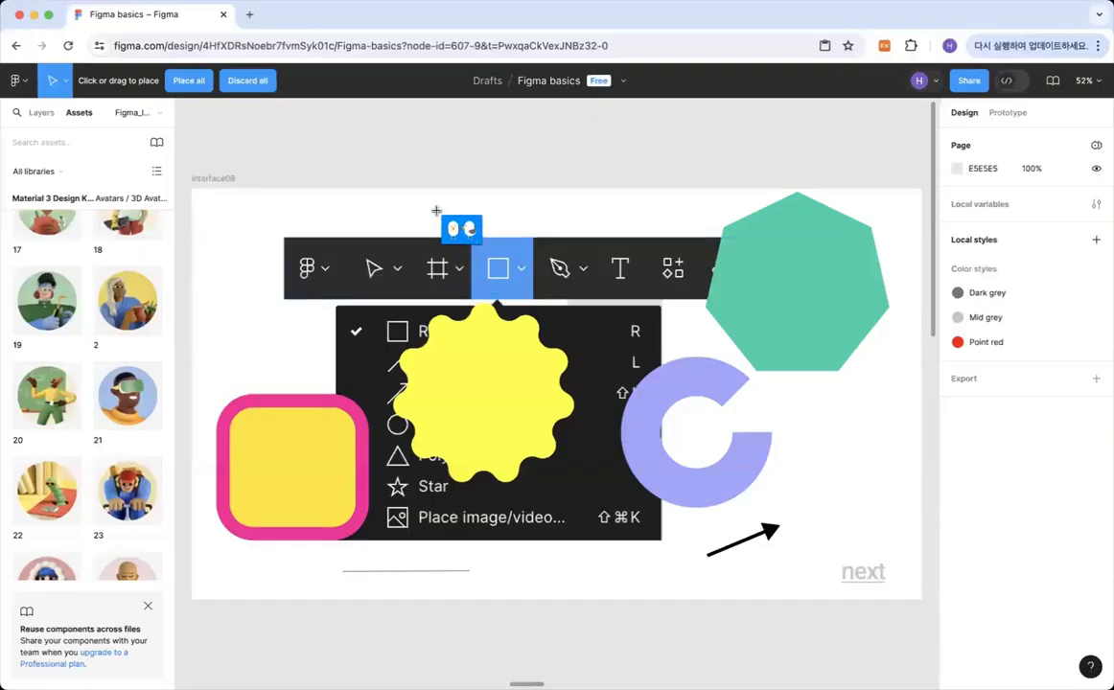
click(439, 217)
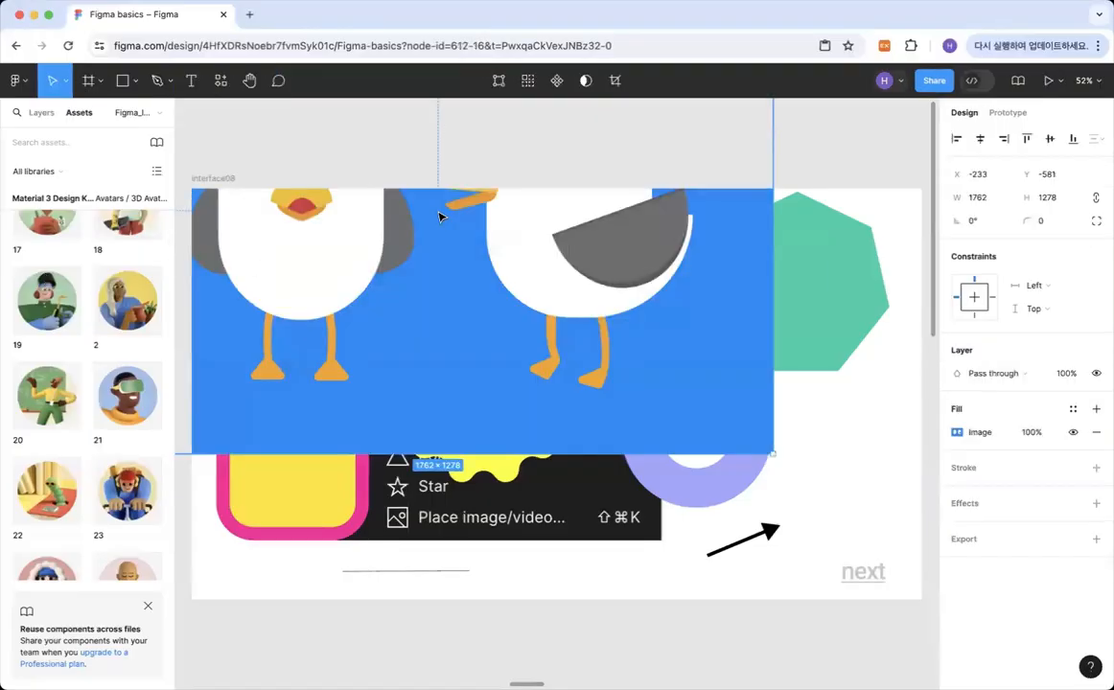
drag(615, 301, 758, 443)
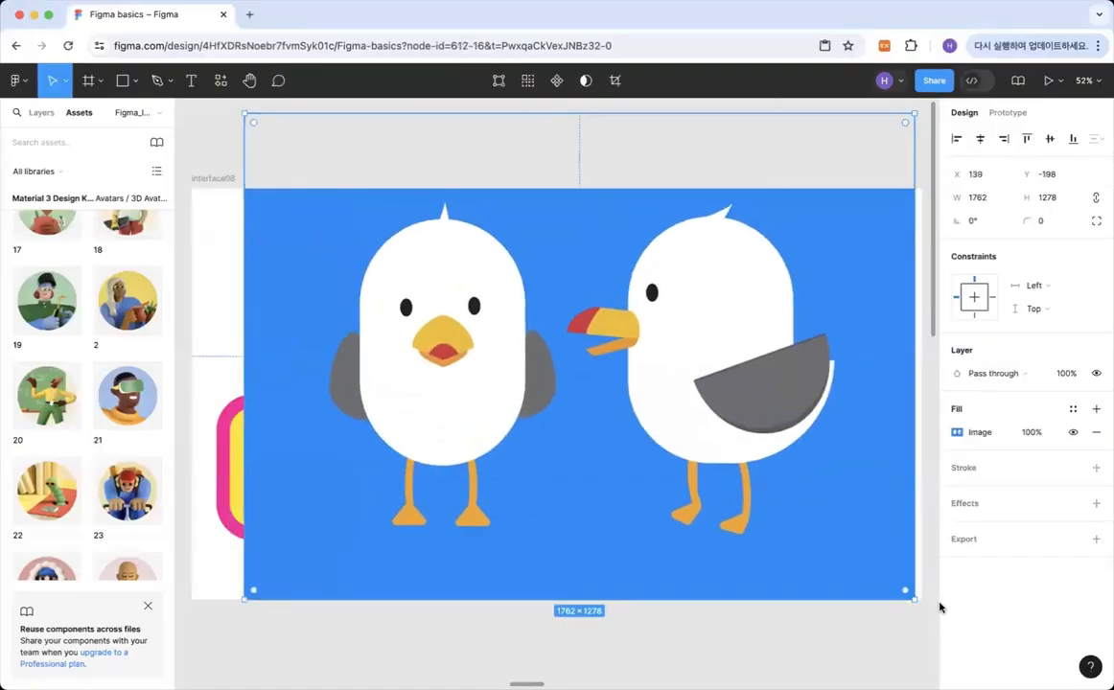
Shrink the seagull image to about 1265 × 917 and position it at about X 283, Y 48.
drag(913, 598, 794, 512)
drag(745, 452, 773, 530)
drag(854, 604, 723, 543)
drag(681, 473, 708, 488)
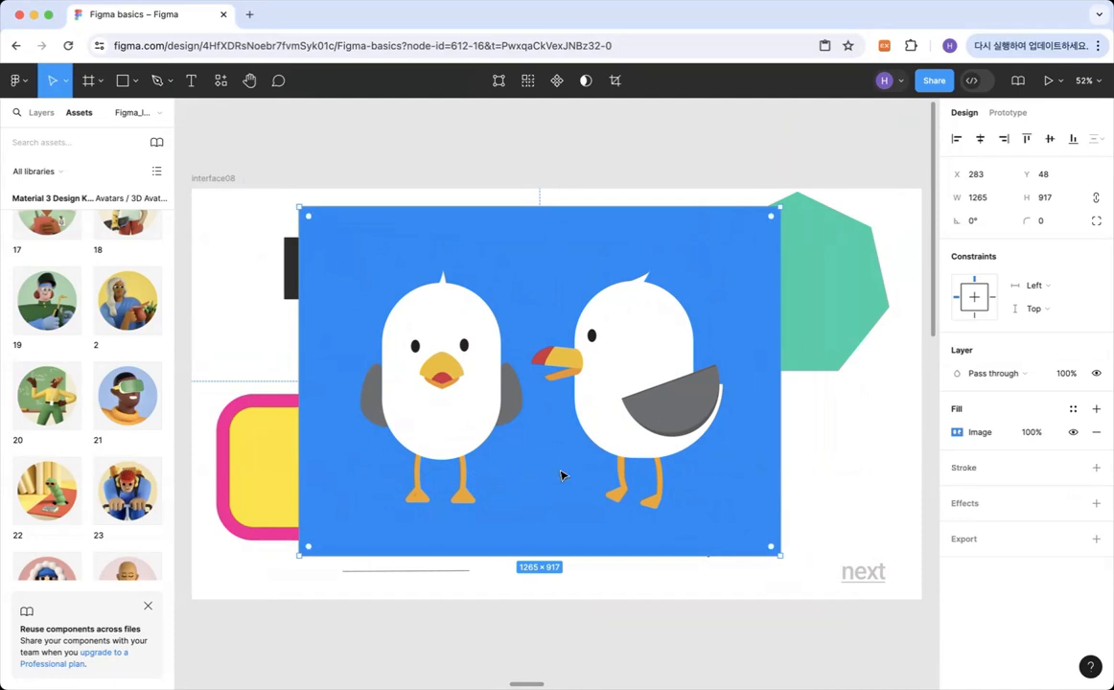
drag(604, 417, 601, 419)
Adjust the seagull image's fill: raise exposure and shadows slightly, temperature and tint strongly, and lower saturation and highlights.
double_click(557, 438)
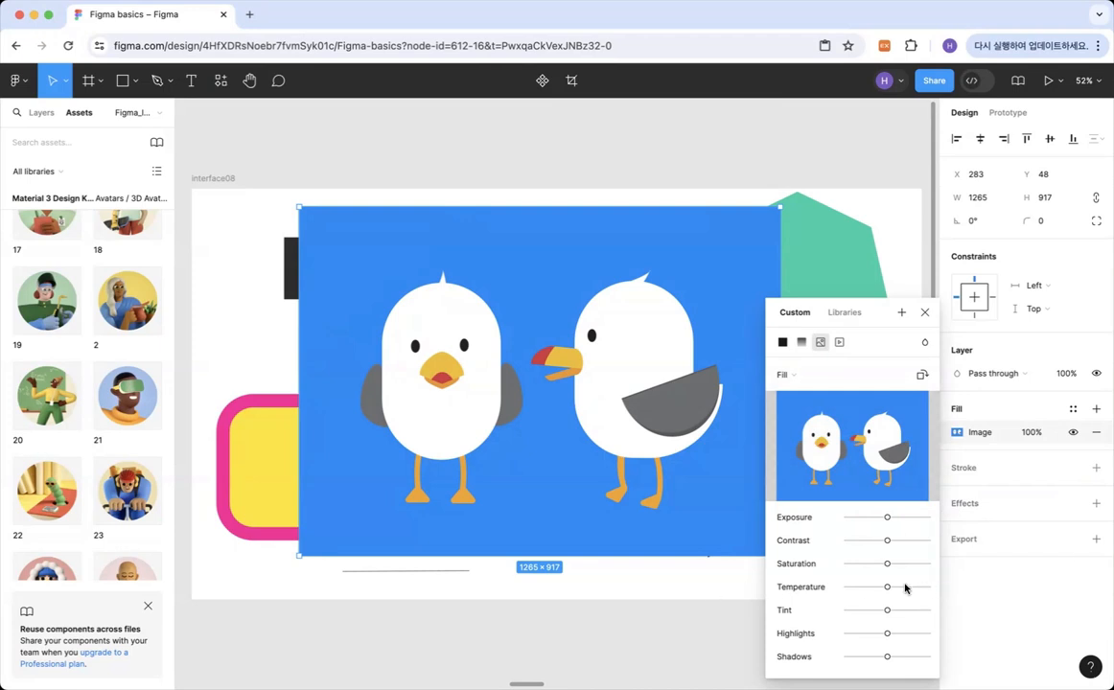
drag(885, 519, 901, 660)
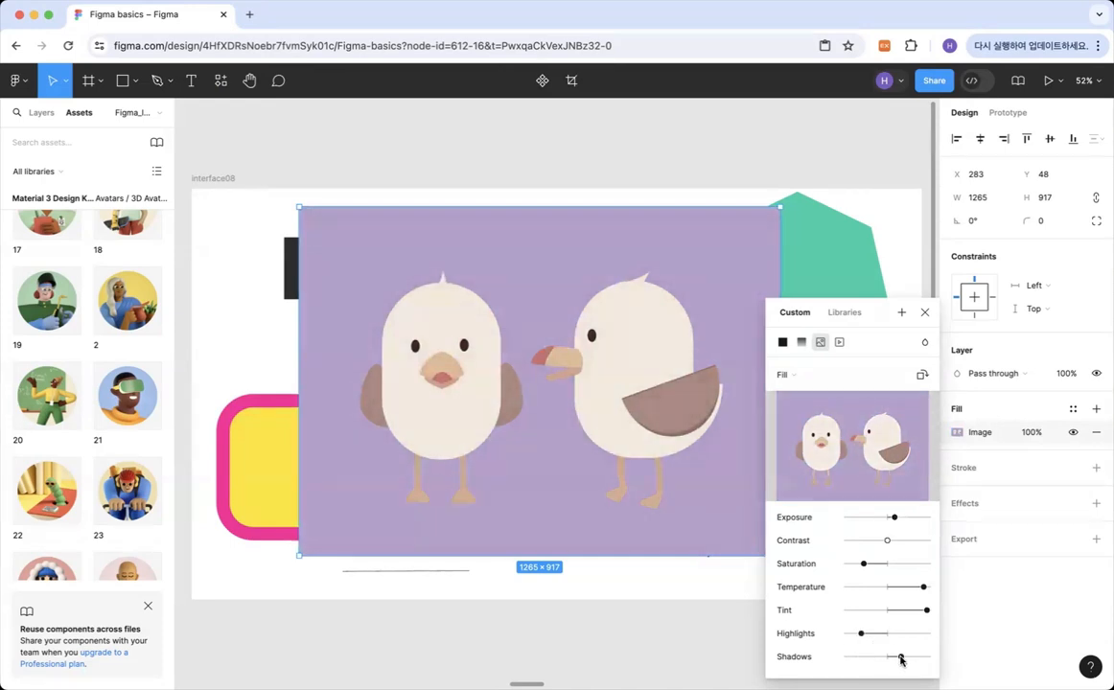
click(925, 316)
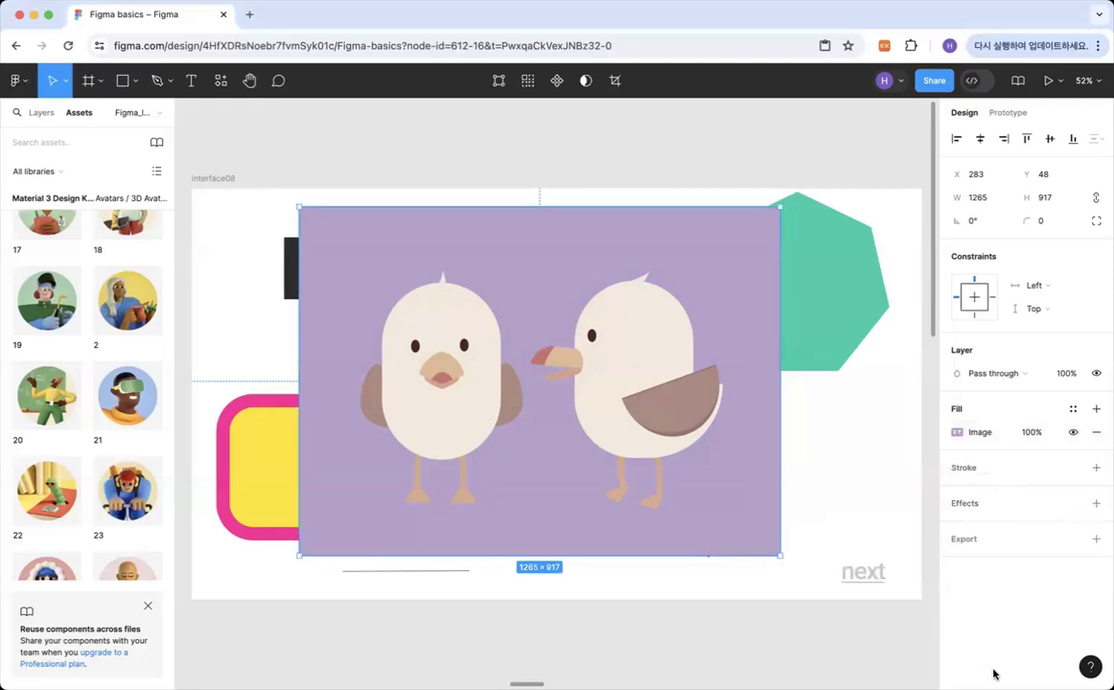
Go to the interface09 frame and draw a closed four-point outline with the Pen tool below the menu image.
click(866, 577)
click(865, 575)
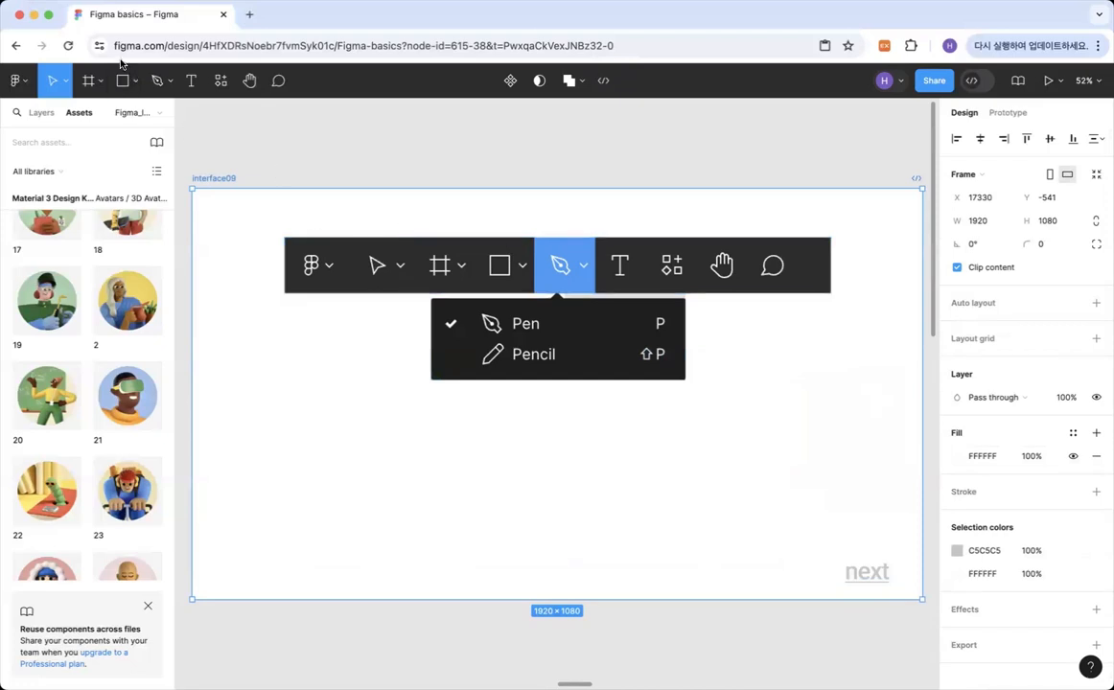
click(158, 81)
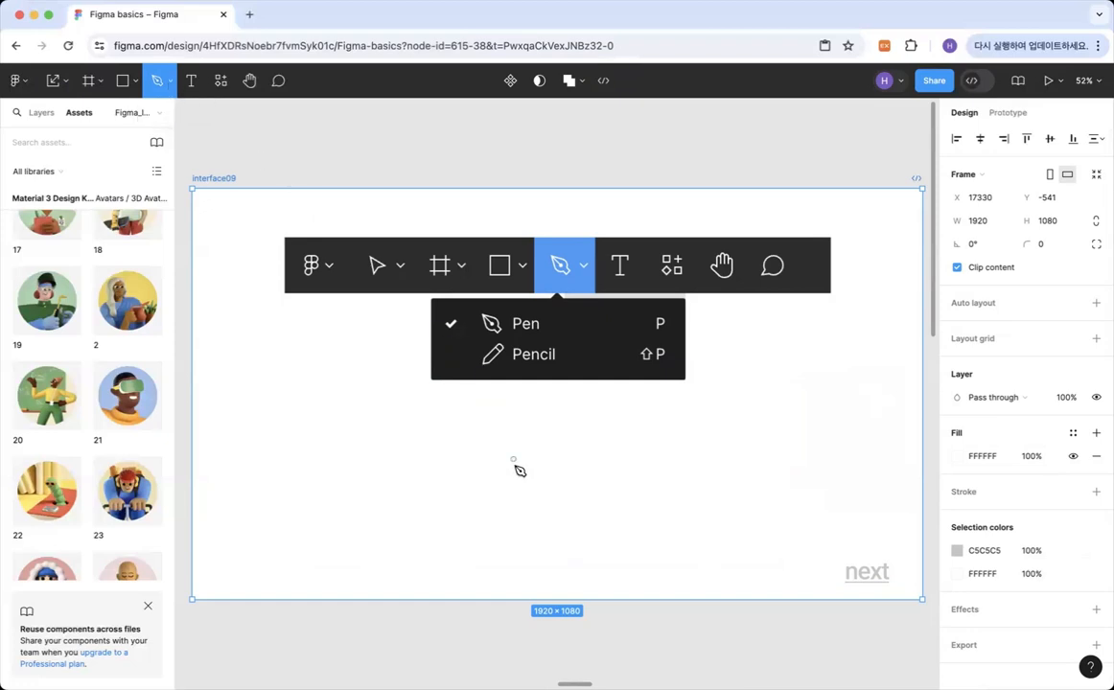
click(355, 486)
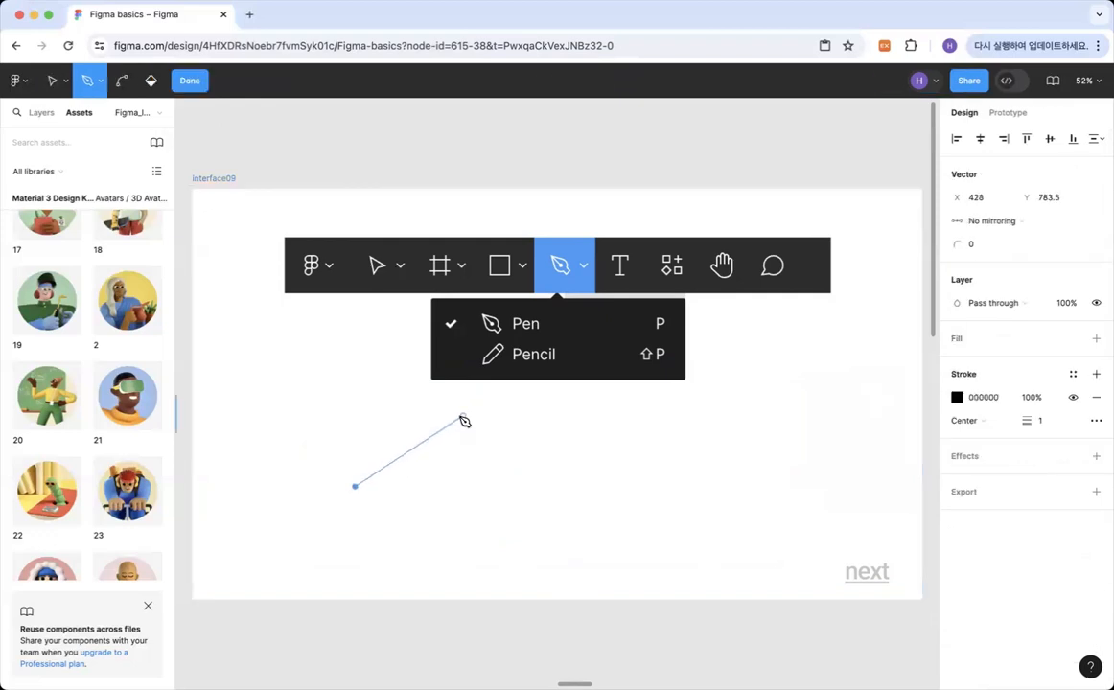
click(571, 454)
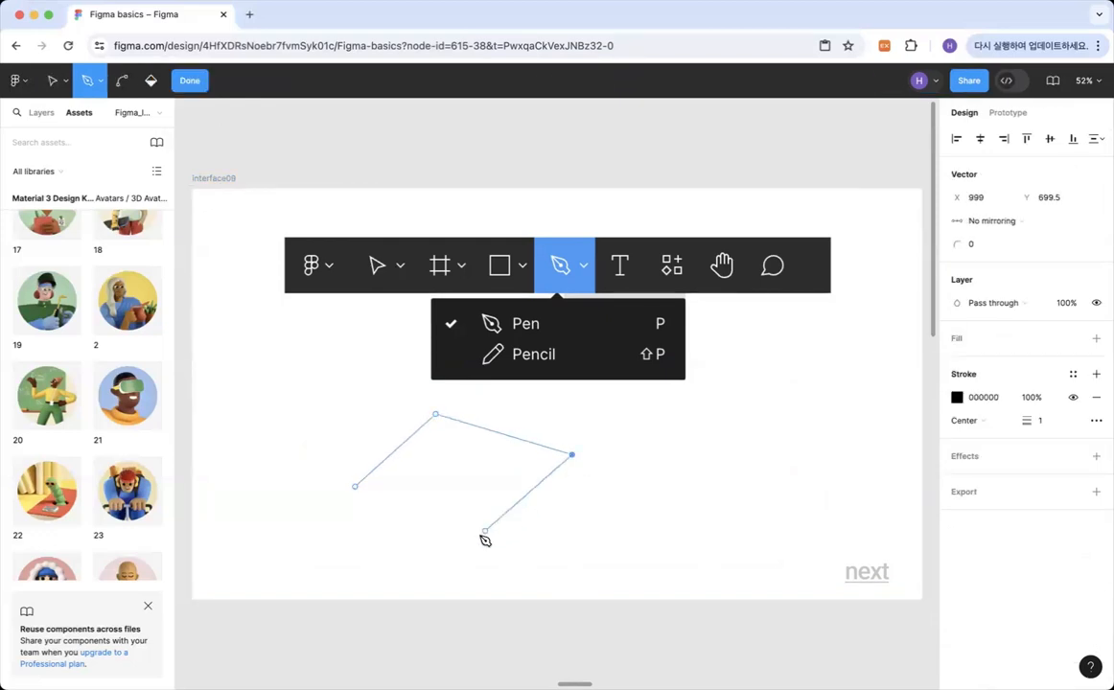
click(454, 547)
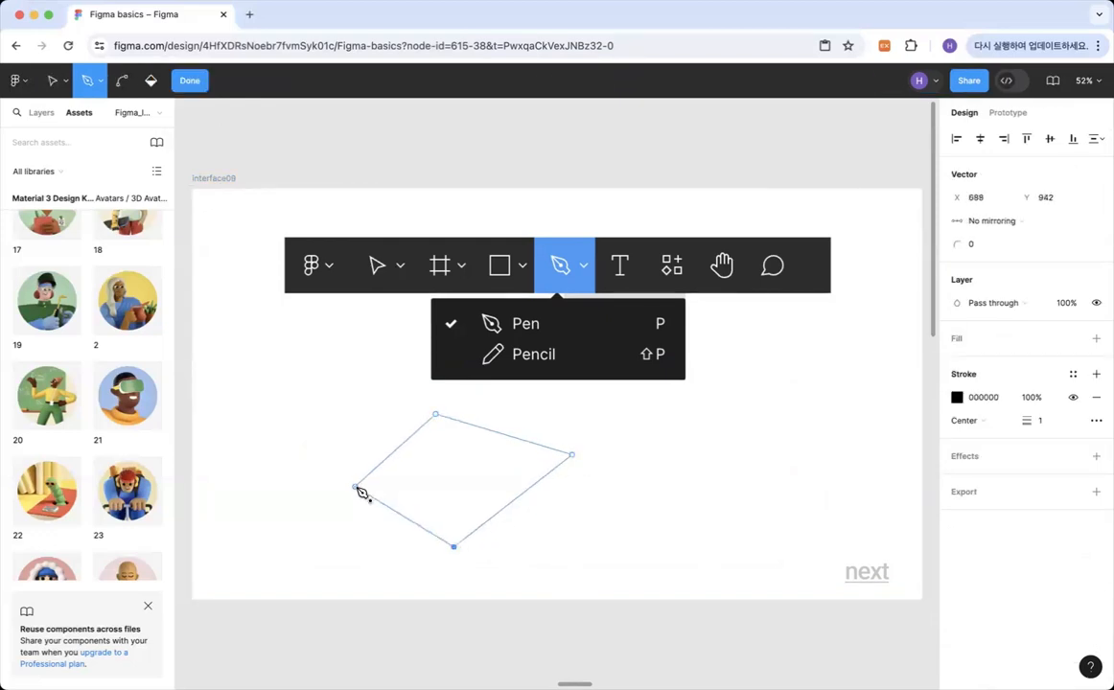
click(356, 485)
Curve the four-point outline's sides and corners outward into a rounded oval with the Bend tool.
key(super)
key(super)
key(super)
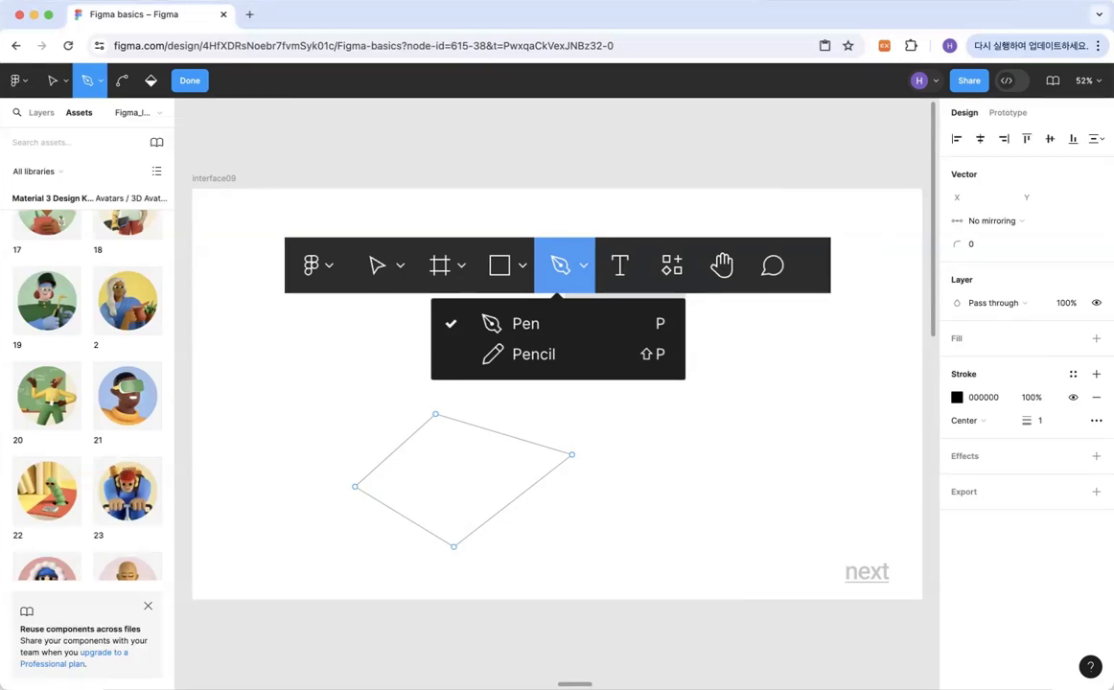
click(94, 84)
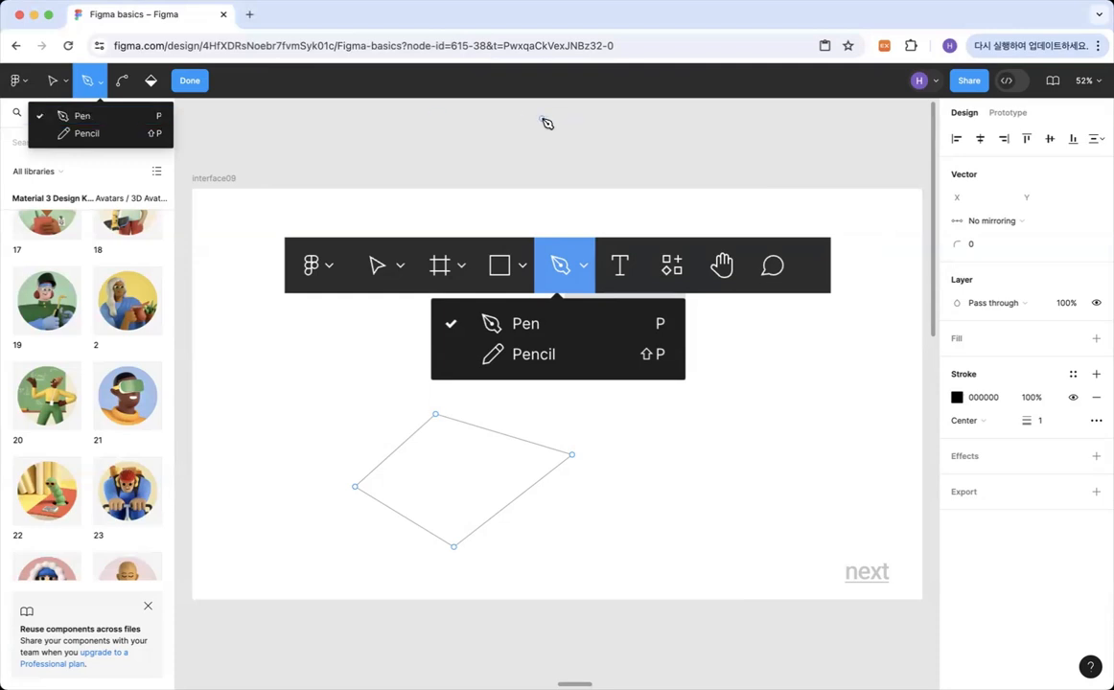
click(121, 85)
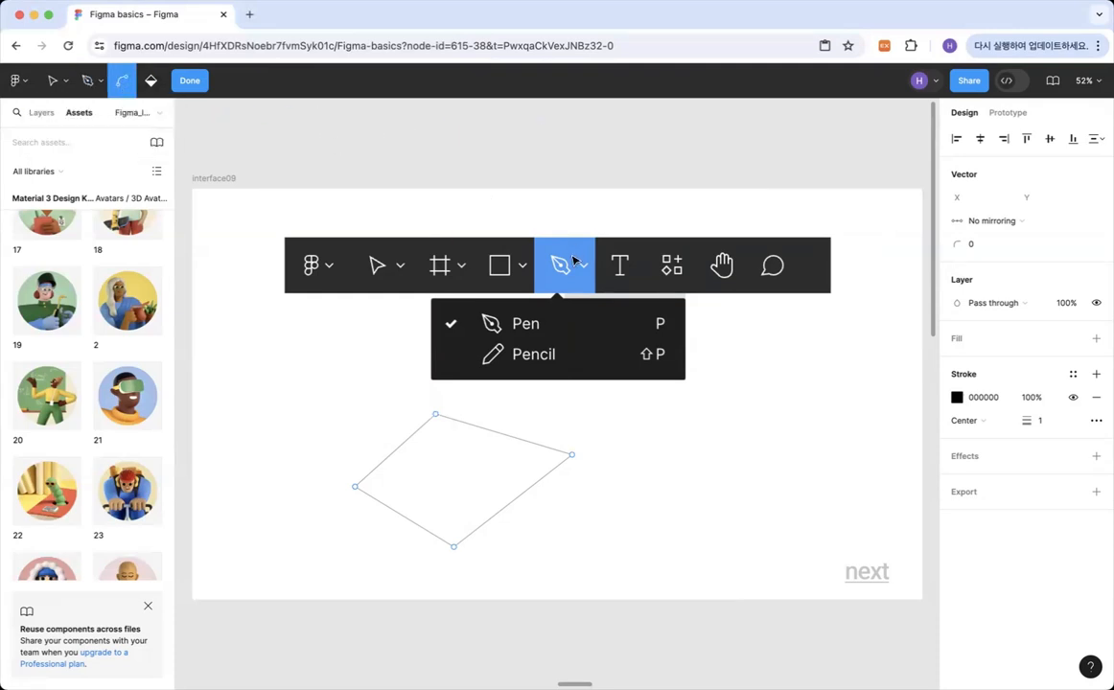
click(396, 448)
mouse_move(396, 449)
mouse_down()
mouse_move(439, 432)
mouse_move(387, 429)
mouse_up()
drag(512, 506, 584, 507)
drag(356, 491, 348, 519)
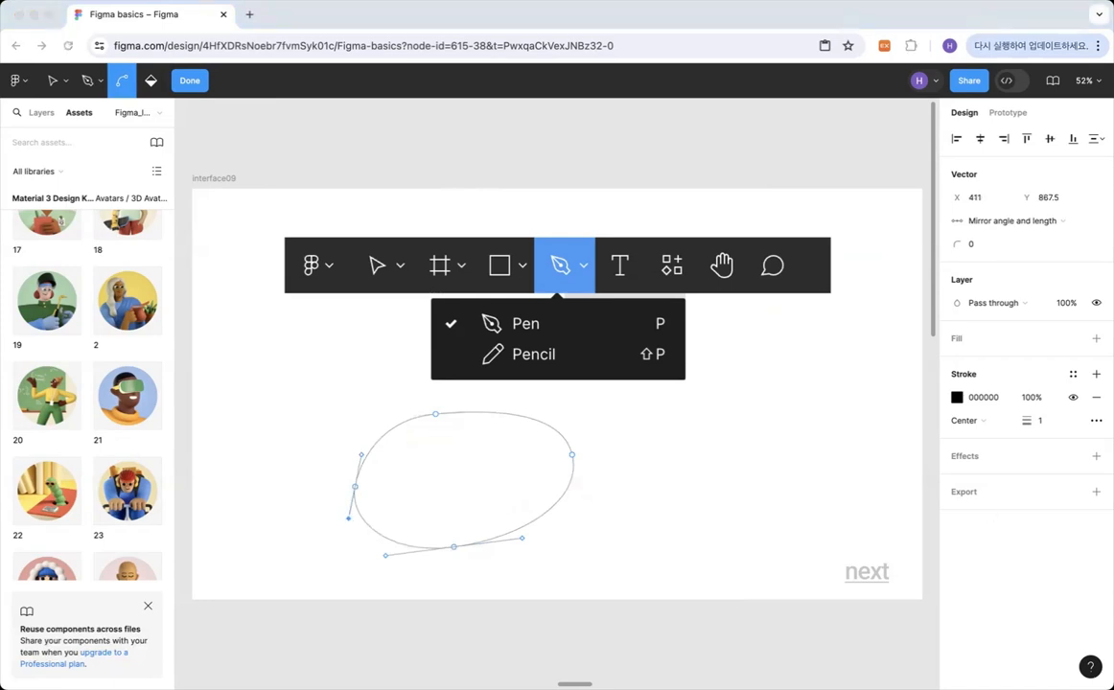
Draw a freehand black looping squiggle with the Pencil tool beside the oval.
click(101, 80)
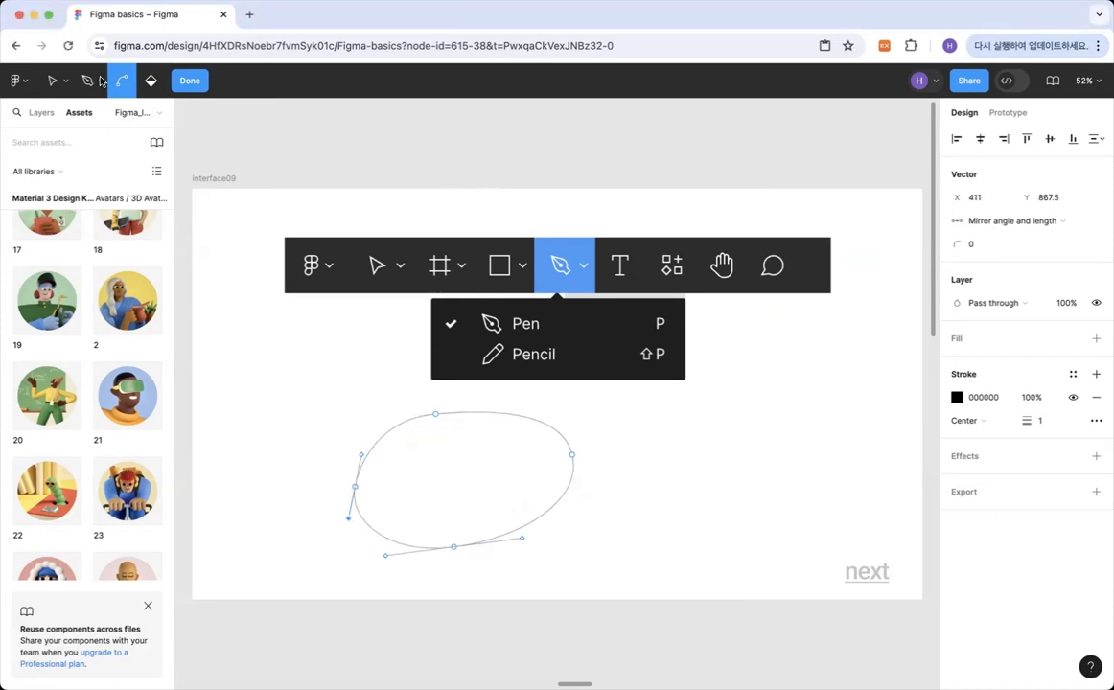
click(96, 79)
click(95, 132)
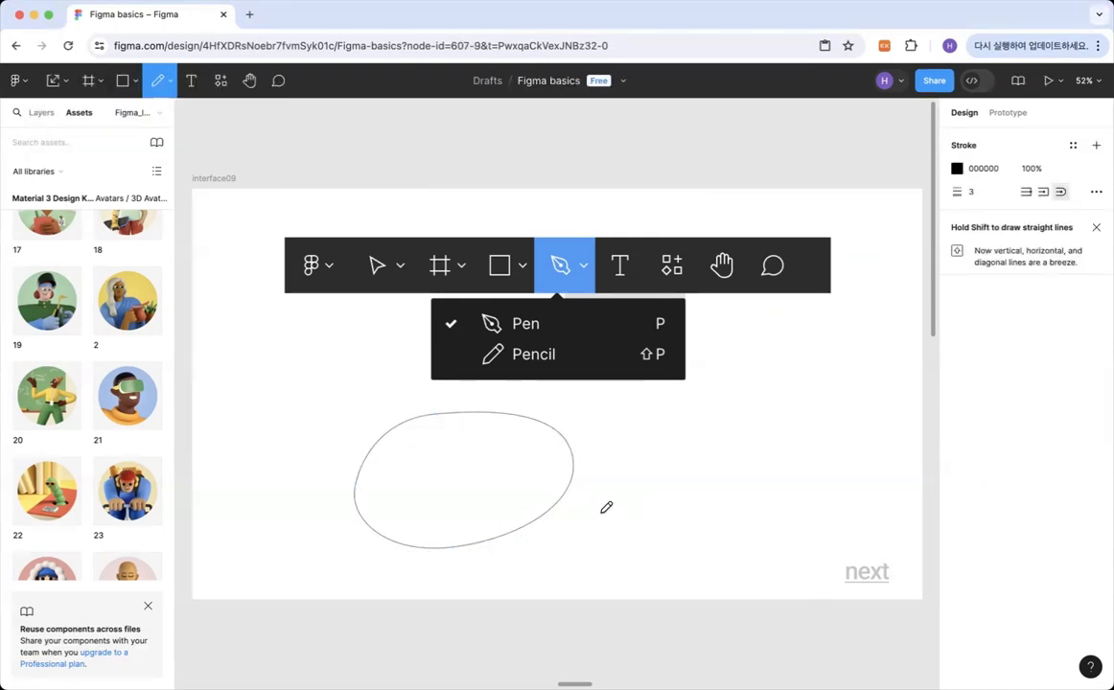
mouse_move(599, 508)
mouse_down()
mouse_move(674, 458)
mouse_move(656, 514)
mouse_move(654, 451)
mouse_move(691, 454)
mouse_move(671, 454)
mouse_move(702, 417)
mouse_move(740, 419)
mouse_up()
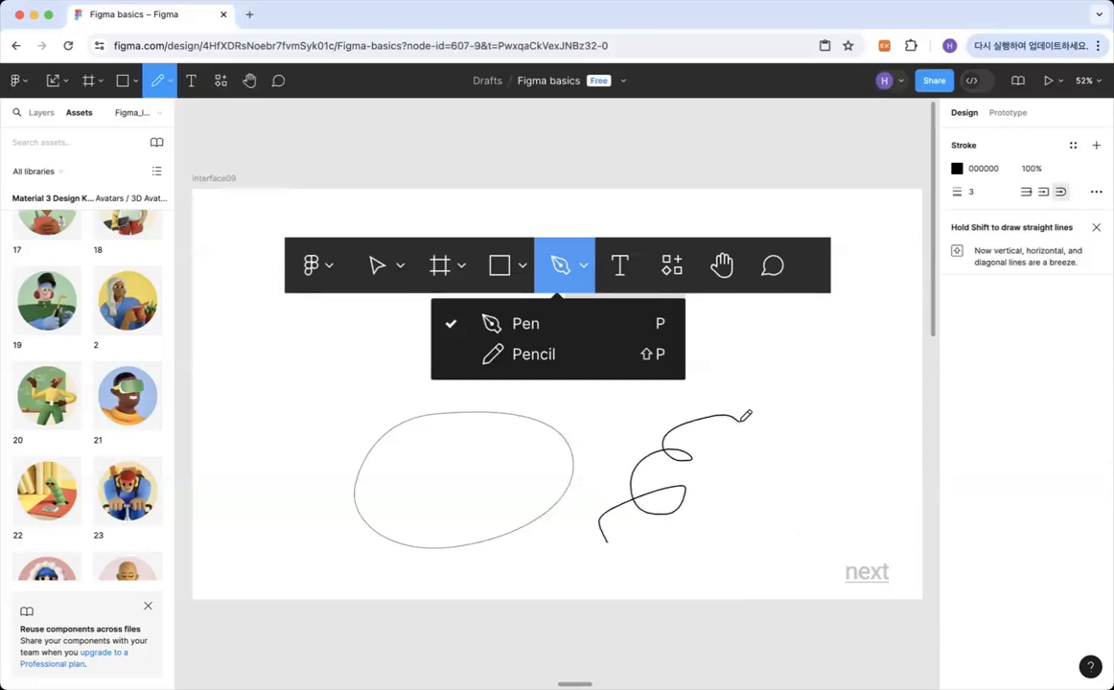
Set the pencil stroke colour to red FF0000, scribble red strokes beside the black squiggle, and return to the Move tool.
click(956, 167)
click(888, 239)
drag(889, 240, 941, 212)
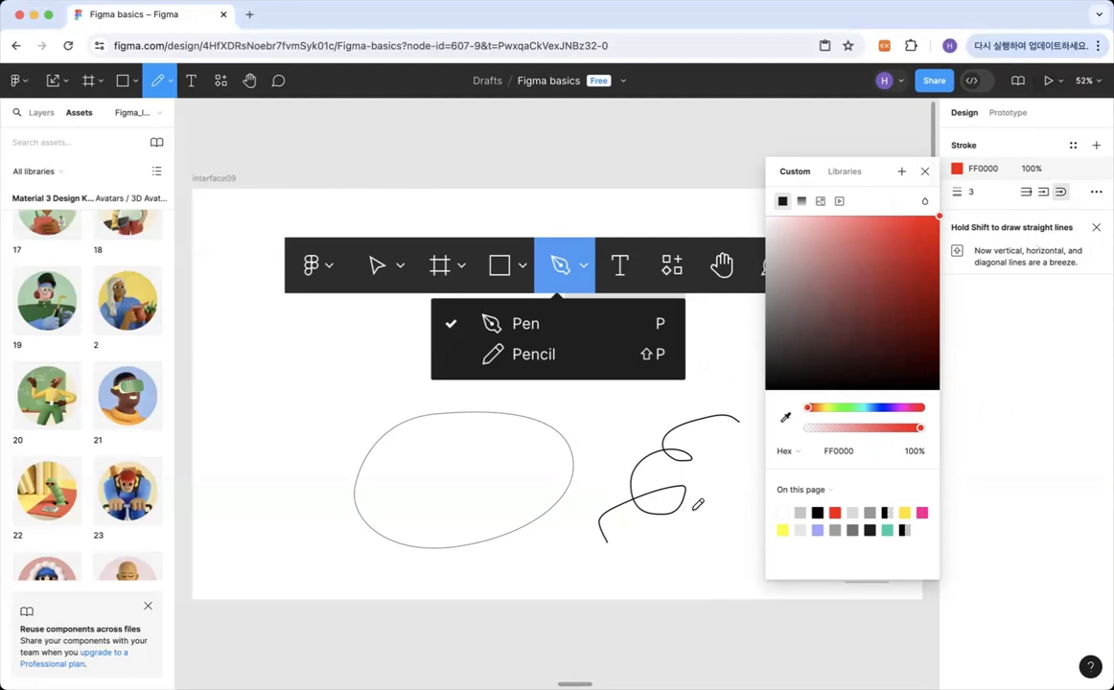
mouse_move(700, 540)
mouse_down()
mouse_move(725, 522)
mouse_move(724, 481)
mouse_move(831, 443)
mouse_move(865, 398)
mouse_move(820, 324)
mouse_move(816, 349)
mouse_up()
click(925, 171)
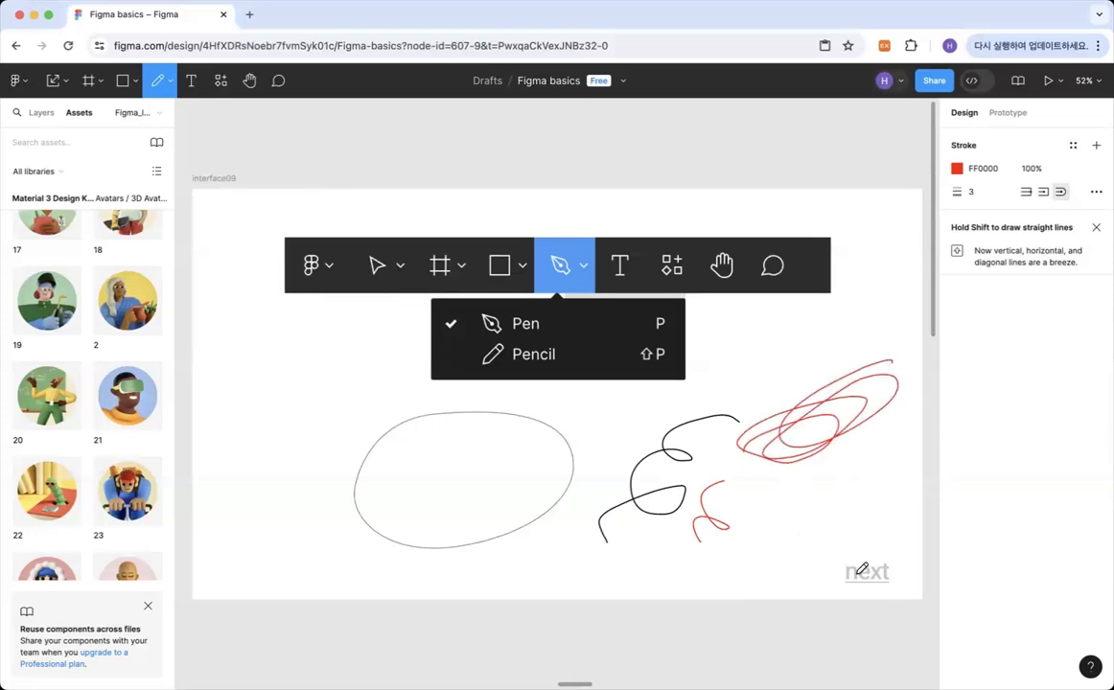
click(65, 85)
click(58, 116)
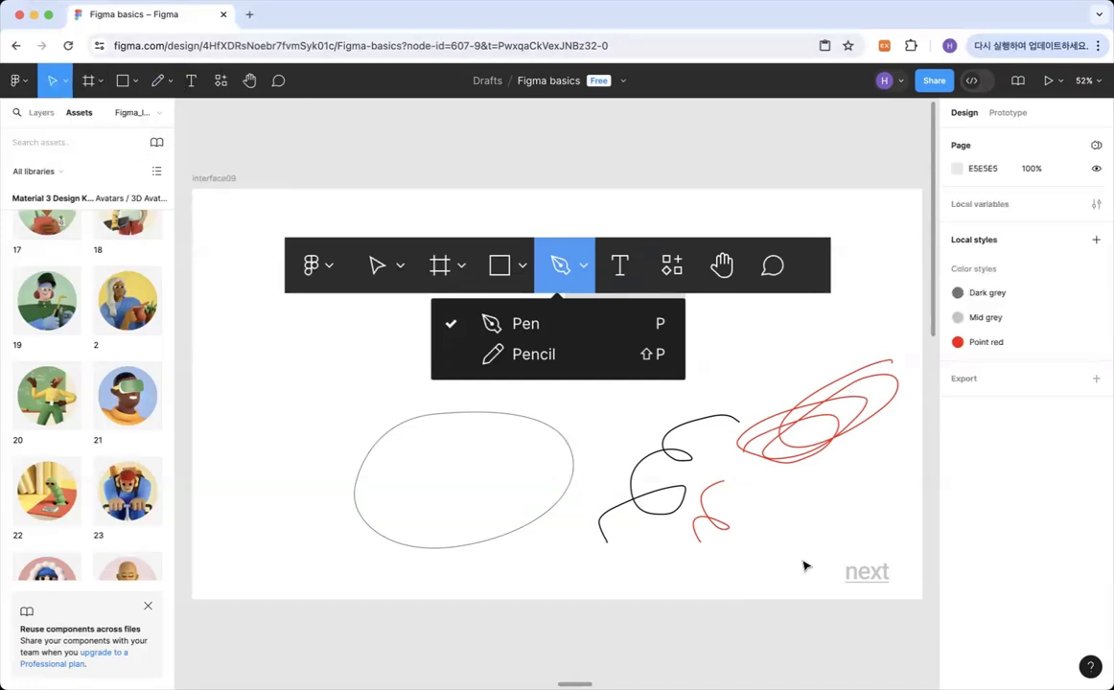
Go to the interface10 frame and add the text "Hello everyone!!!" below the toolbar image at about X 427, Y 433.
key(n)
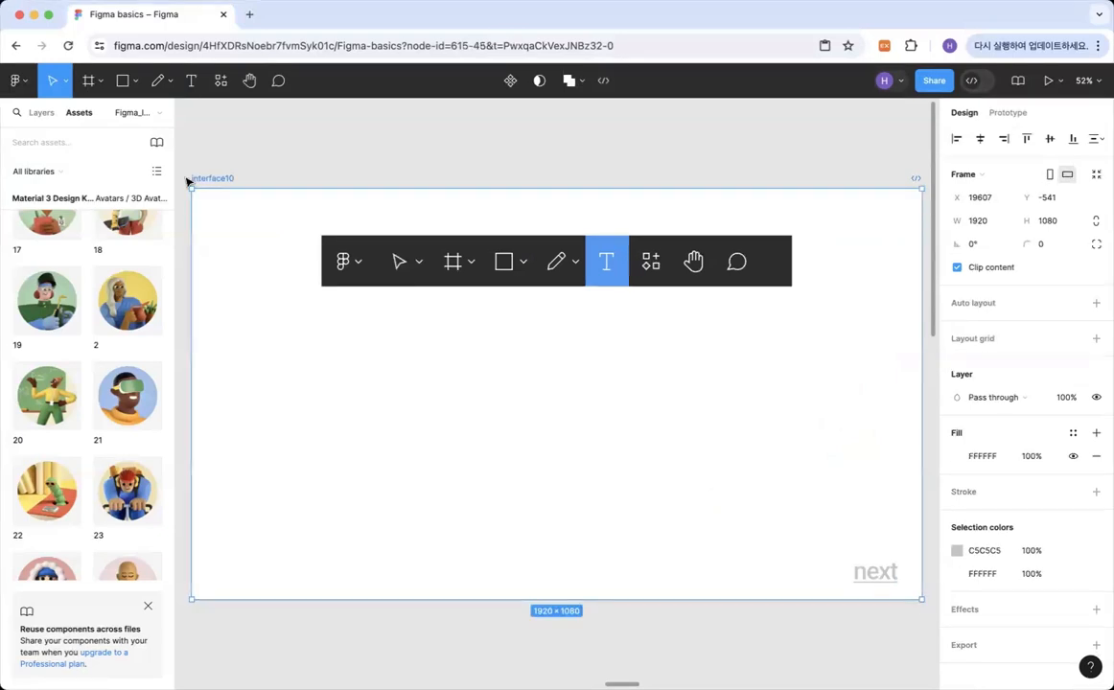
click(192, 81)
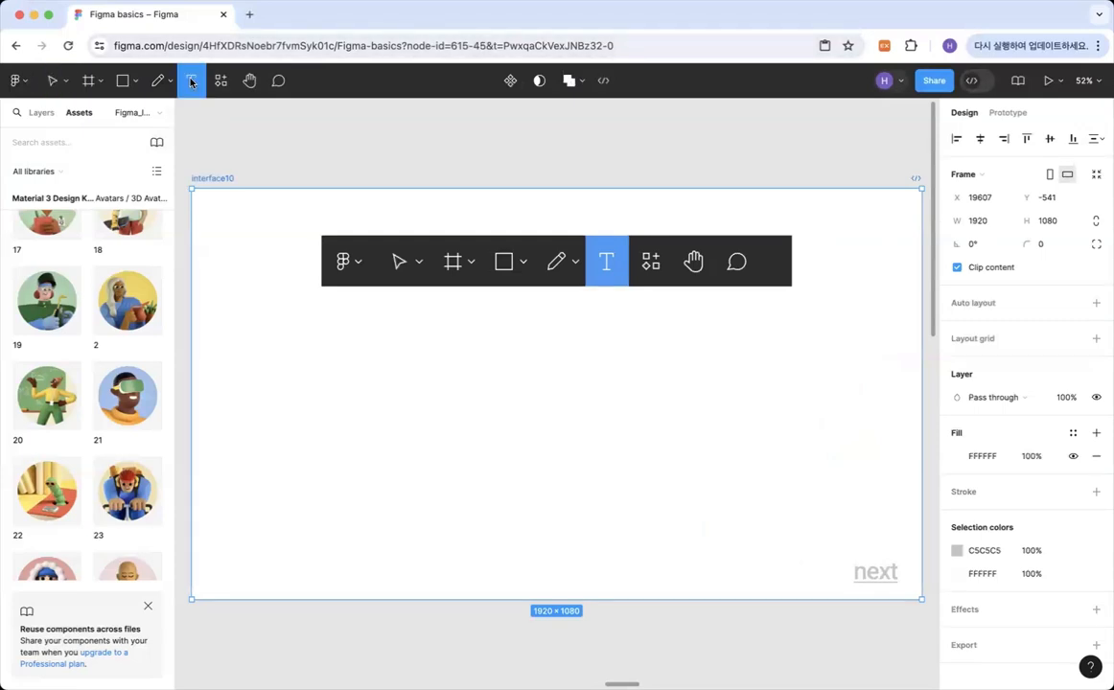
click(438, 365)
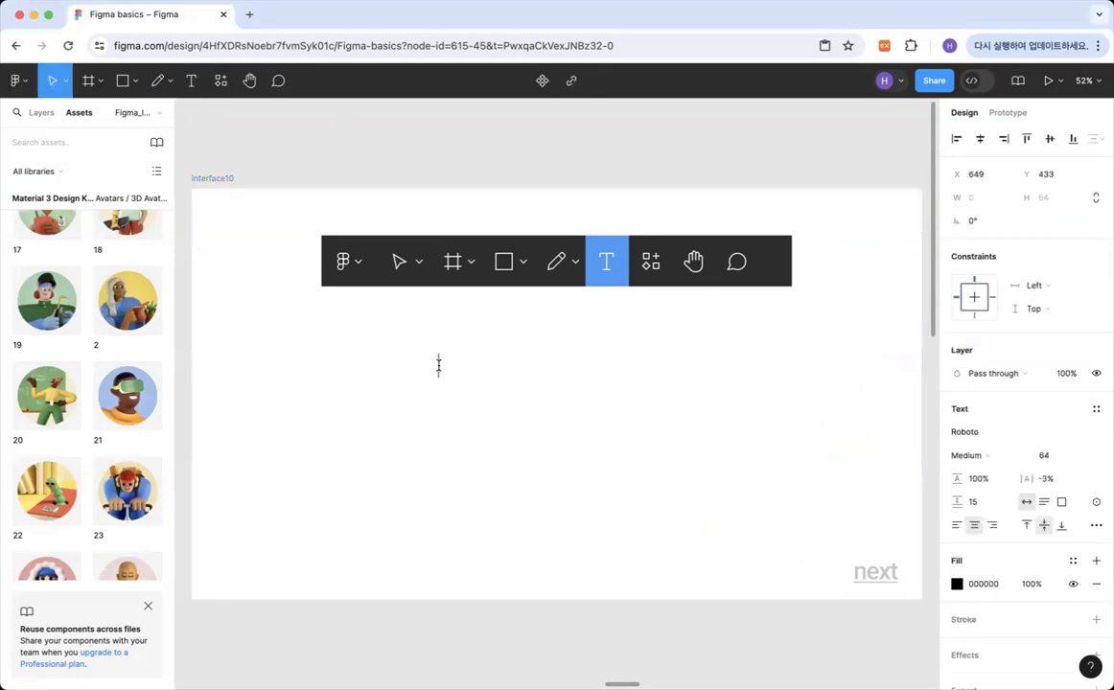
text(Hello ev)
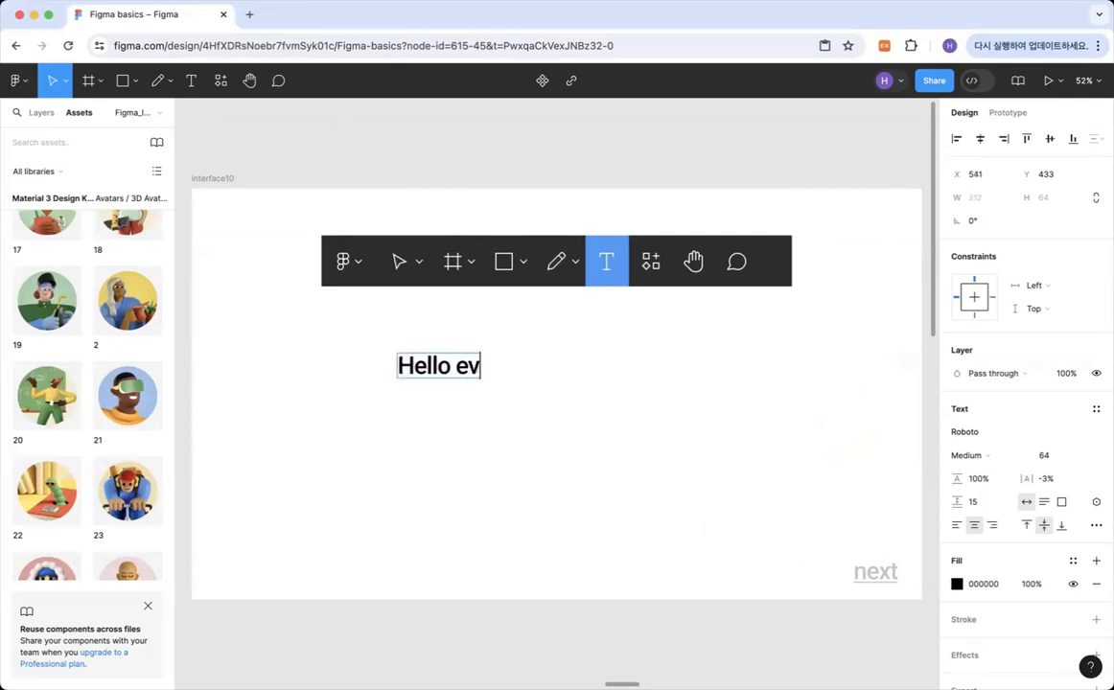
text(eryone!!!)
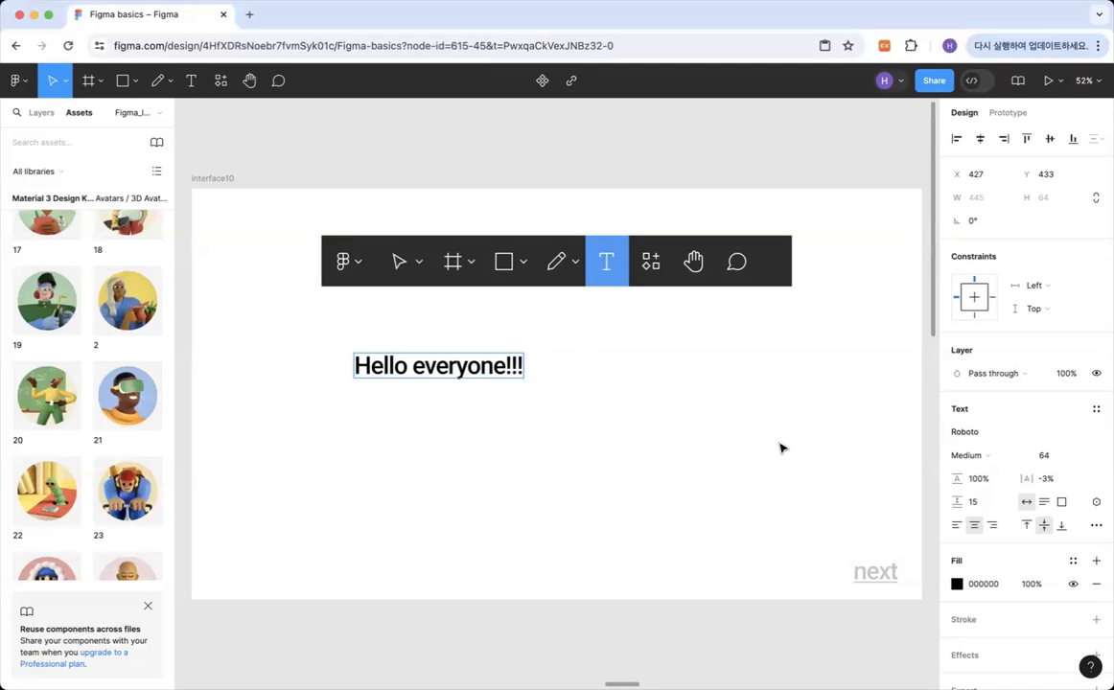
key(Escape)
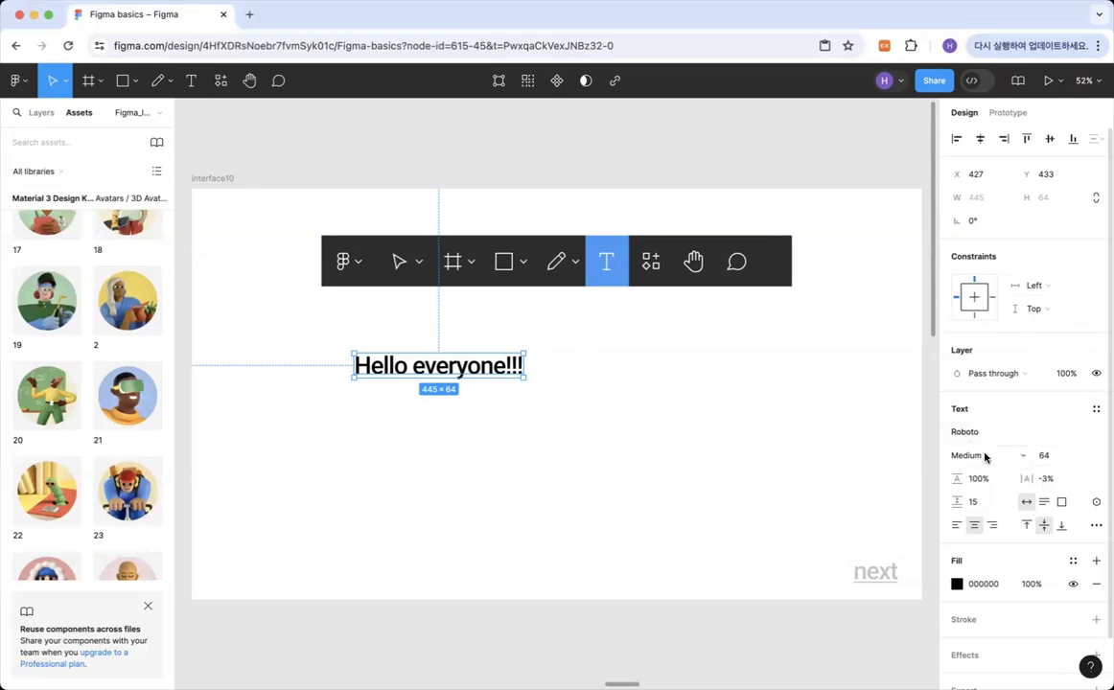
Set the font weight of the "Hello everyone!!!" text to ExtraBold.
click(1023, 456)
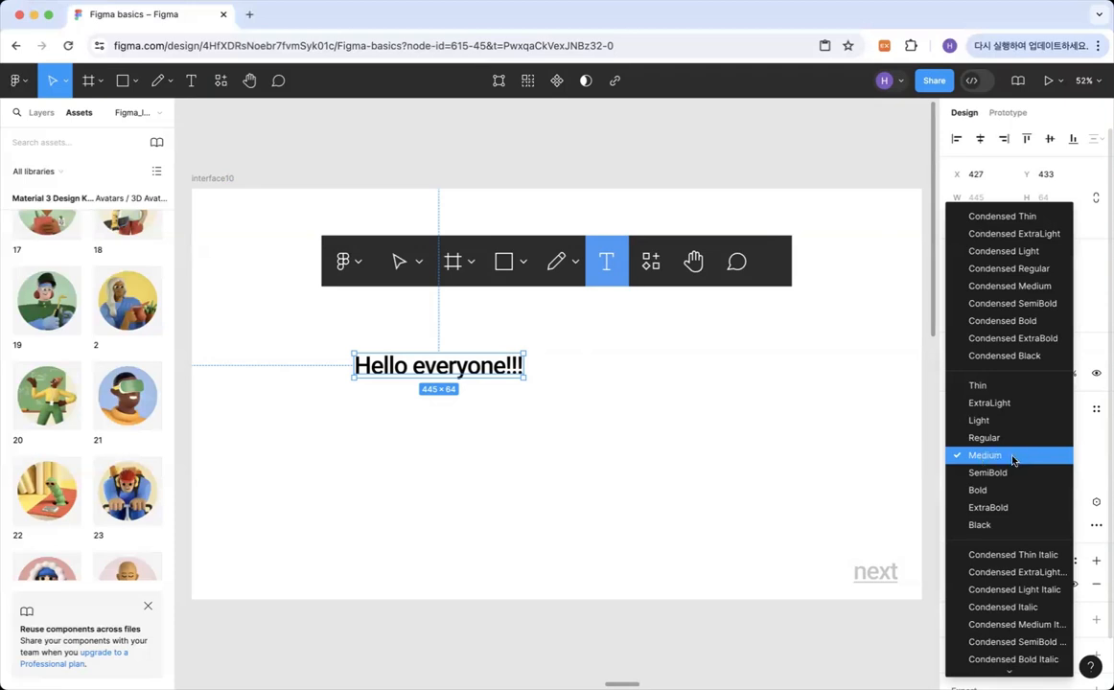
click(995, 511)
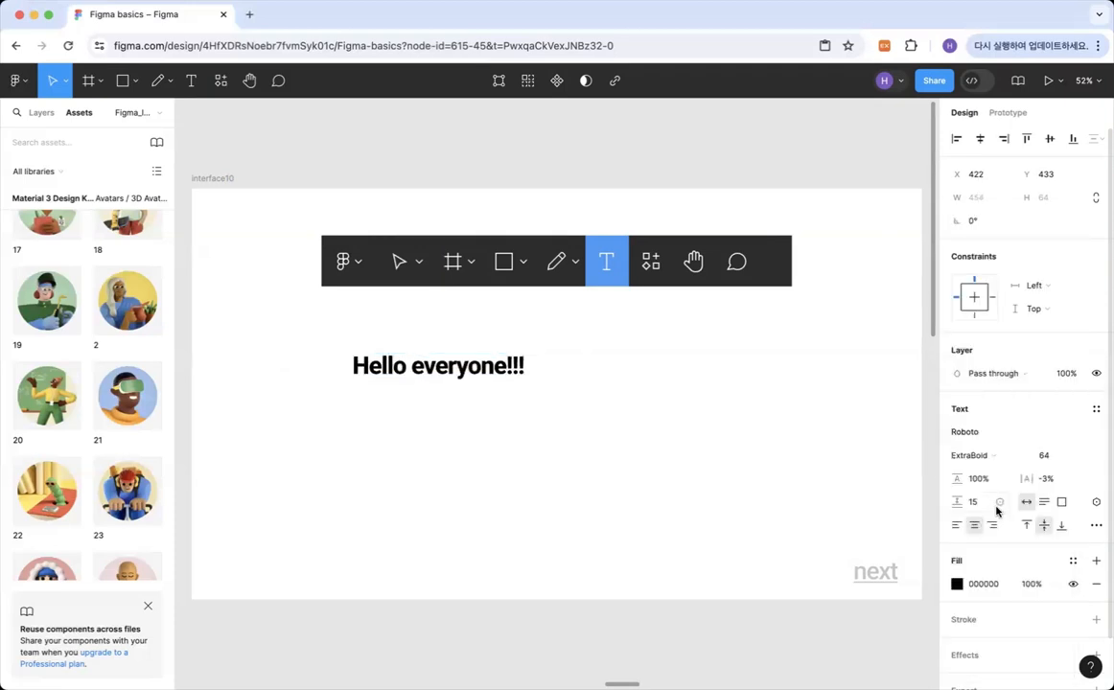
Set the "Hello everyone!!!" text's font size to 128 and move it to about X 465, Y 412.
click(1079, 457)
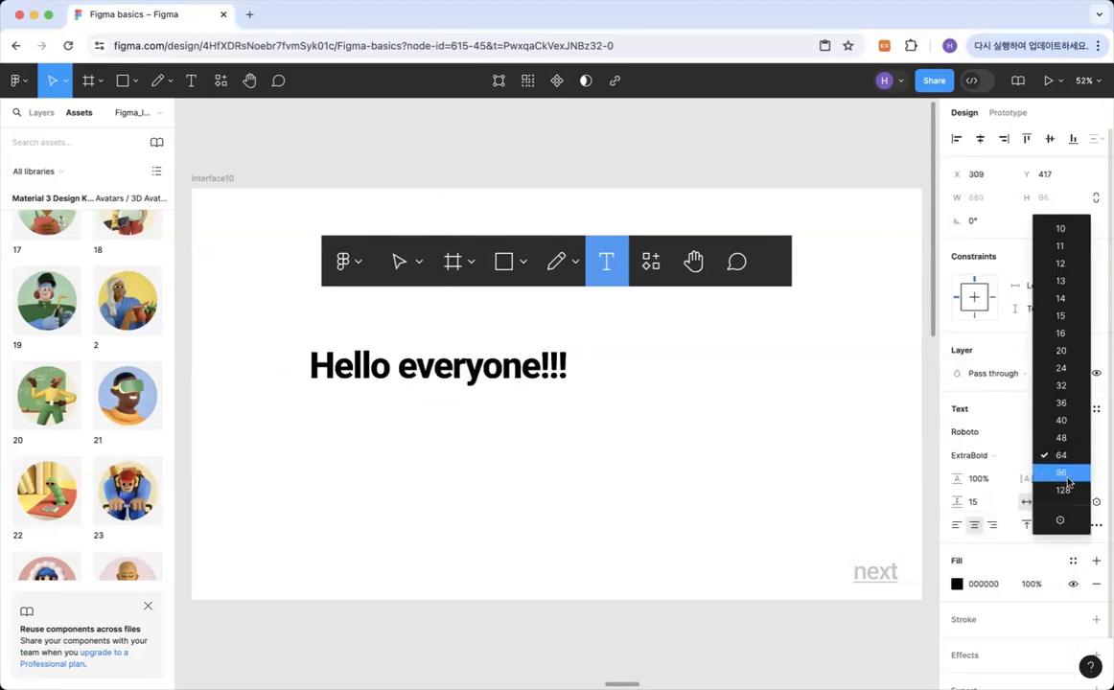
click(1063, 490)
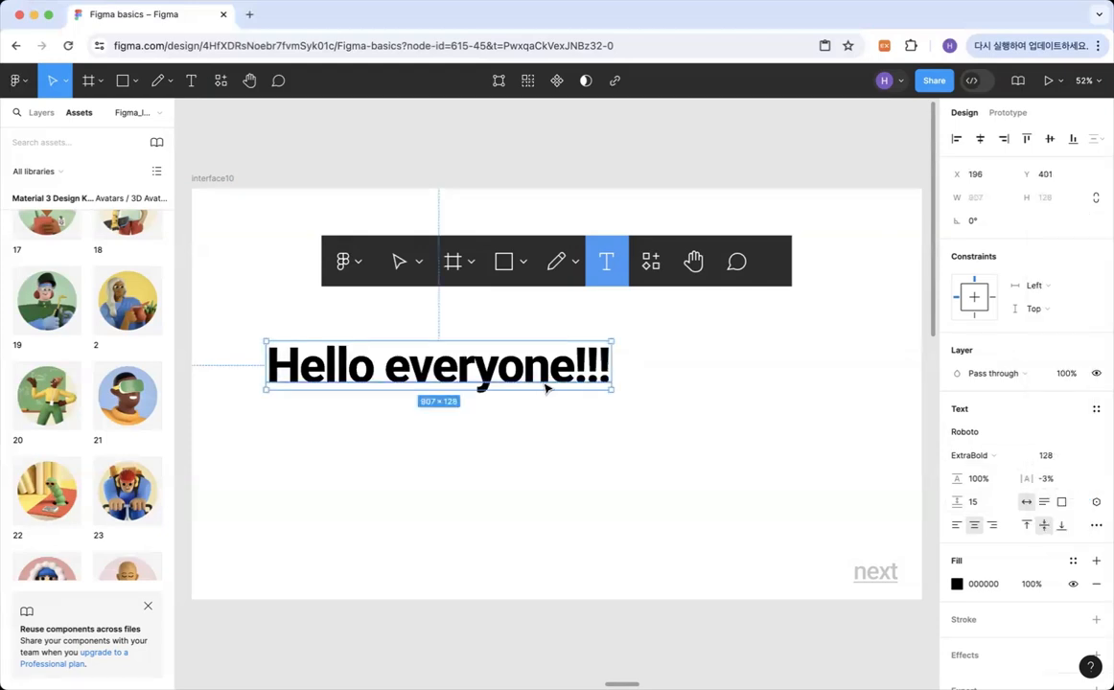
drag(546, 384, 648, 393)
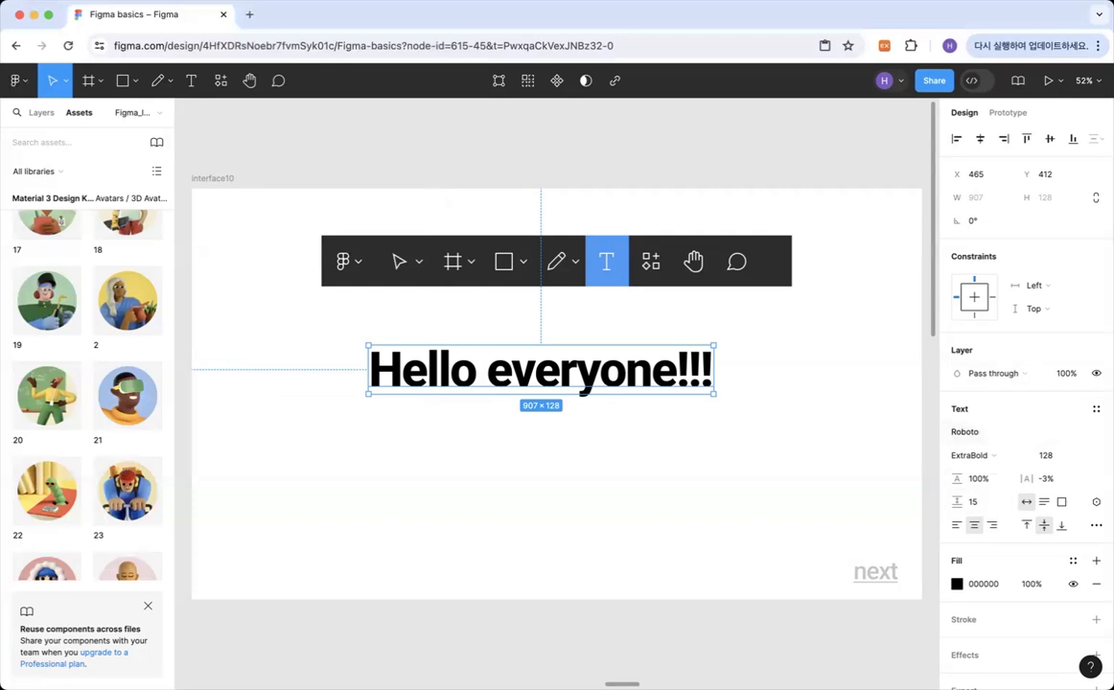
Go to the interface11 frame and look at the recently used components in the file's resources.
click(868, 575)
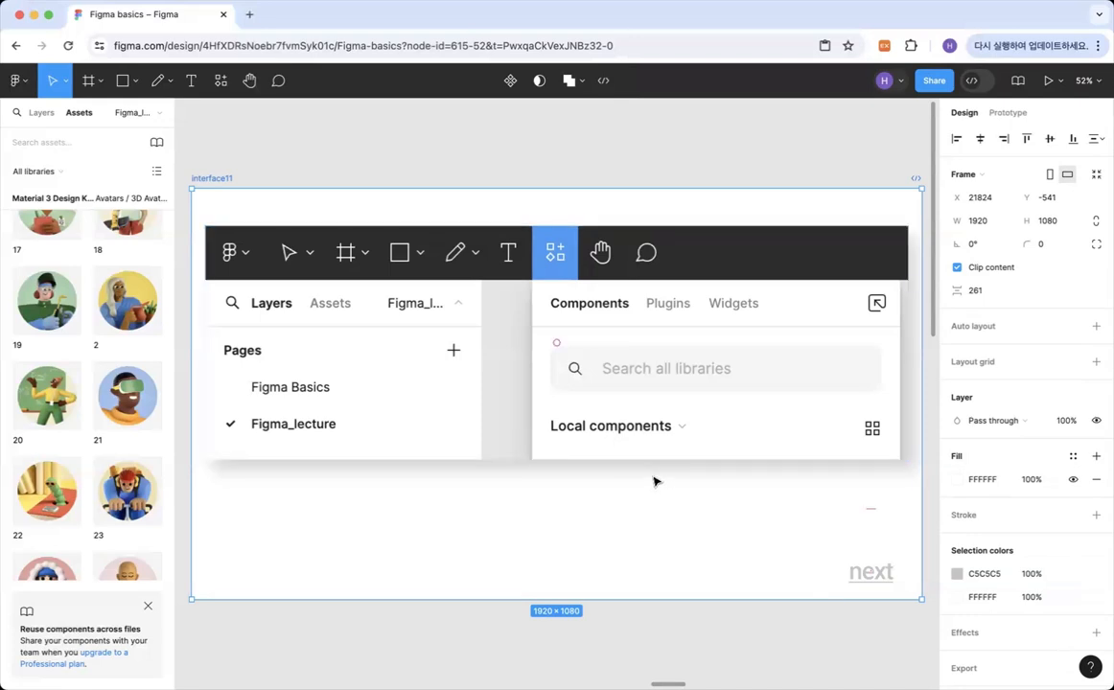
click(220, 82)
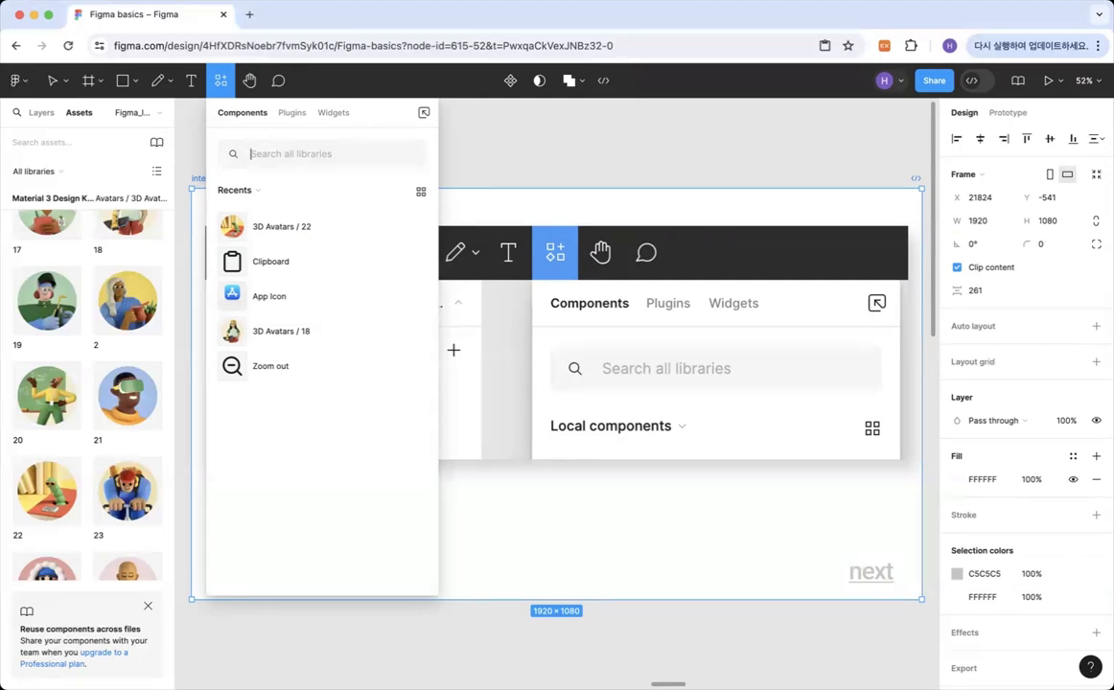
click(784, 581)
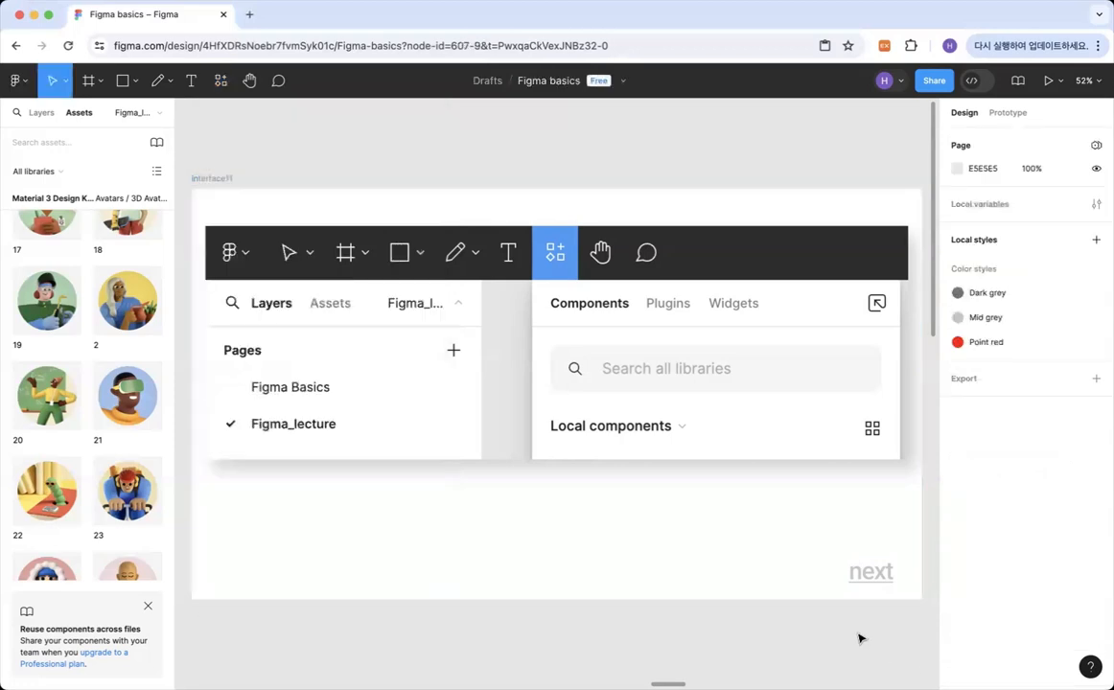
Go to the interface12 frame and pan the canvas around with the Hand tool.
click(867, 575)
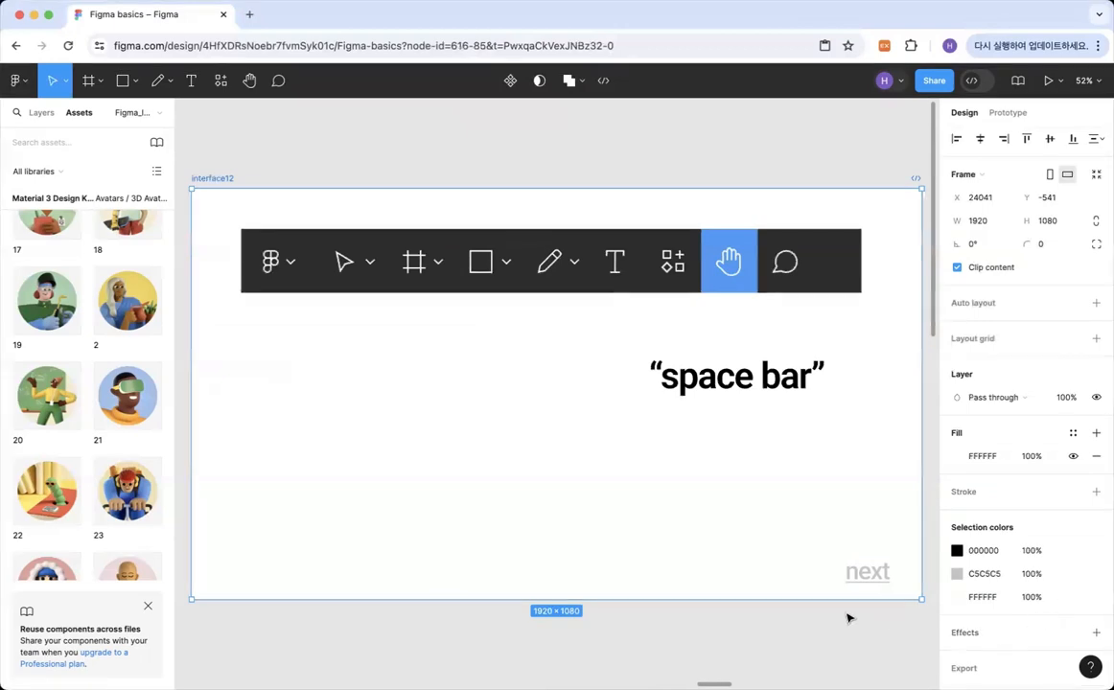
click(249, 82)
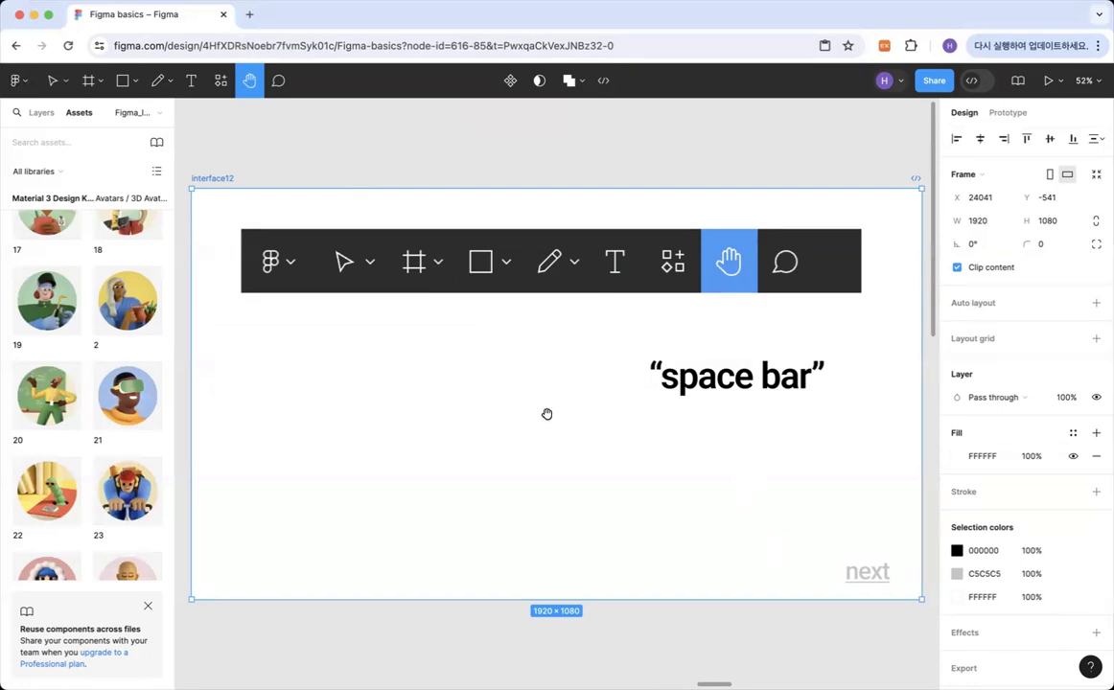
drag(544, 418, 505, 439)
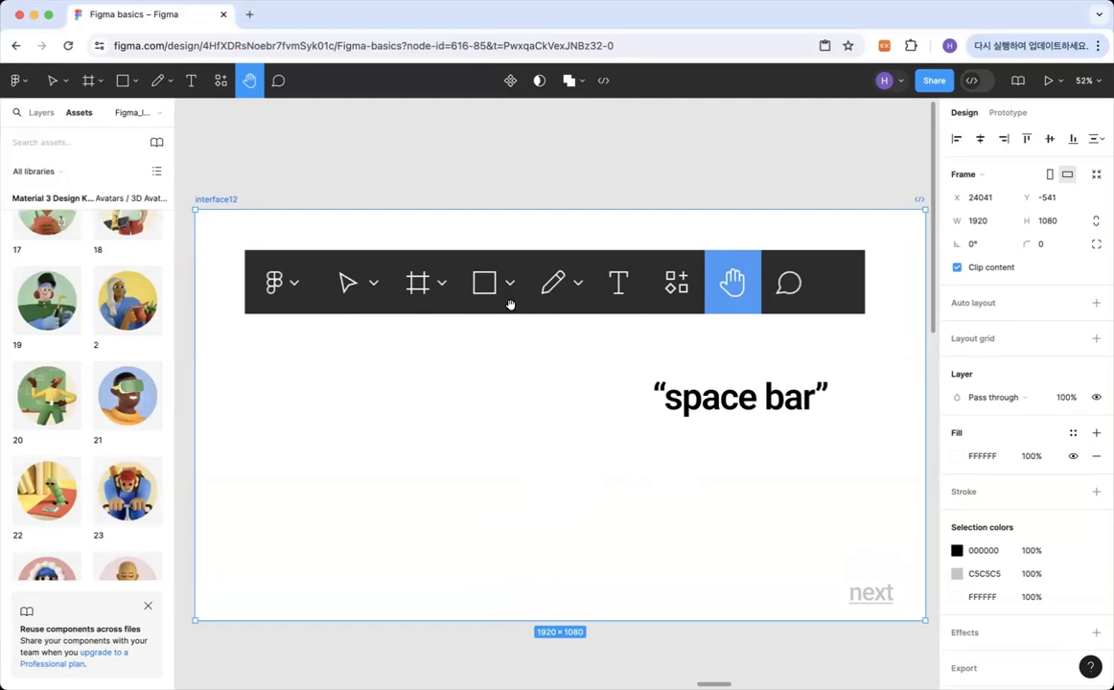
drag(432, 425, 523, 425)
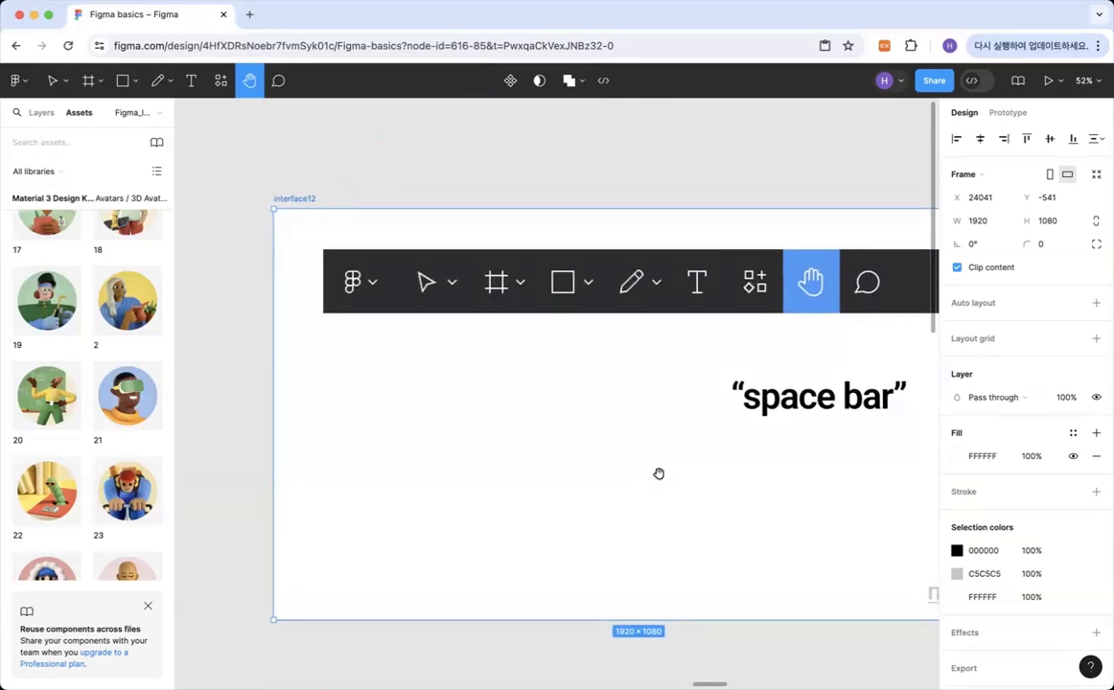
mouse_move(676, 471)
mouse_down()
mouse_move(642, 452)
mouse_move(662, 482)
mouse_up()
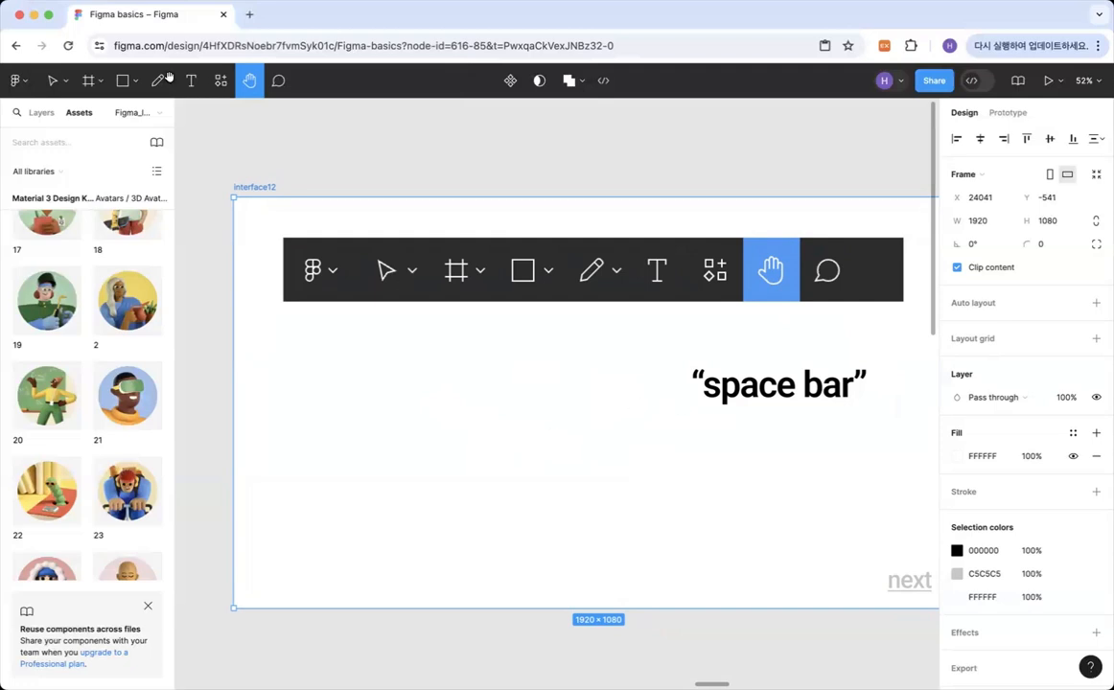
Return to the Move tool, pan the canvas using the temporary hand mode, and deselect the interface12 frame.
click(53, 81)
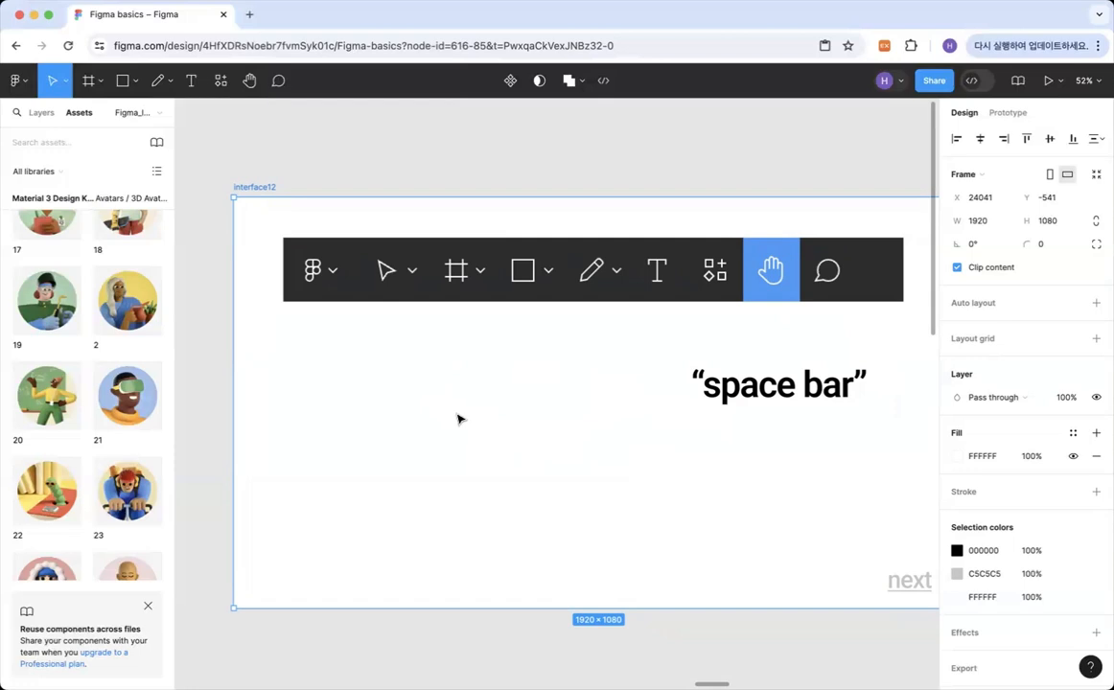
key(space)
key(space)
key(space)
key(space)
drag(623, 451, 574, 429)
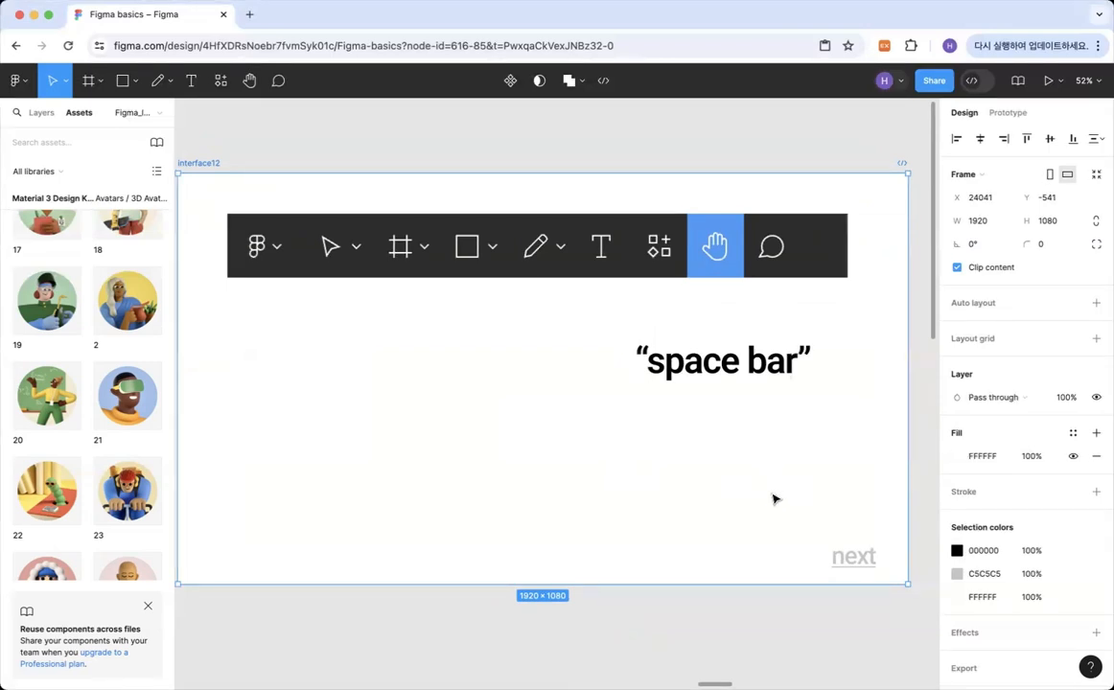
key(space)
drag(639, 474, 651, 476)
click(704, 602)
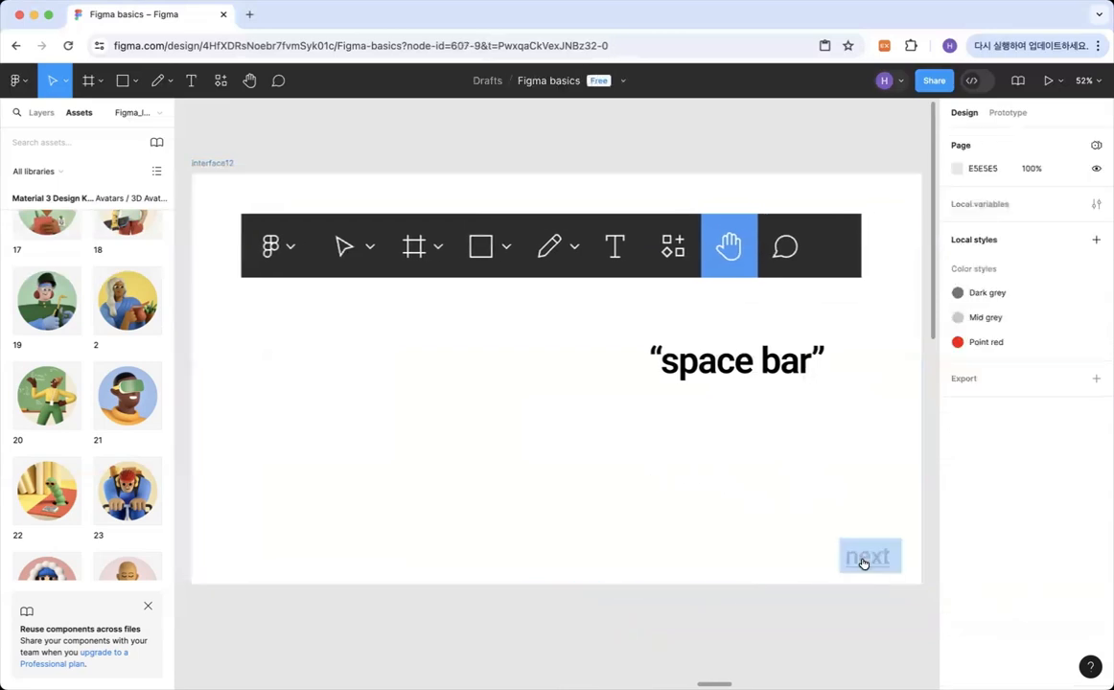
Go to the interface13 frame and post the comment "Please check this part!!" below the toolbar image.
mouse_move(863, 564)
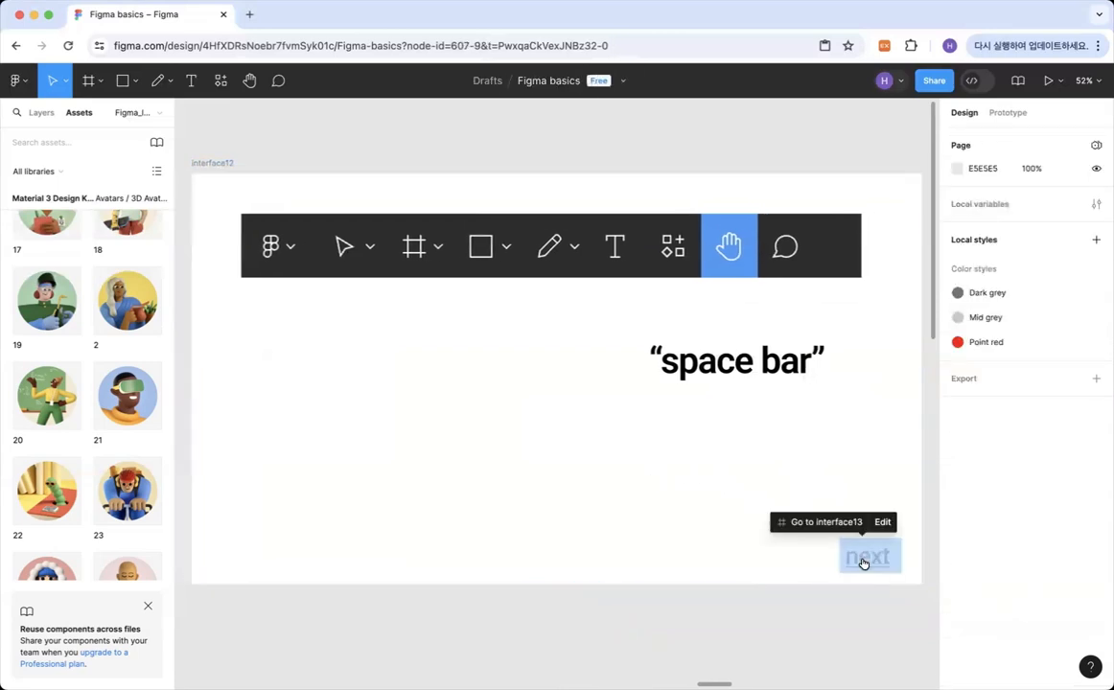
click(863, 564)
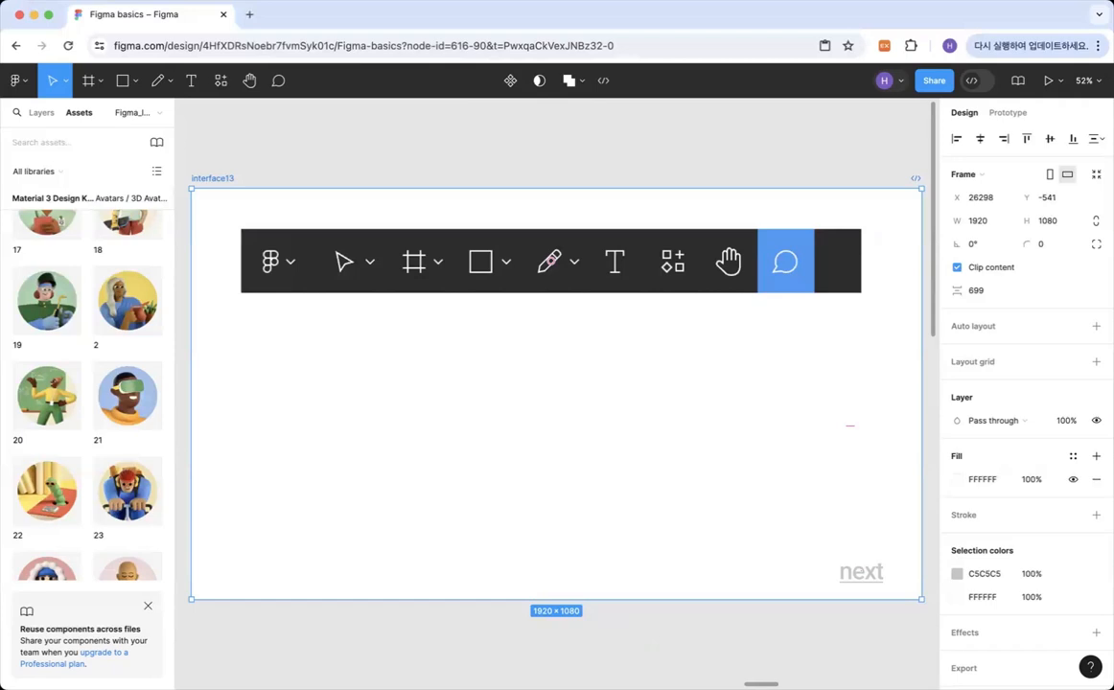
click(279, 82)
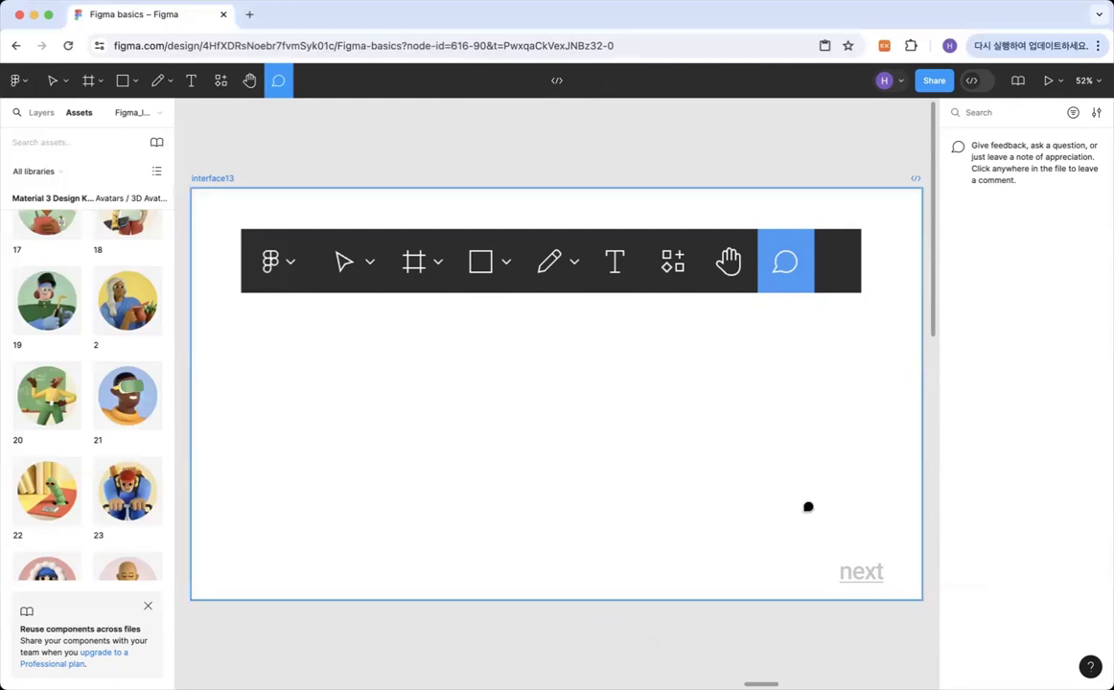
click(485, 370)
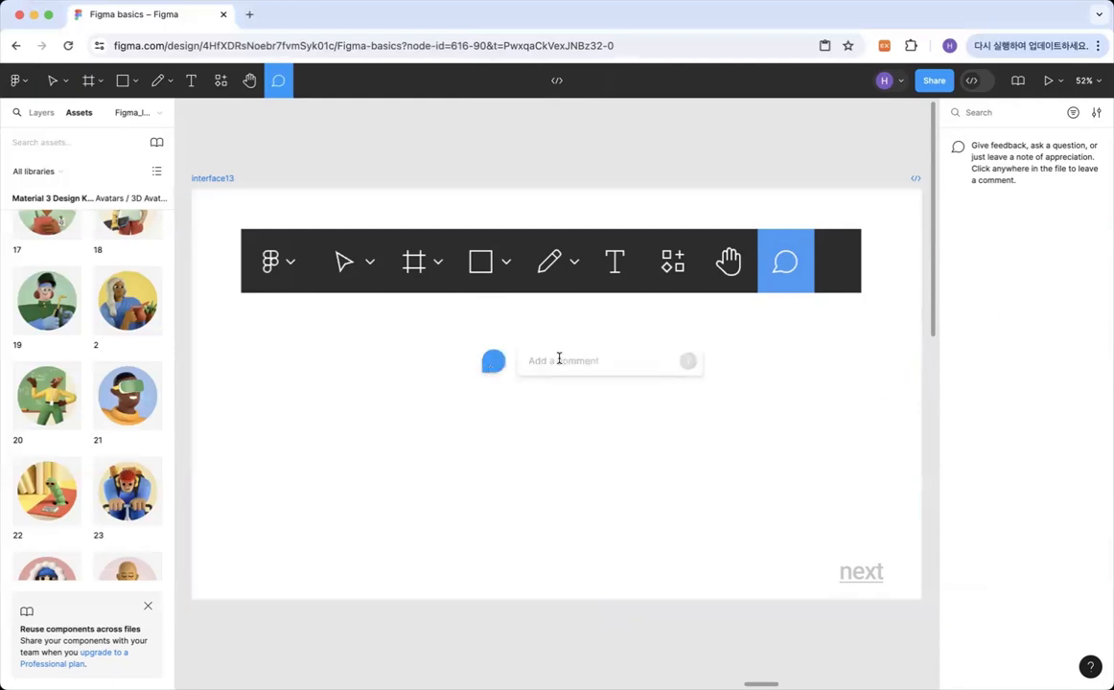
text(Please)
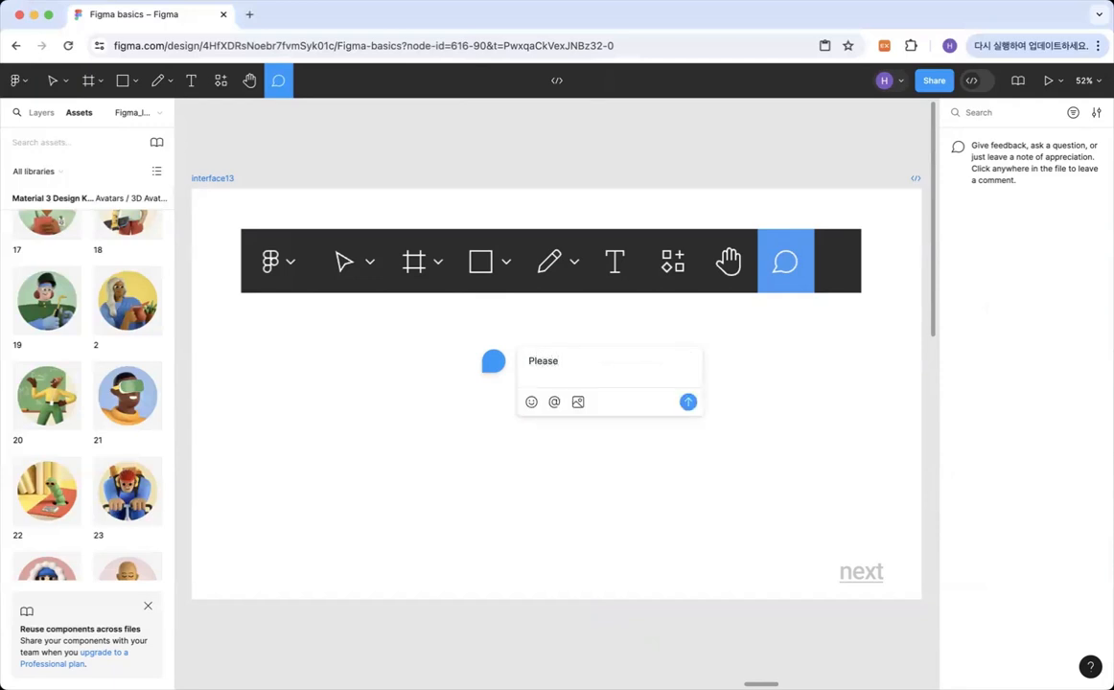
text( check this part!!)
click(687, 402)
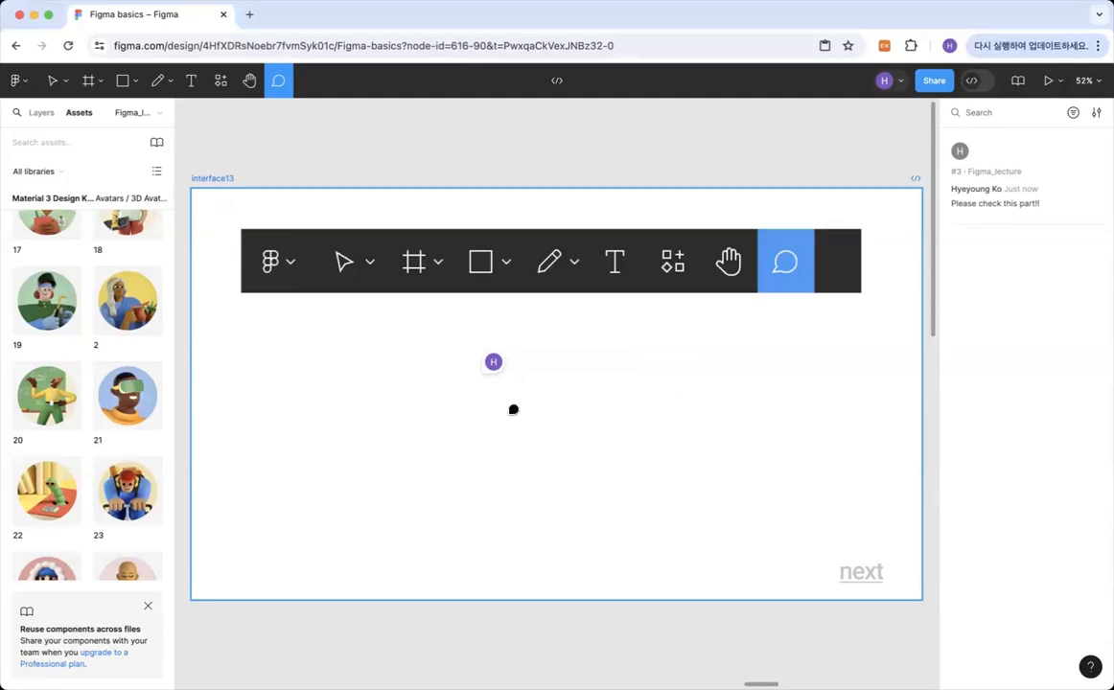
Reply "OK!!!!" to the comment on the interface13 frame, close the thread and return to the Move tool.
click(492, 362)
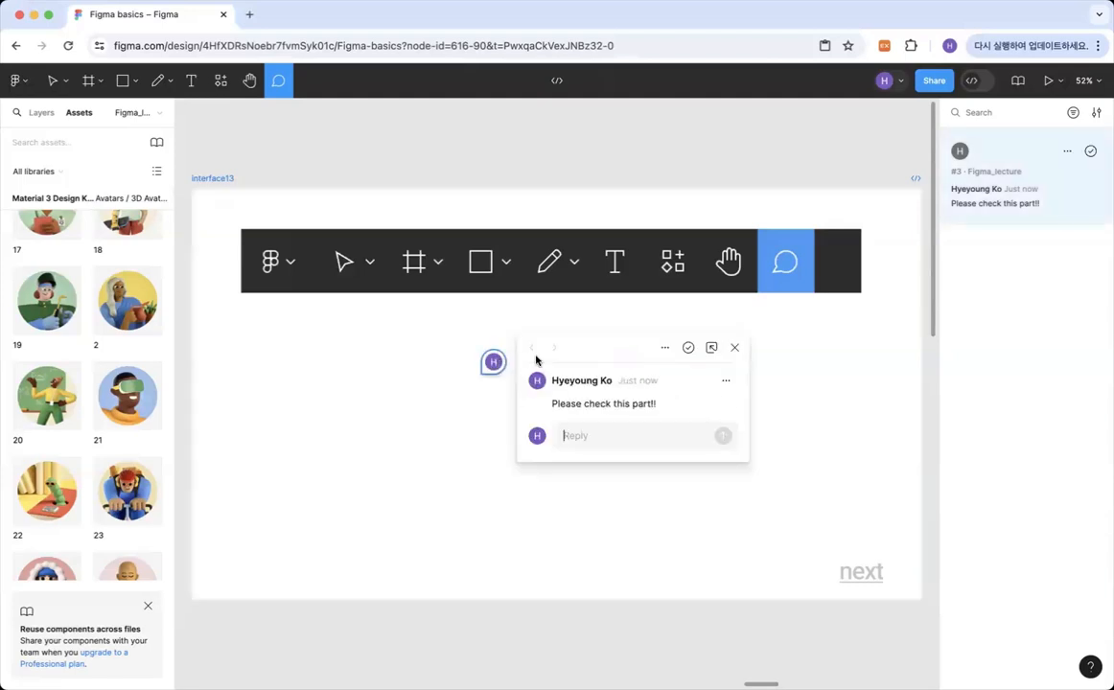
click(629, 434)
text(O)
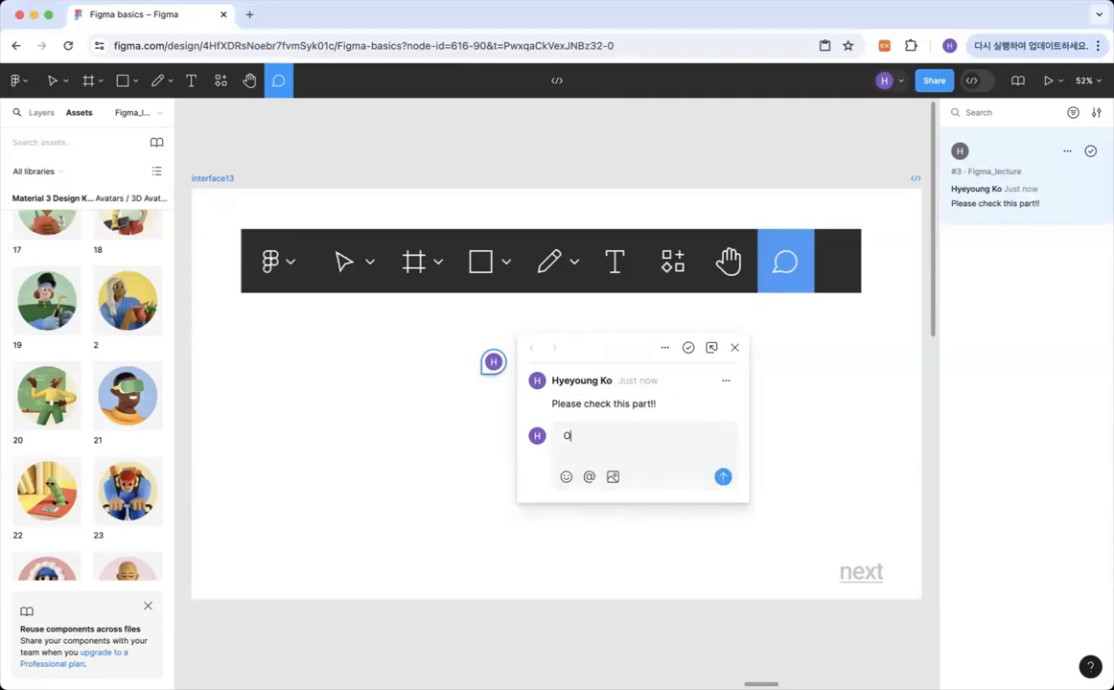
text(K!!!!)
key(Return)
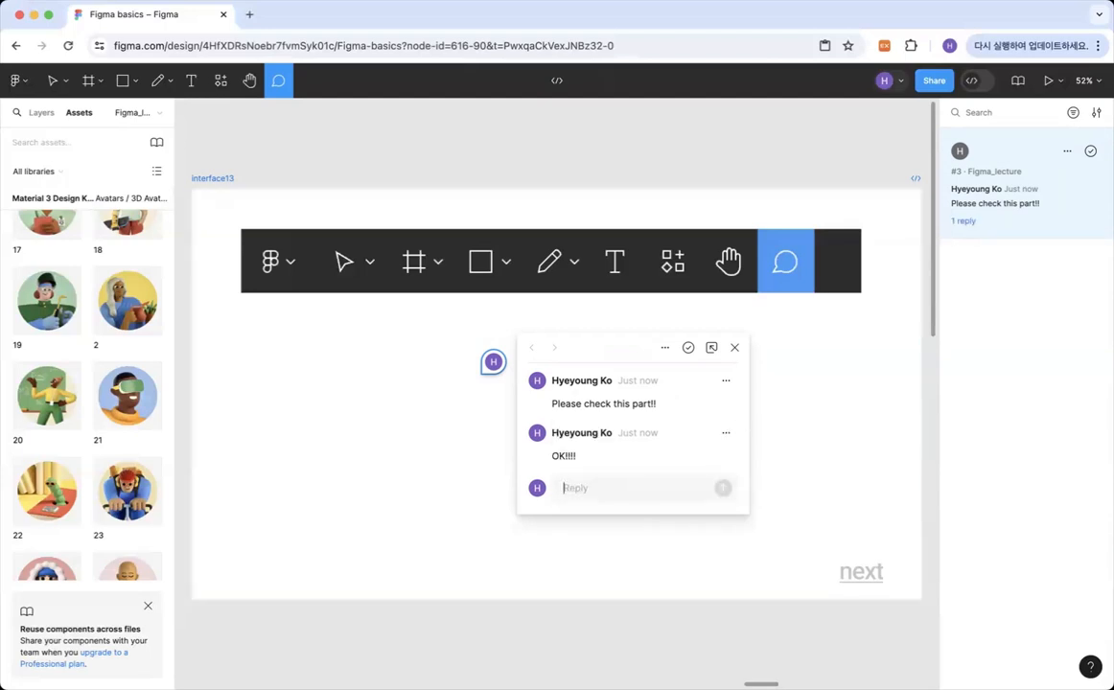
click(804, 454)
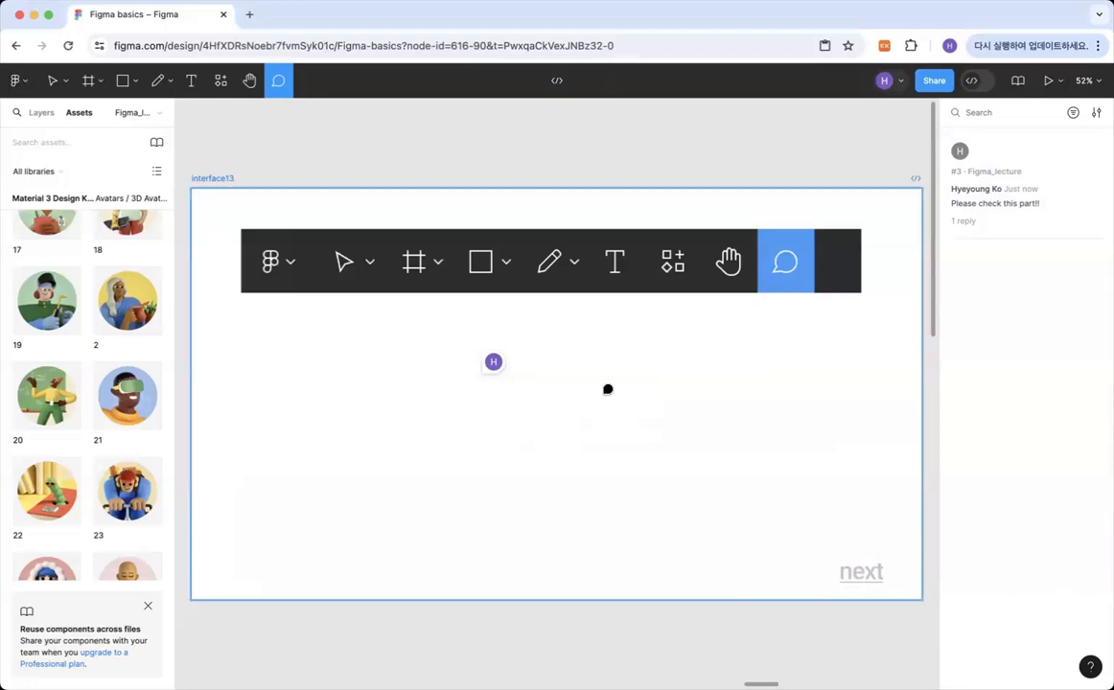
click(52, 82)
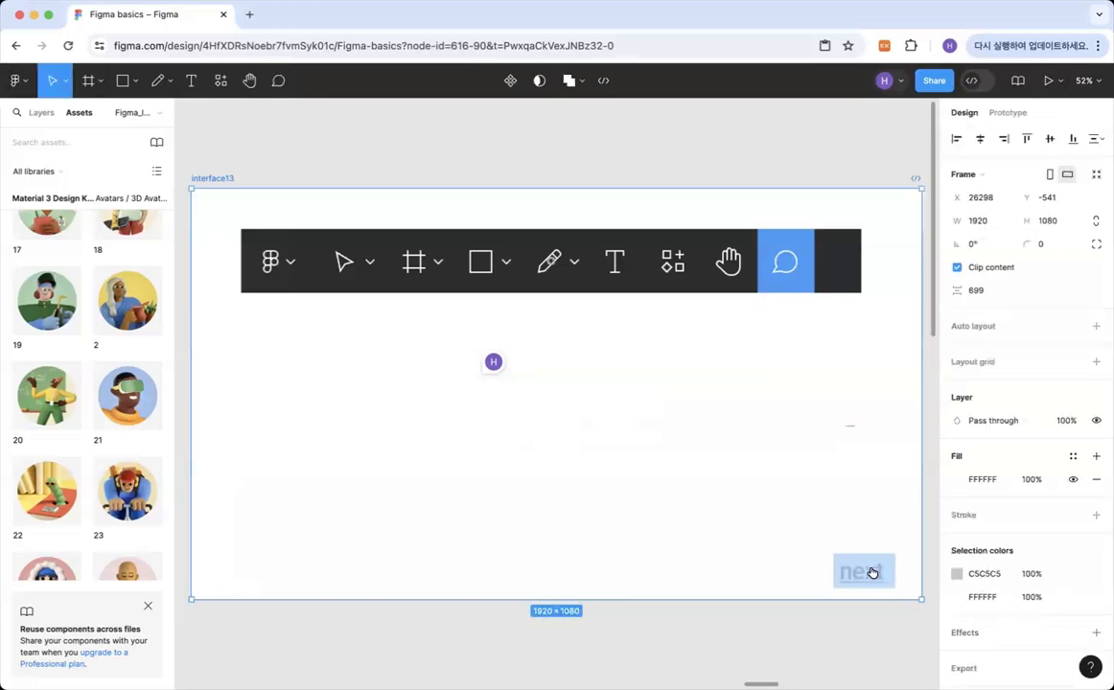